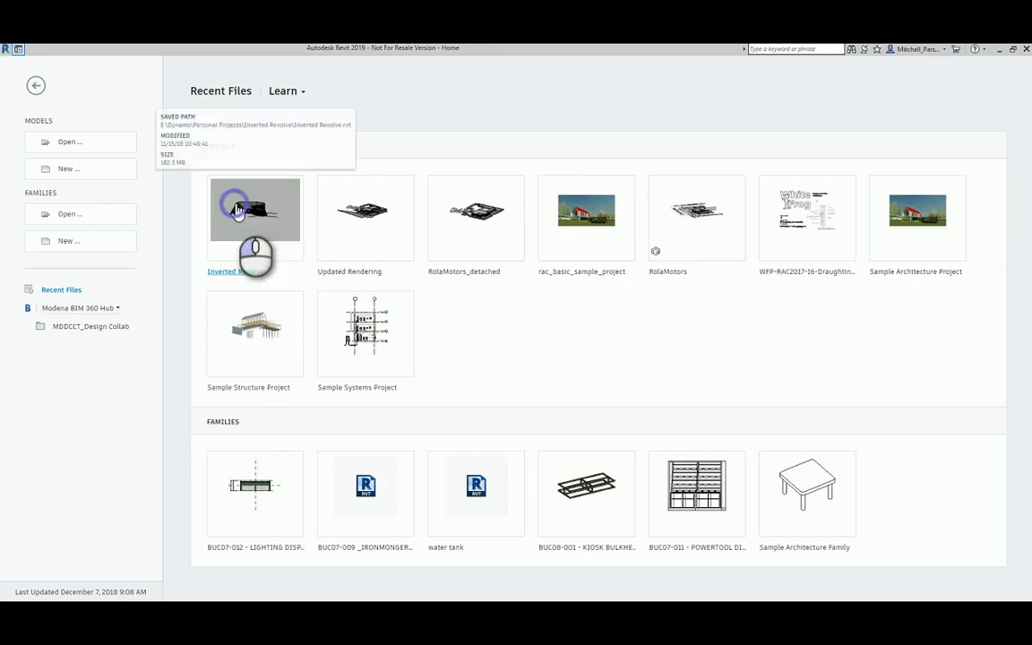
# Step: Open the Inverted Revolve project in Revit from its Recent Files thumbnail
pyautogui.click(254, 214)
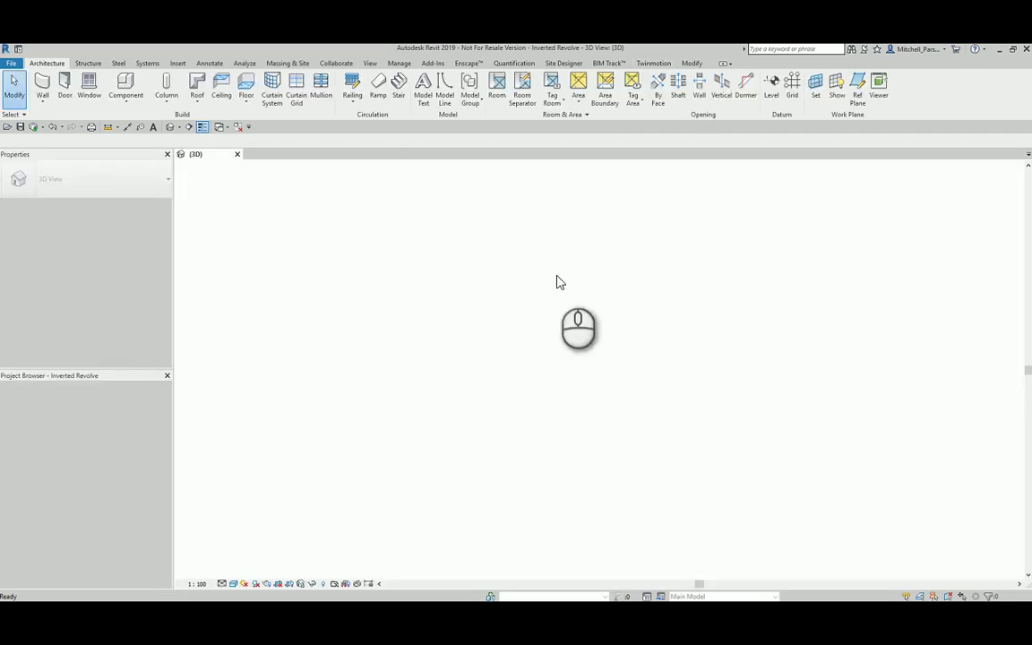
# Step: Orbit the revolved pavilion form to view it from the back left and other angles
pyautogui.keyDown('shift'); pyautogui.moveTo(856, 408); pyautogui.dragTo(449, 362, button='middle'); pyautogui.keyUp('shift')
pyautogui.click(540, 396)
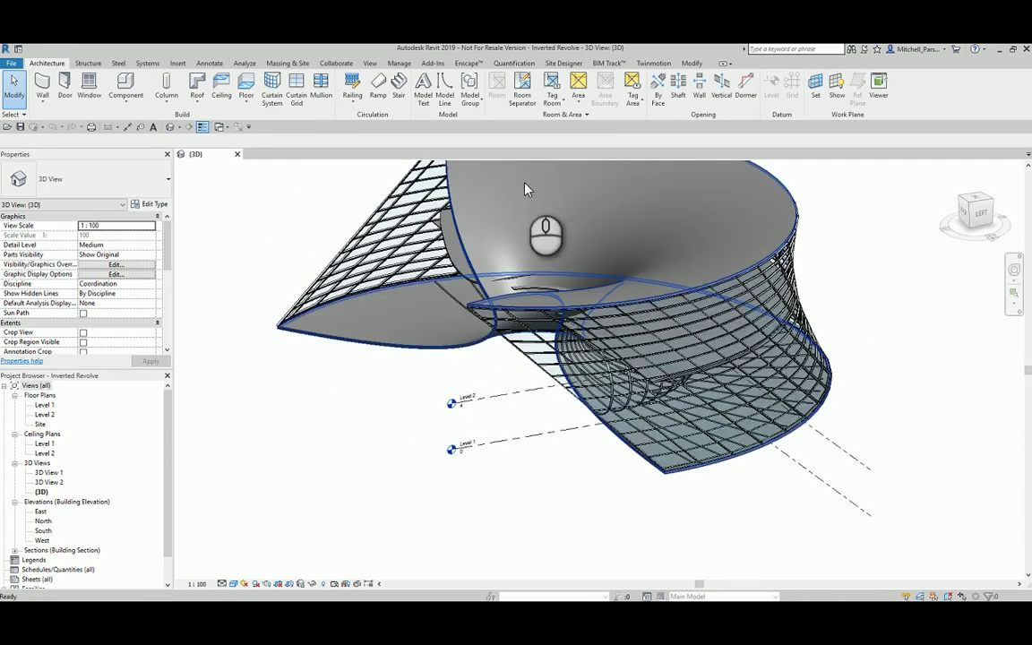
pyautogui.keyDown('shift'); pyautogui.moveTo(527, 189); pyautogui.dragTo(658, 418, button='middle'); pyautogui.keyUp('shift')
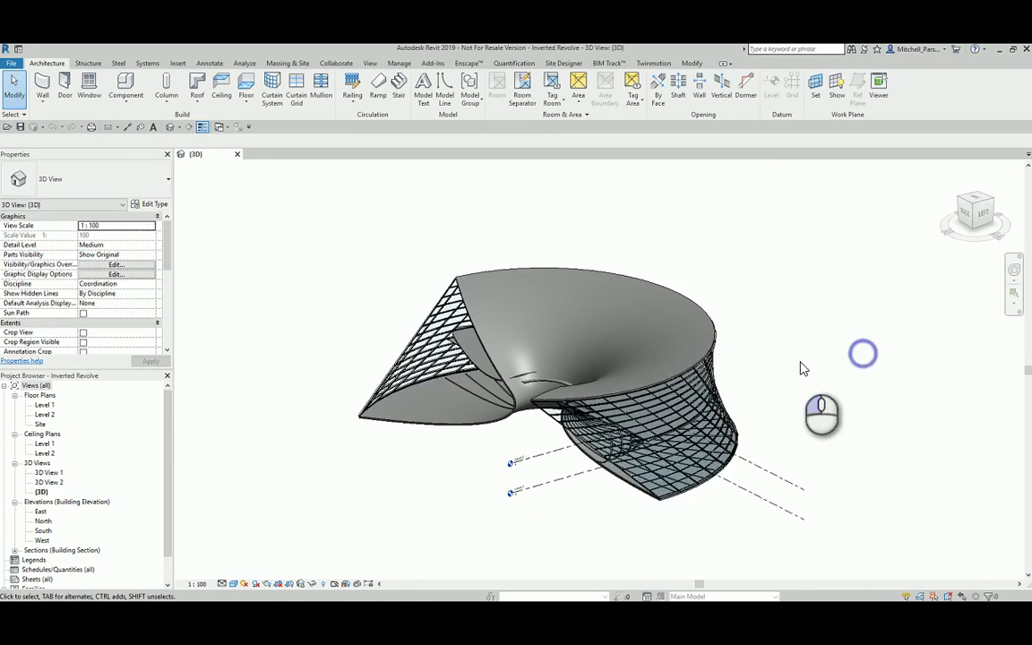
pyautogui.keyDown('shift'); pyautogui.moveTo(803, 369); pyautogui.dragTo(782, 387, button='middle'); pyautogui.keyUp('shift')
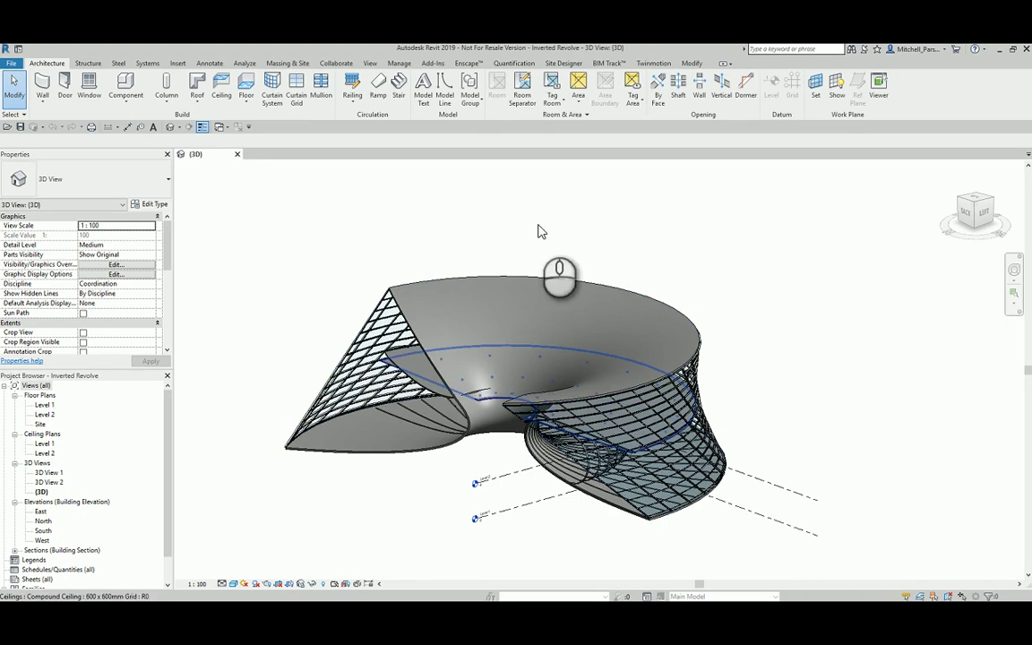
pyautogui.click(638, 239)
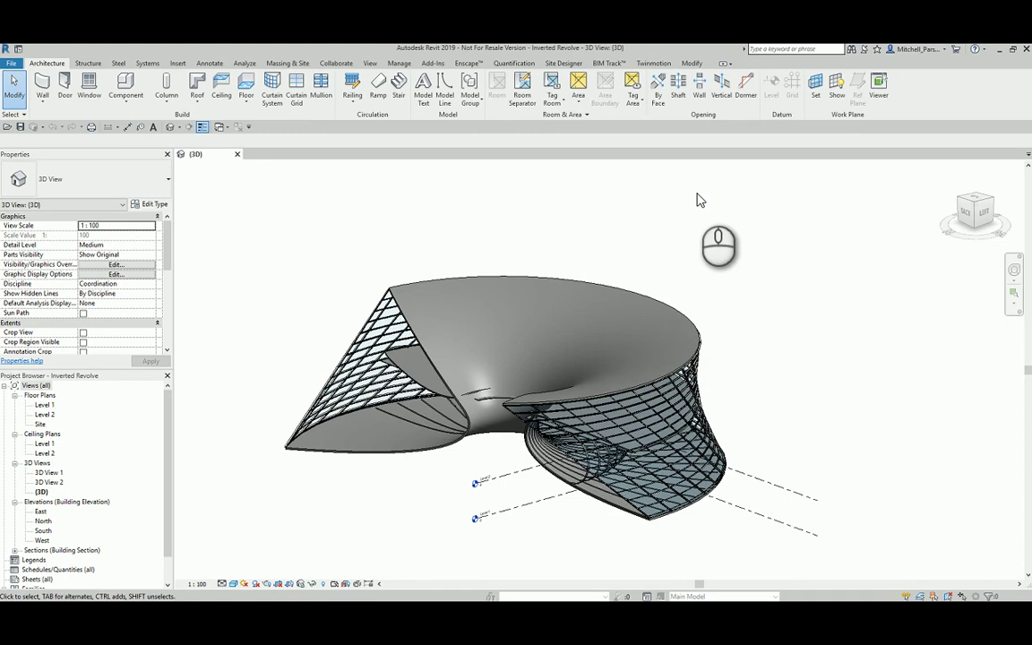
pyautogui.click(719, 231)
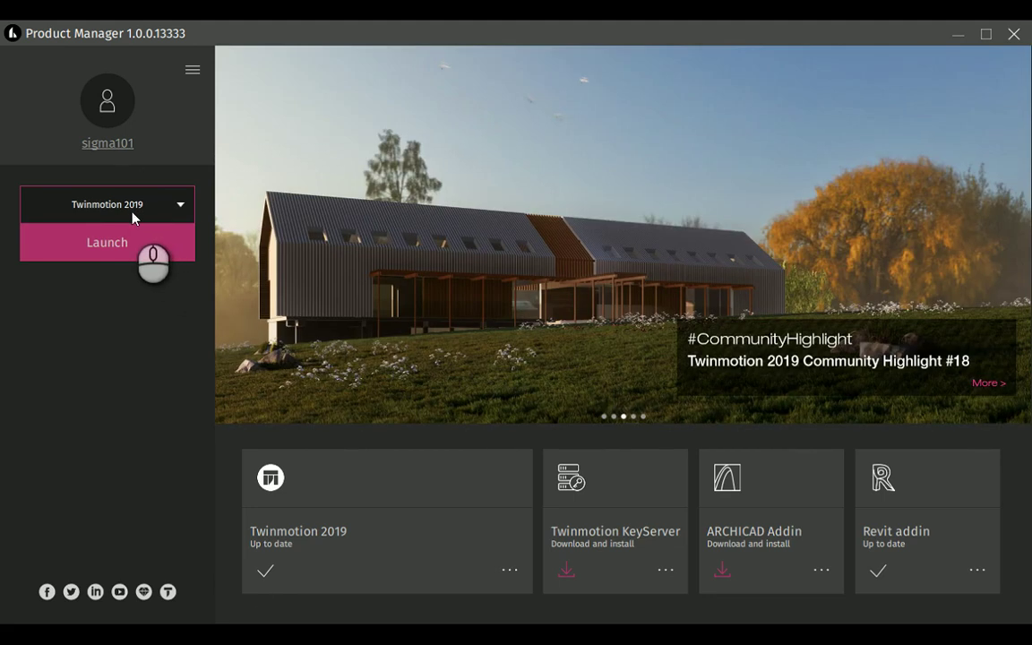
# Step: Launch Twinmotion 2019 into an empty project, skip the Navigation help, and return to Revit
pyautogui.click(124, 258)
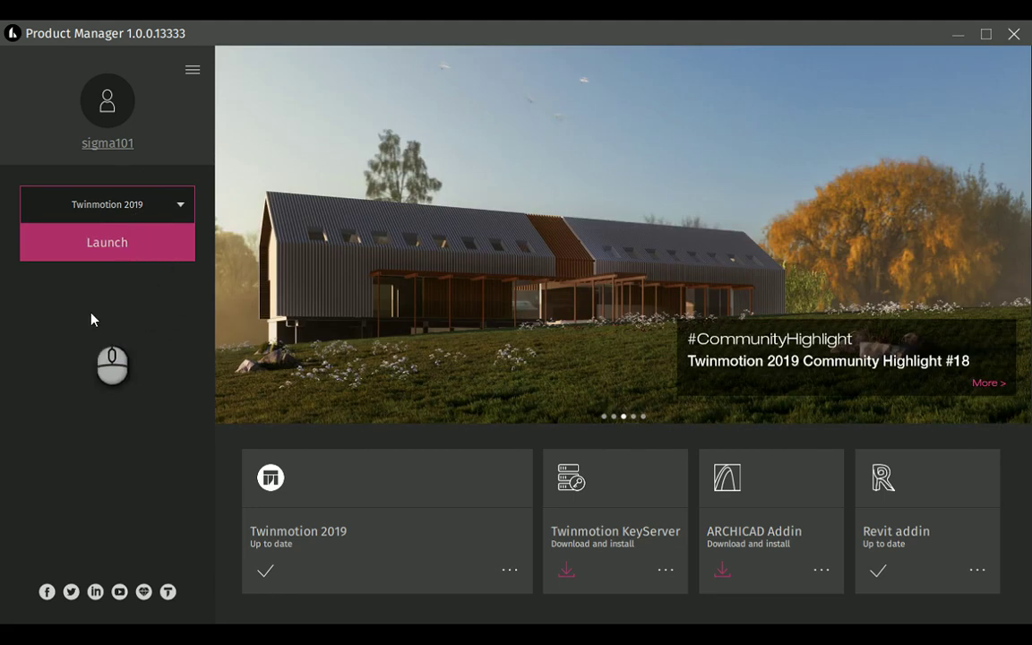
pyautogui.click(126, 250)
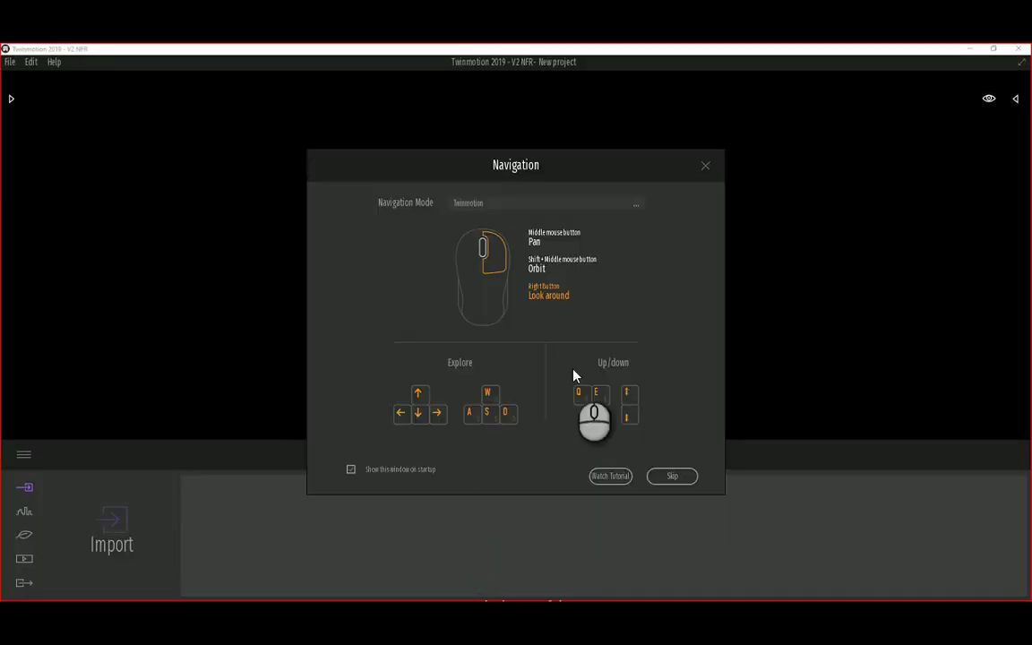
pyautogui.click(672, 476)
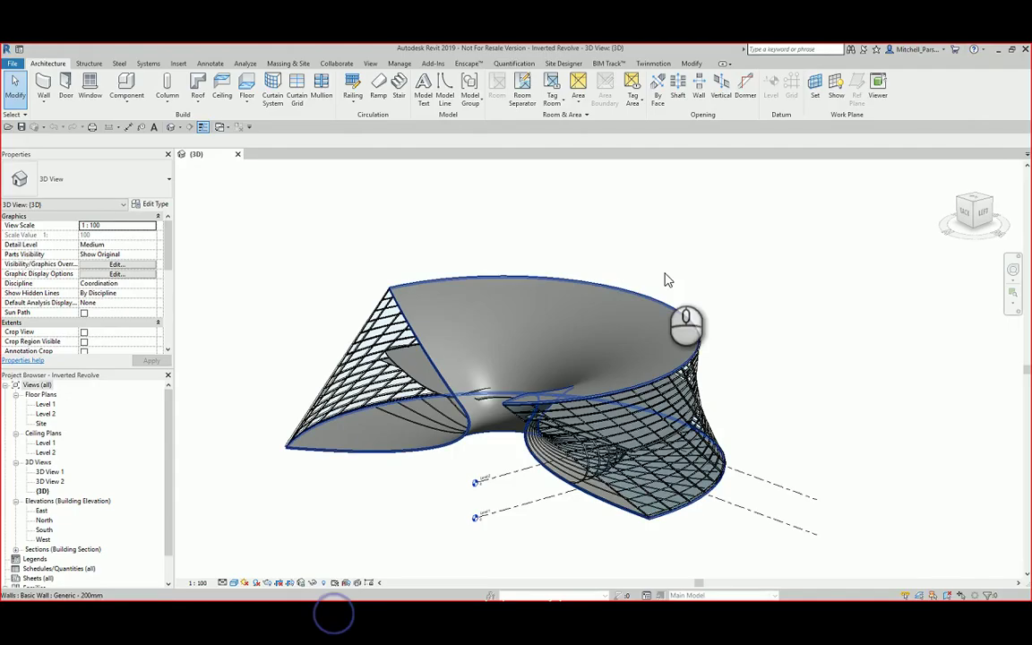
pyautogui.keyDown('shift'); pyautogui.moveTo(666, 279); pyautogui.dragTo(676, 443, button='middle'); pyautogui.keyUp('shift')
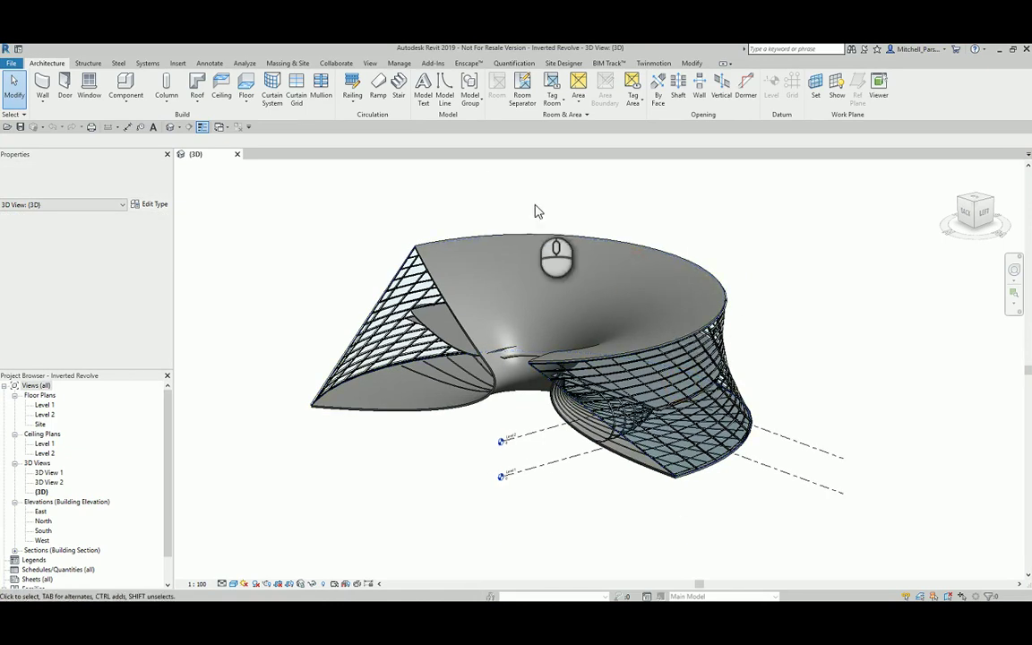
# Step: Show Revit's Twinmotion ribbon with its See in Twinmotion, Settings and Export tools
pyautogui.moveTo(537, 212); pyautogui.dragTo(519, 210, button='middle')
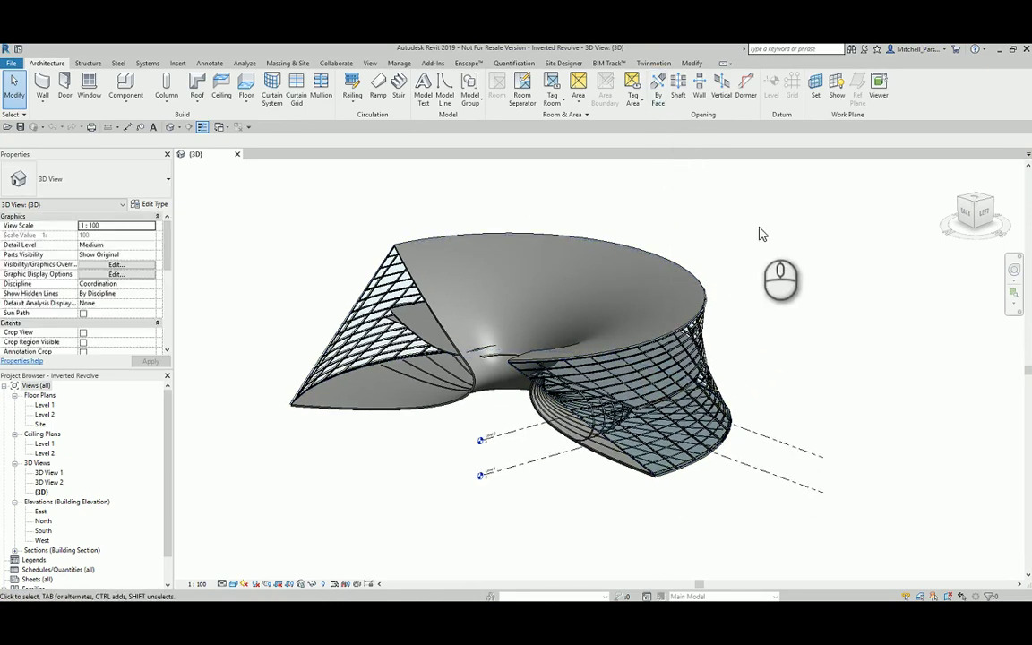
pyautogui.click(653, 63)
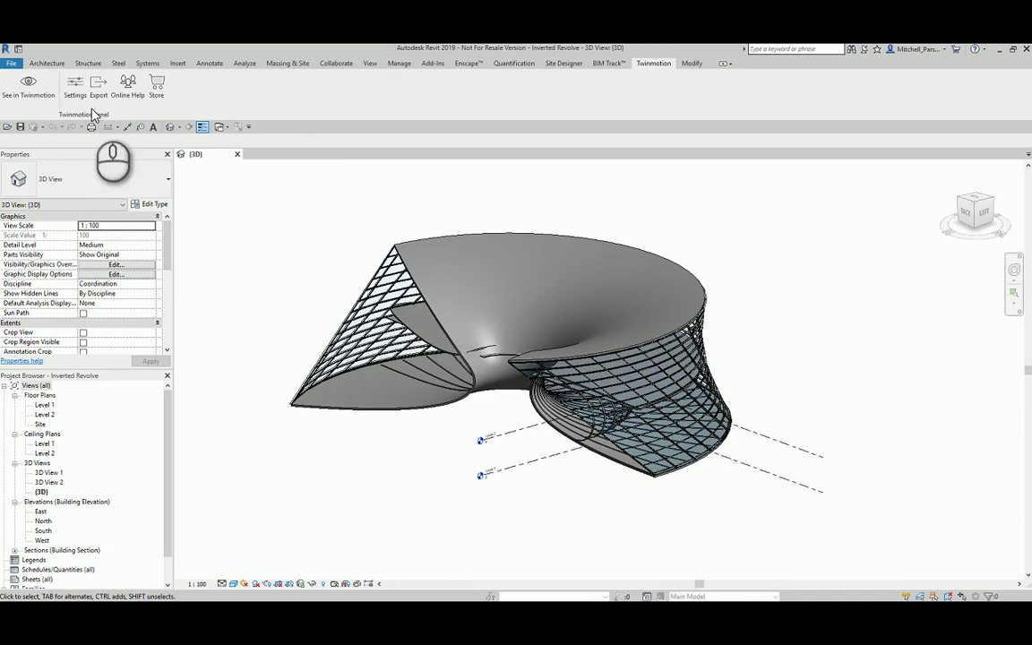
pyautogui.click(16, 96)
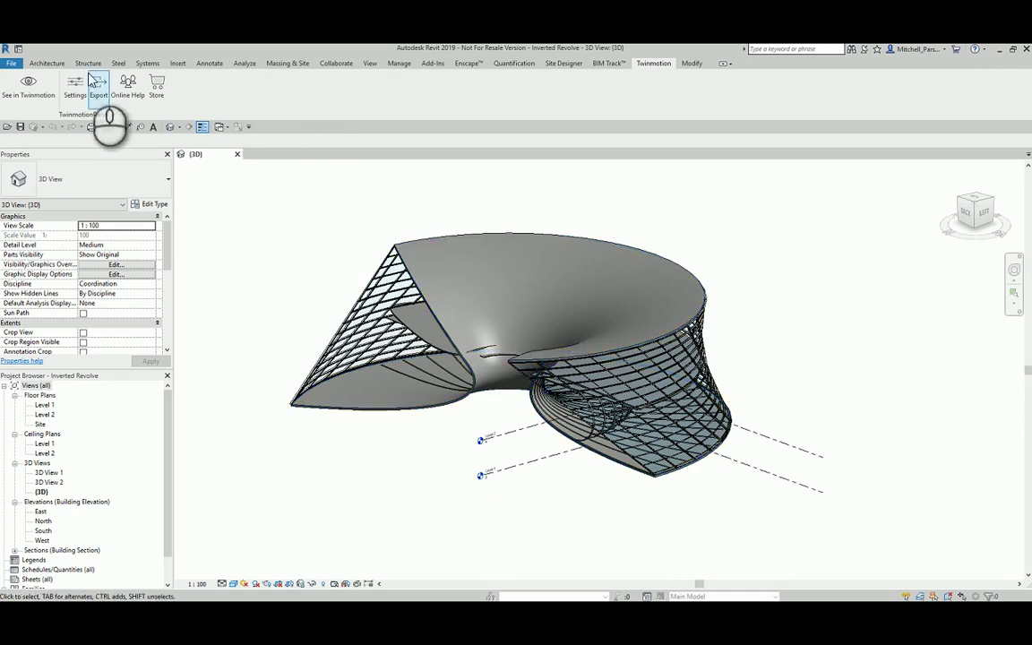
pyautogui.click(347, 126)
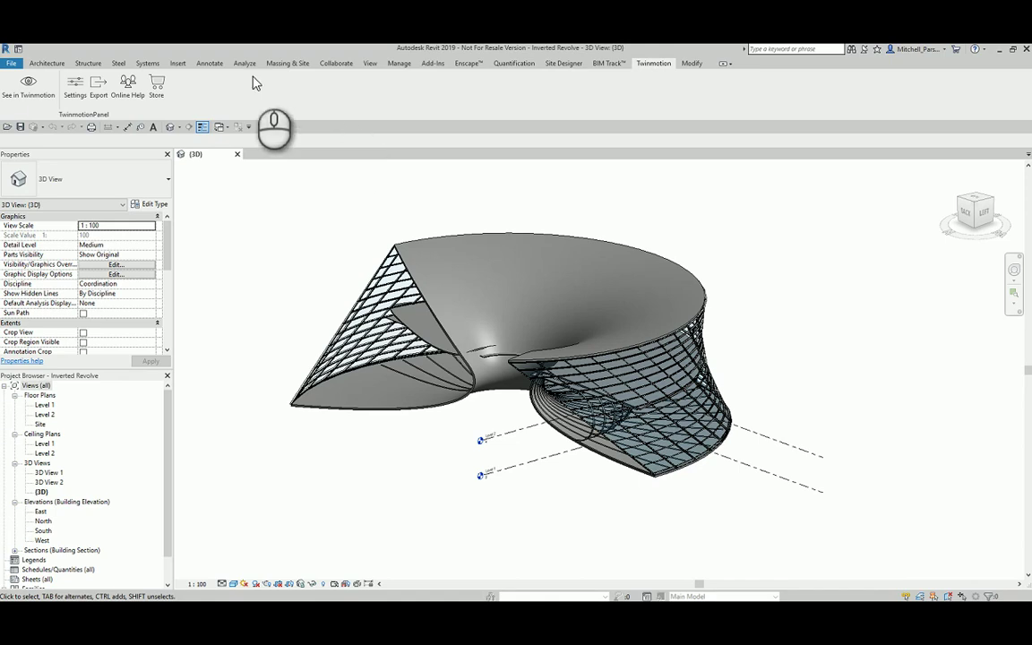
# Step: Send the pavilion with See in Twinmotion, linking it into a New project
pyautogui.click(35, 101)
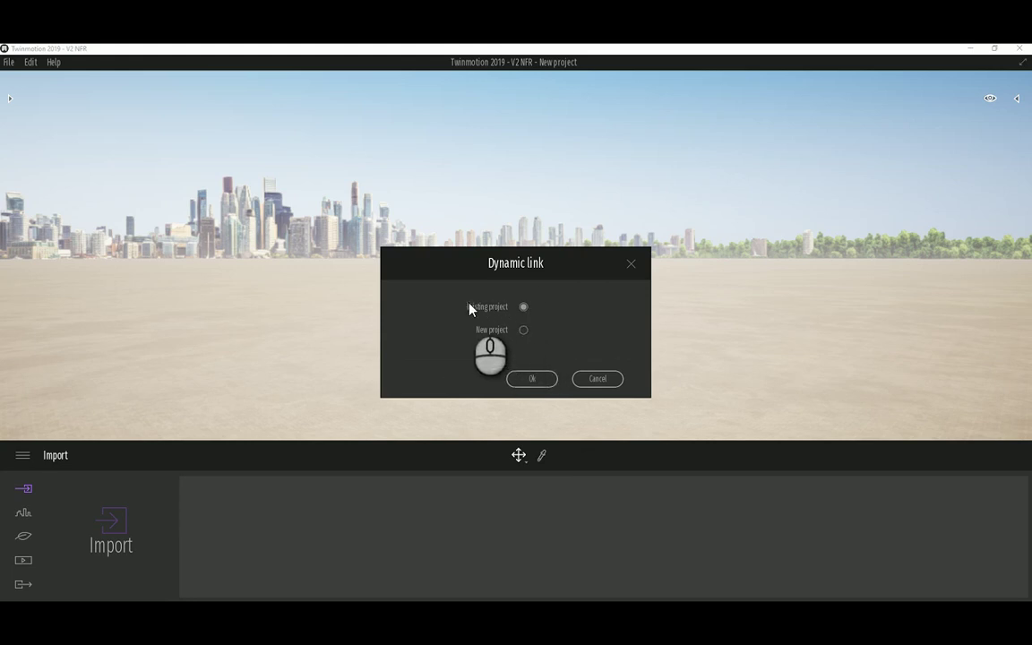
pyautogui.click(523, 330)
pyautogui.click(532, 380)
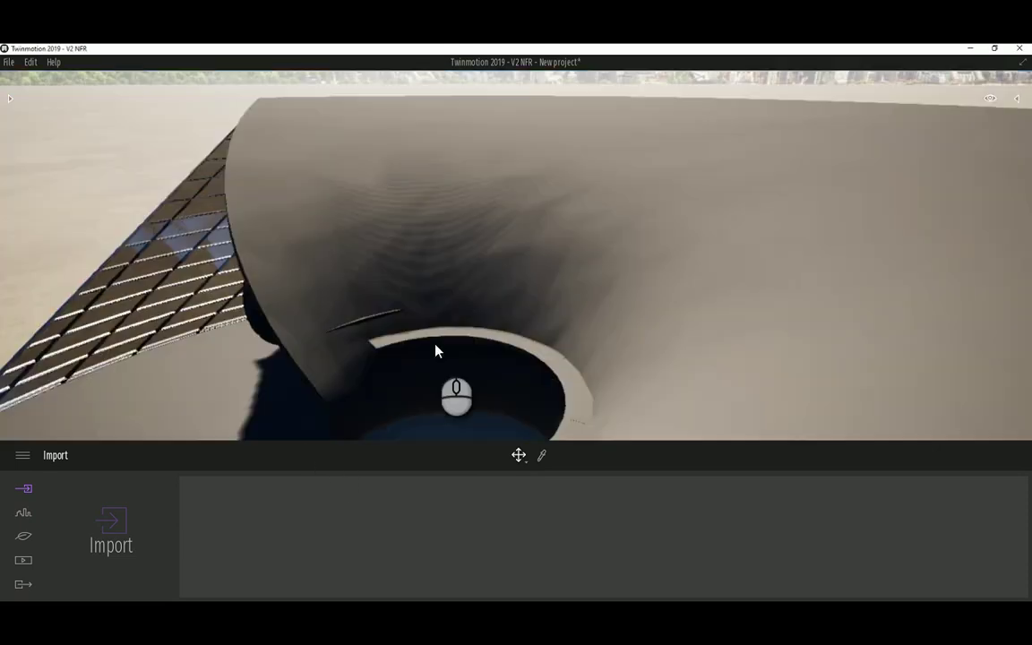
# Step: Orbit the Twinmotion camera under the blue glazed arches, then go back to Revit's 3D view
pyautogui.scroll(-3, 518, 270)
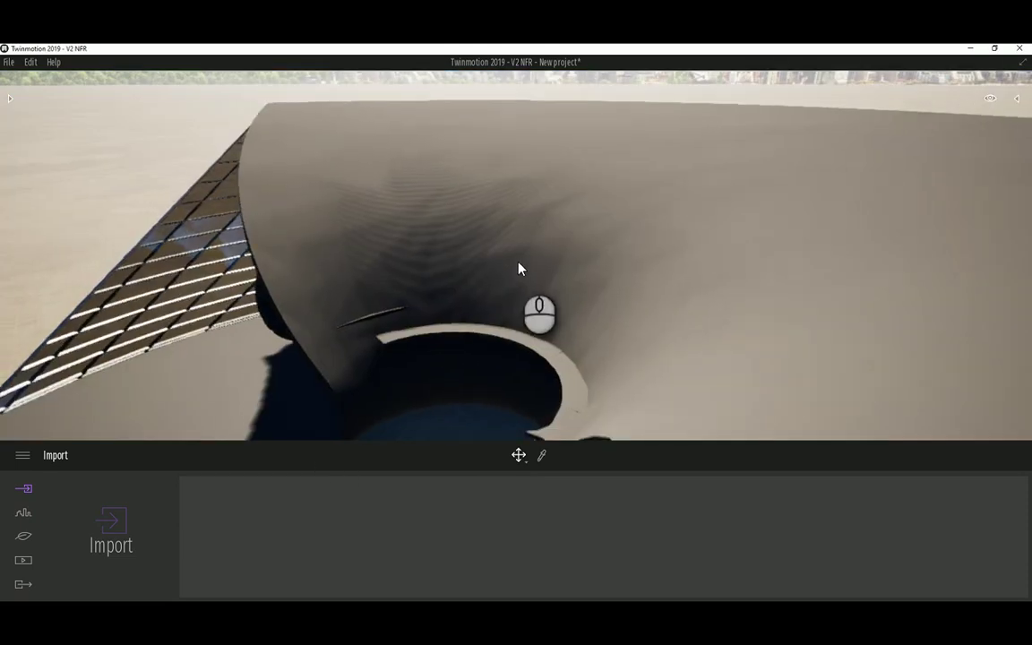
pyautogui.moveTo(615, 266); pyautogui.dragTo(616, 268, button='right')
pyautogui.moveTo(636, 309); pyautogui.dragTo(597, 326, button='right')
pyautogui.scroll(5, 520, 269)
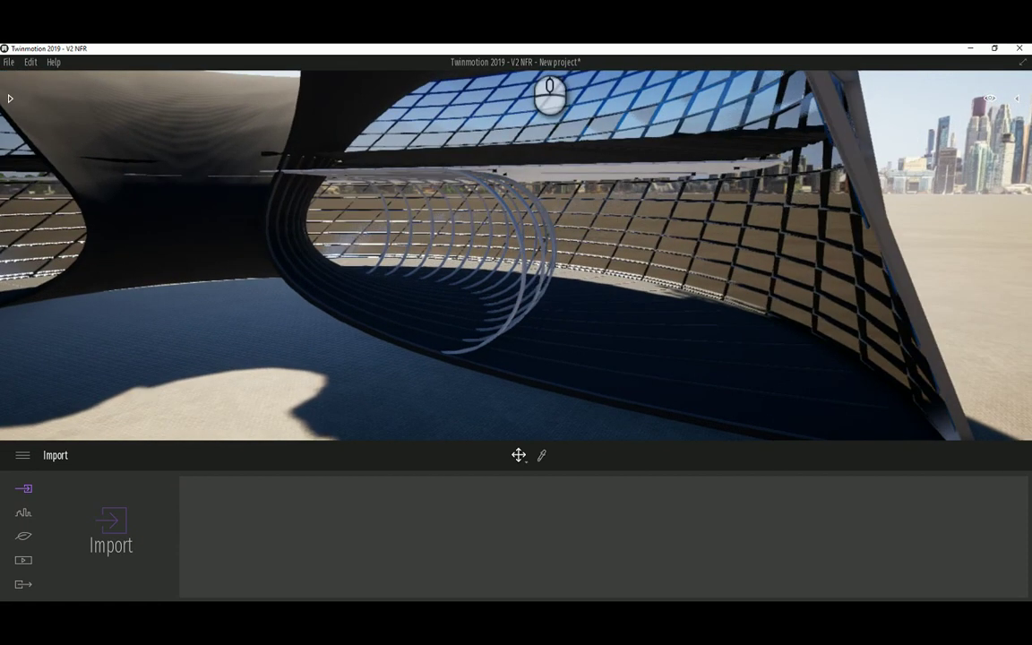
pyautogui.doubleClick(530, 49)
pyautogui.doubleClick(530, 49)
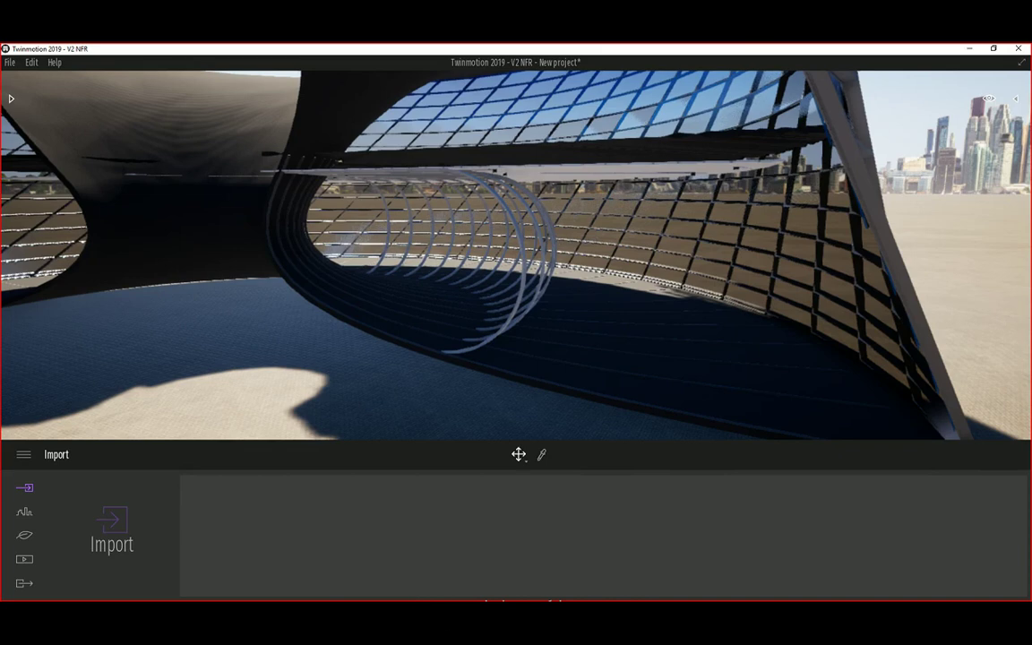
pyautogui.hotkey('alt', 'Tab')
pyautogui.keyDown('shift'); pyautogui.moveTo(589, 334); pyautogui.dragTo(537, 542, button='middle'); pyautogui.keyUp('shift')
pyautogui.scroll(3, 537, 542)
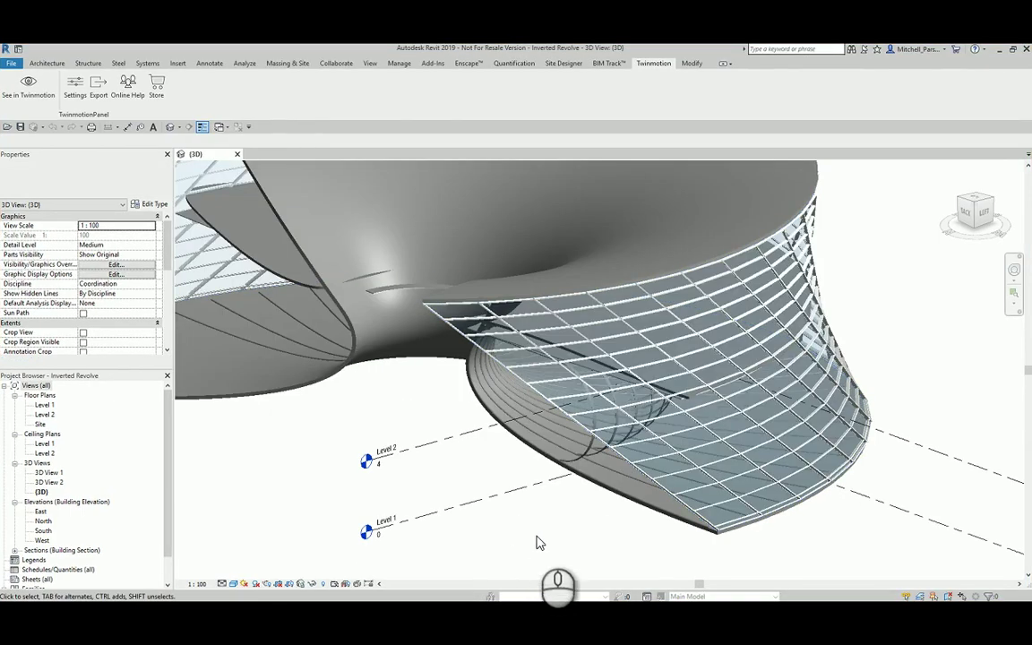
# Step: Place an M_Desk 1525 x 762mm component on Level 2 inside the pavilion
pyautogui.press('m')
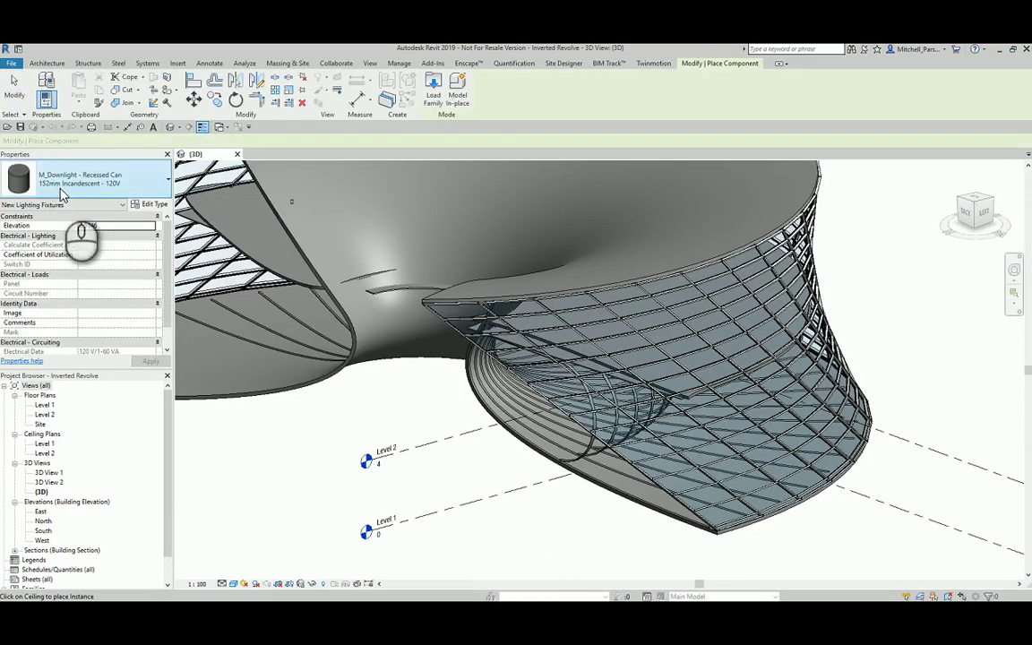
pyautogui.click(61, 179)
pyautogui.click(53, 238)
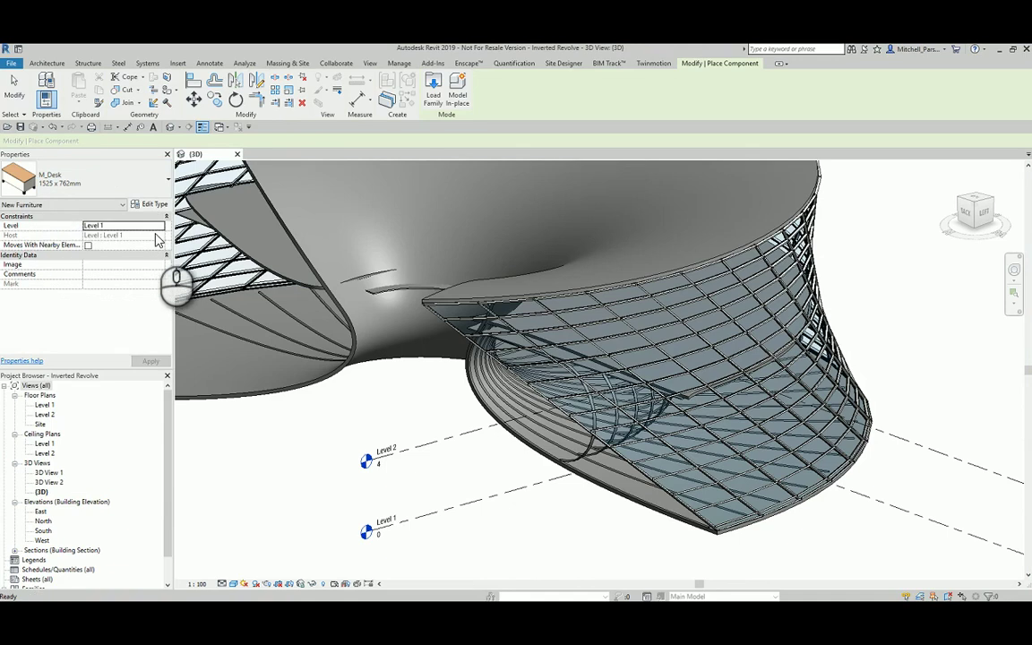
pyautogui.click(157, 226)
pyautogui.click(130, 244)
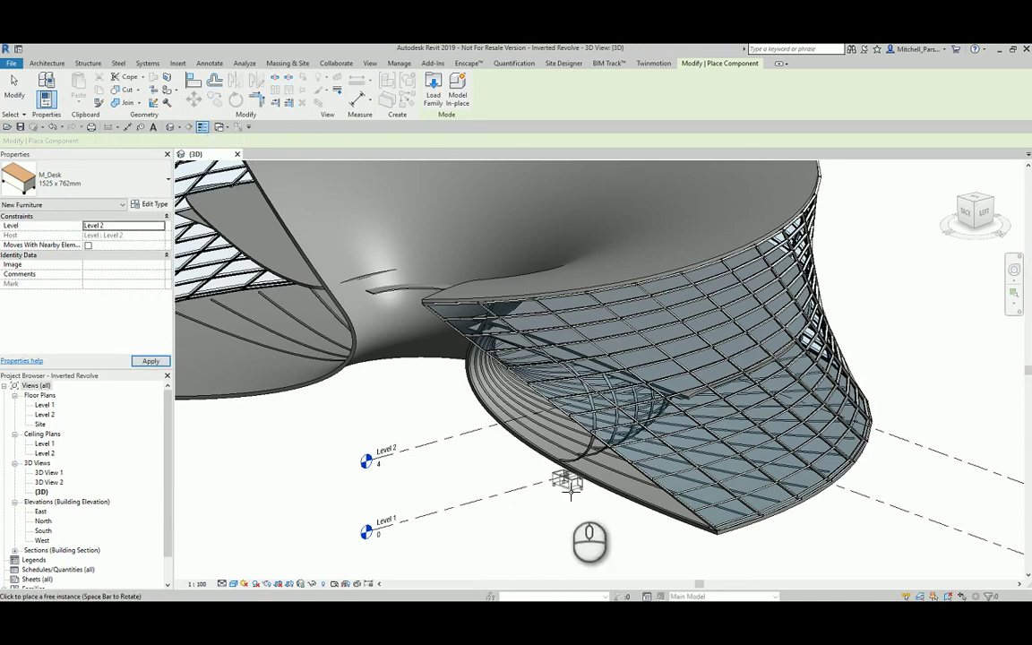
pyautogui.click(535, 557)
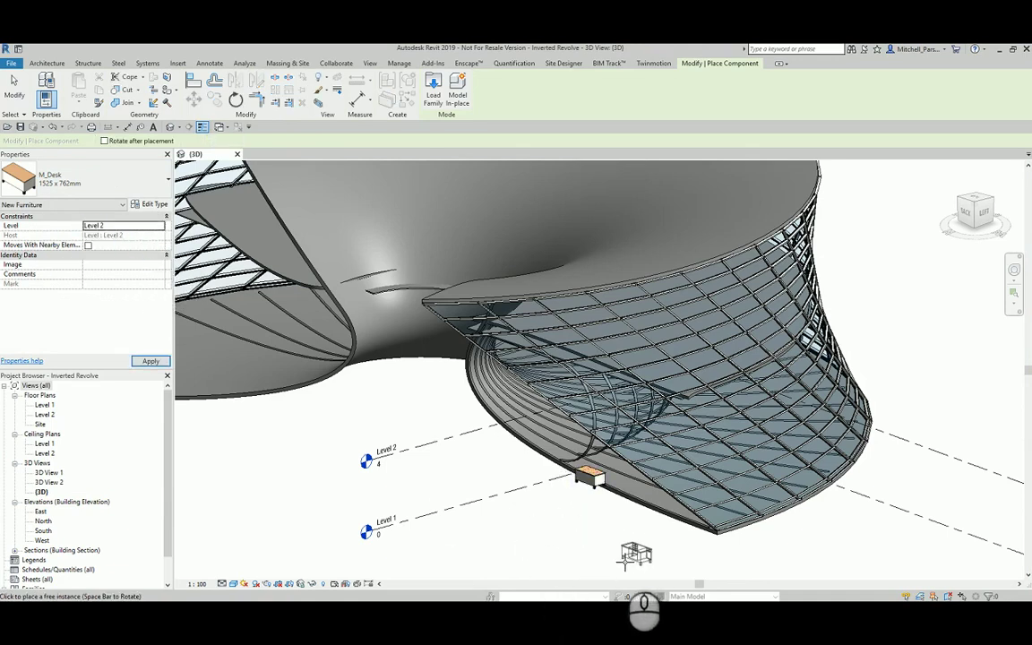
pyautogui.press('Escape')
pyautogui.press('Escape')
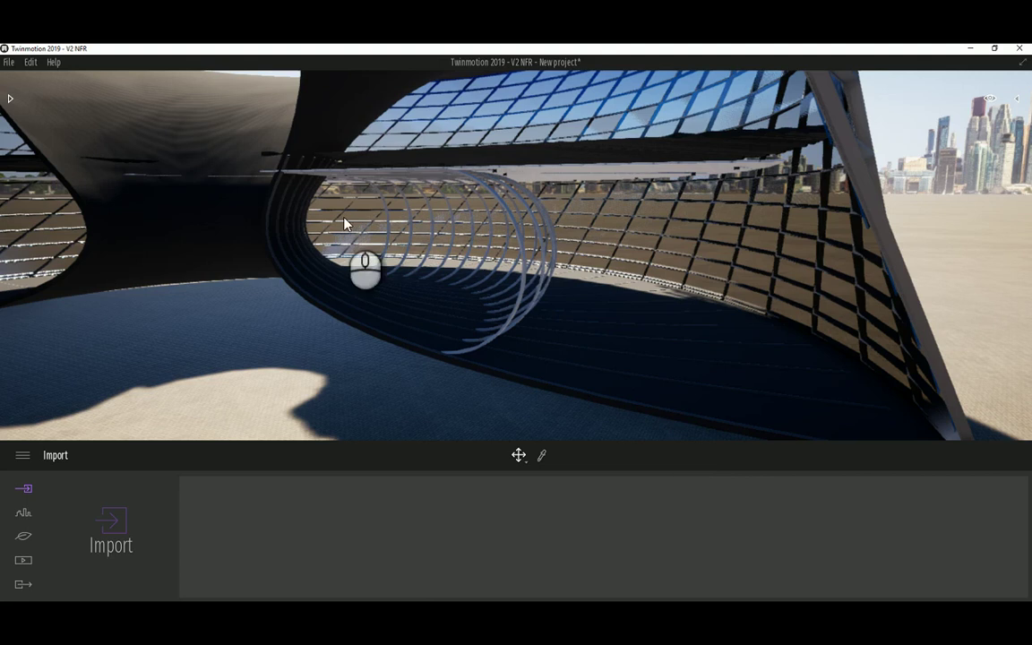
pyautogui.moveTo(500, 318); pyautogui.dragTo(431, 317)
pyautogui.moveTo(535, 332); pyautogui.dragTo(582, 255)
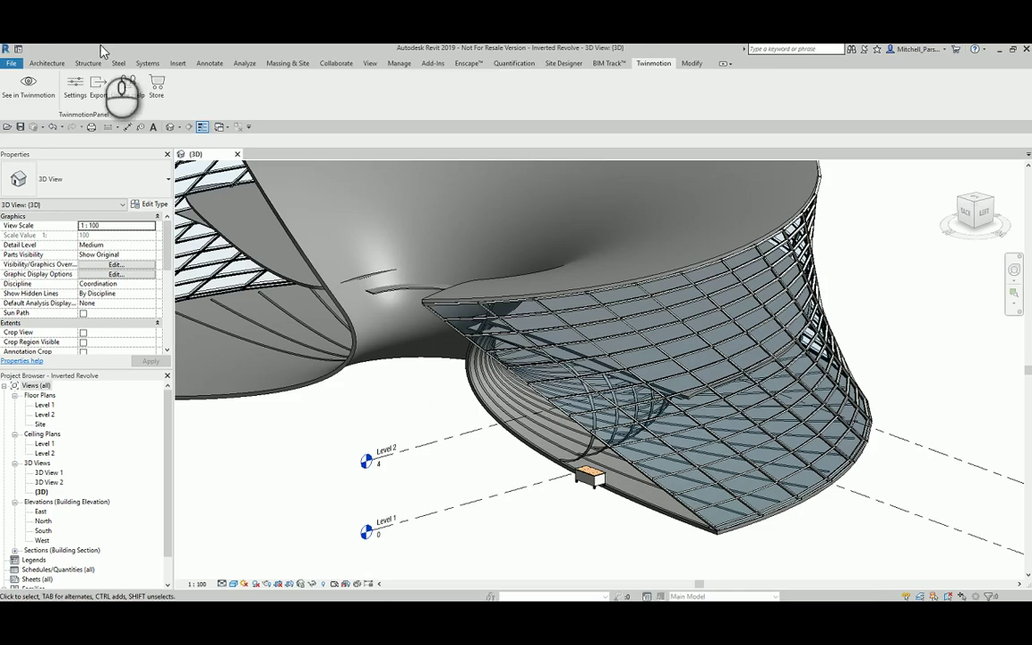
# Step: Resync the pavilion with its new desk into Twinmotion and fly through the facade inside
pyautogui.click(29, 89)
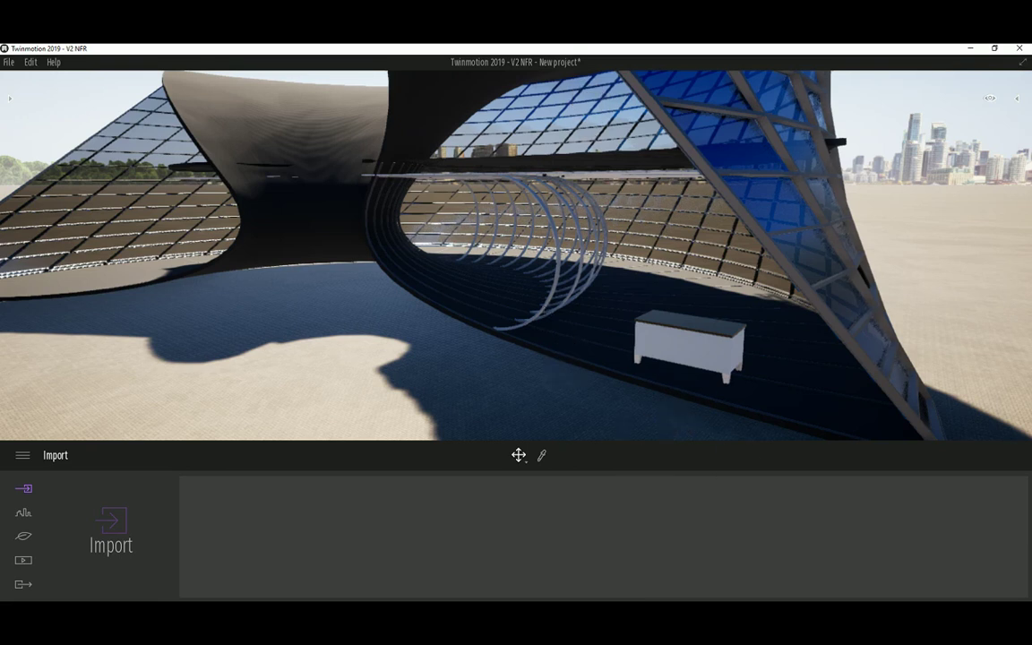
pyautogui.click(332, 616)
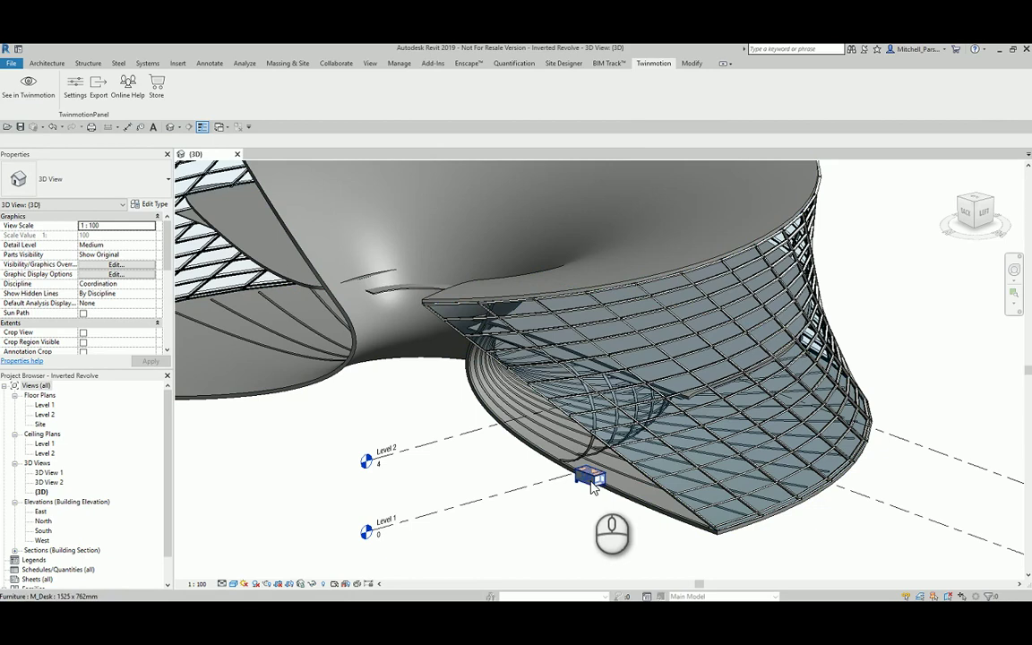
pyautogui.keyDown('shift'); pyautogui.moveTo(592, 489); pyautogui.dragTo(512, 455, button='middle'); pyautogui.keyUp('shift')
pyautogui.scroll(-3, 733, 379)
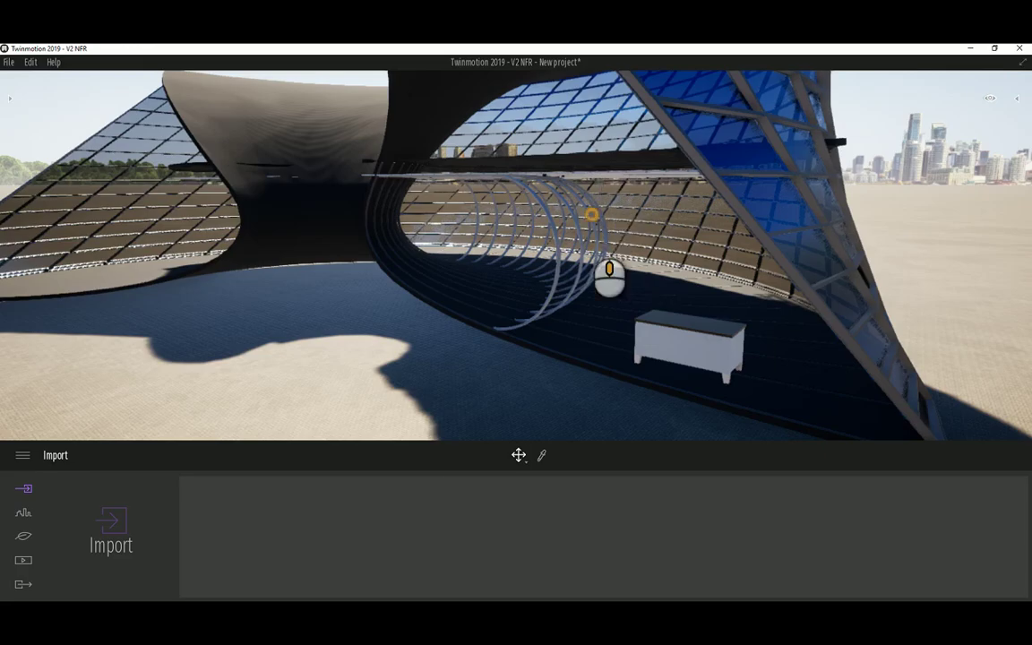
pyautogui.scroll(5, 609, 278)
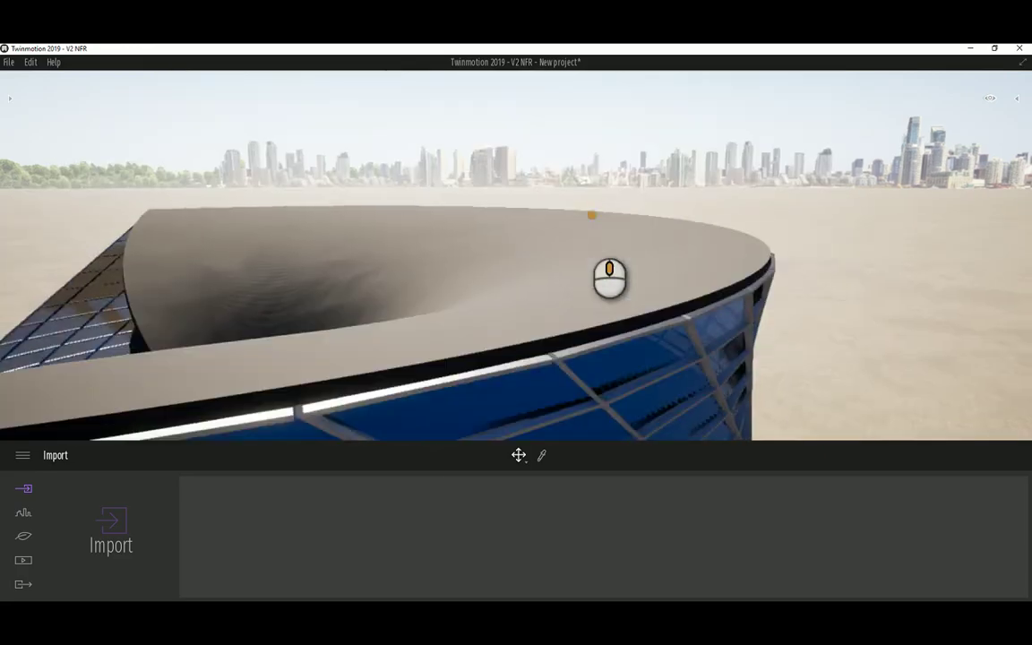
pyautogui.scroll(6, 610, 278)
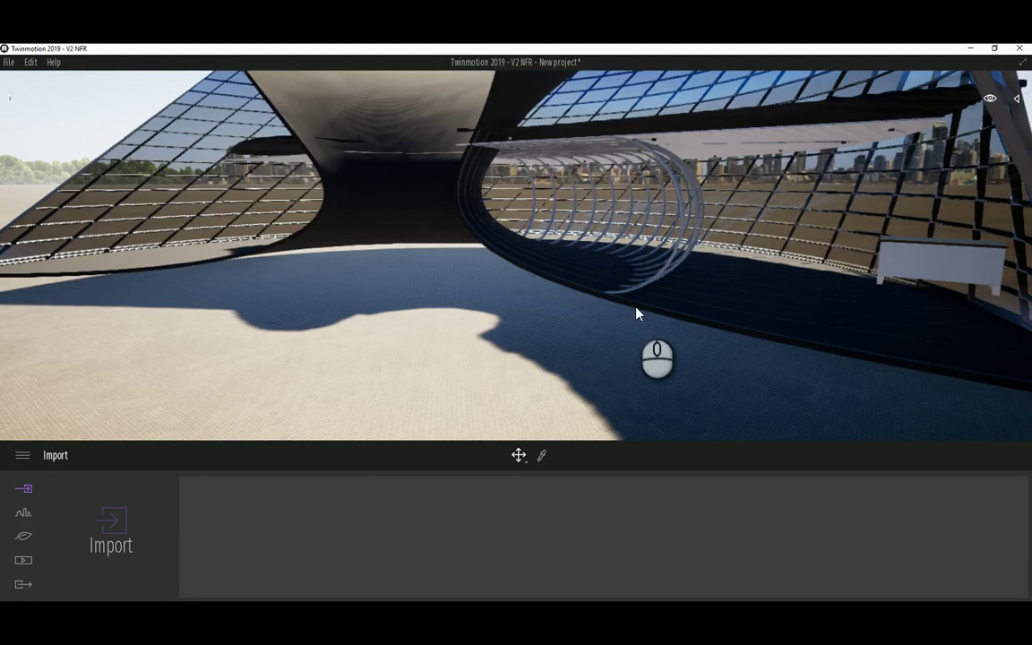
pyautogui.scroll(5, 638, 312)
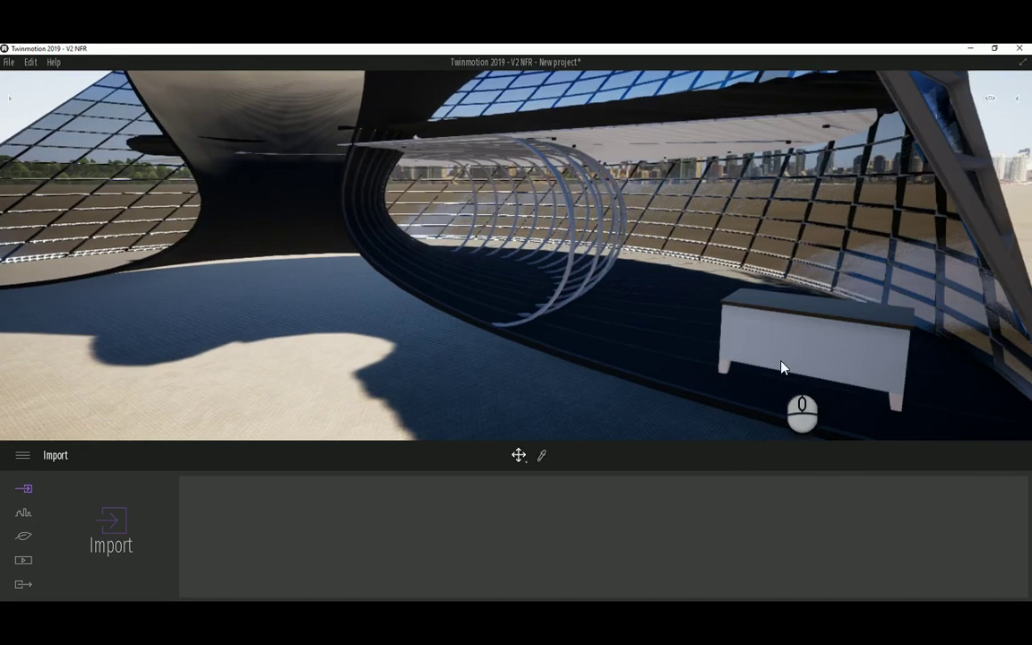
# Step: Select the desk inside the pavilion and return to the Revit model
pyautogui.click(791, 338)
pyautogui.scroll(-3, 792, 342)
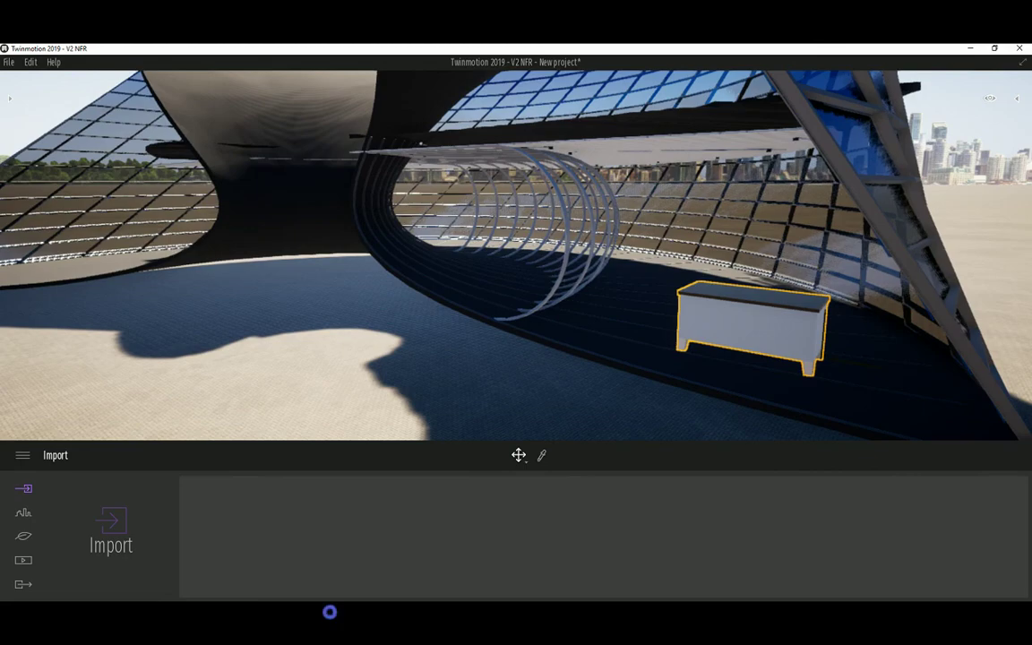
pyautogui.click(330, 612)
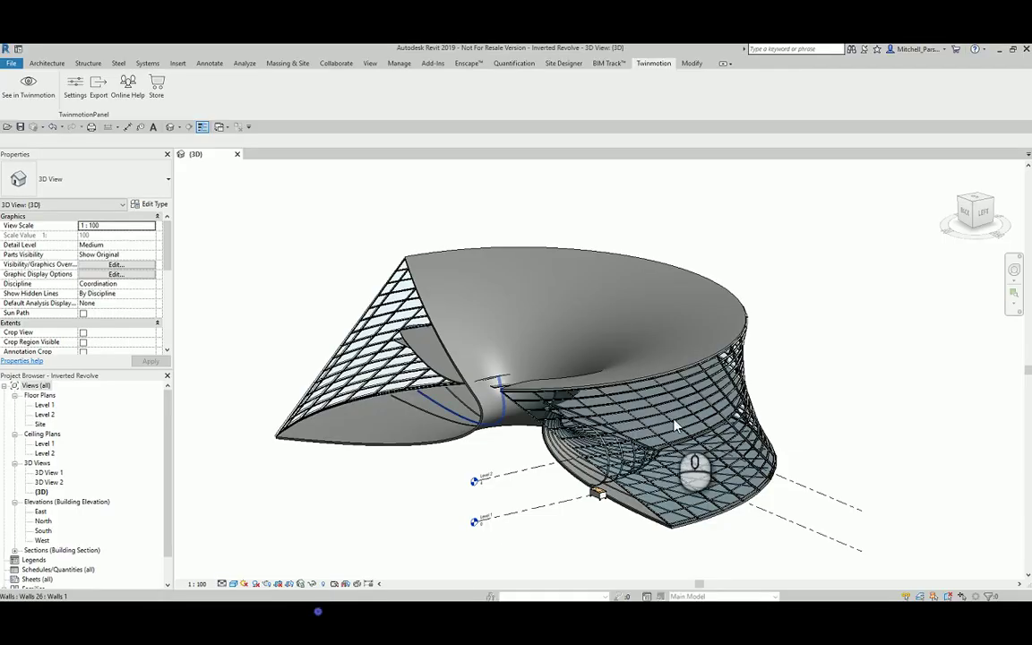
# Step: Use Create Similar (CS) to add desks on the ground, then resync with See in Twinmotion
pyautogui.keyDown('shift'); pyautogui.moveTo(594, 489); pyautogui.dragTo(629, 414, button='middle'); pyautogui.keyUp('shift')
pyautogui.scroll(5, 608, 416)
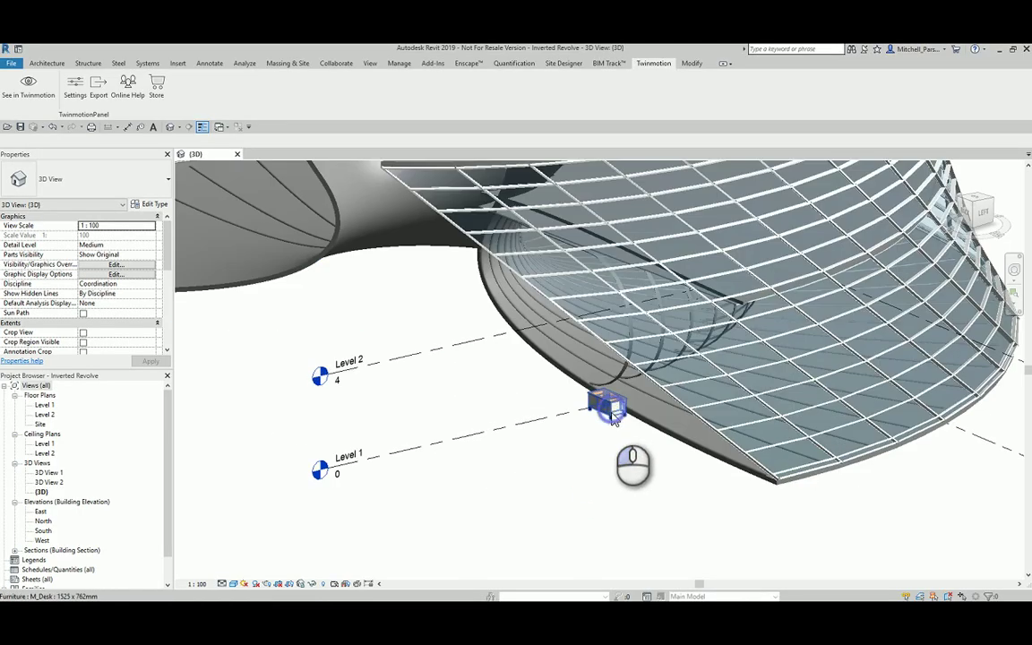
pyautogui.click(609, 409)
pyautogui.press('c')
pyautogui.press('s')
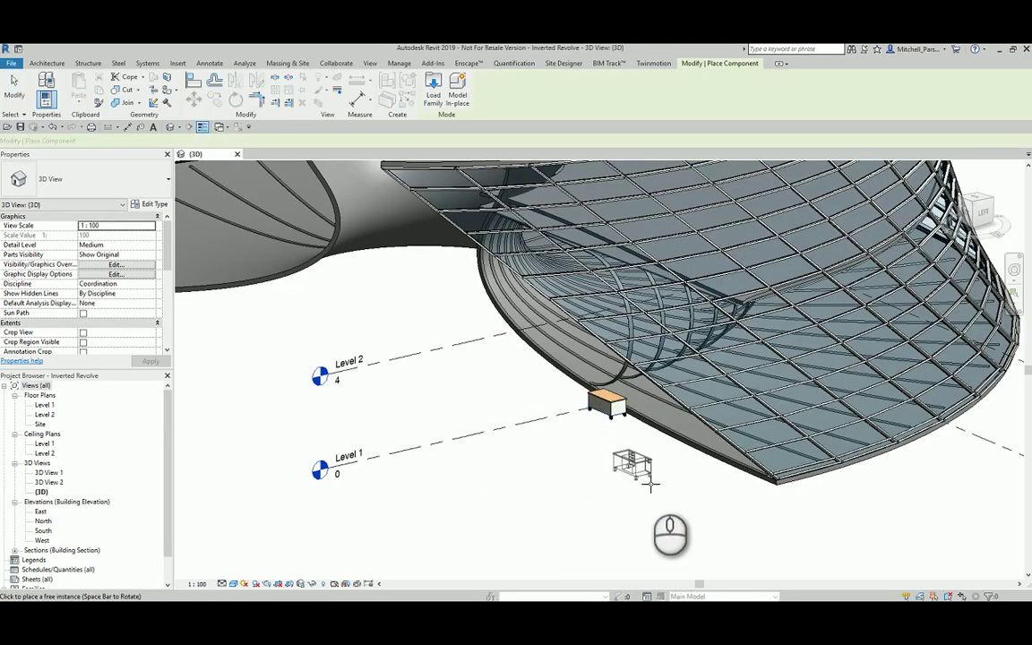
pyautogui.click(651, 484)
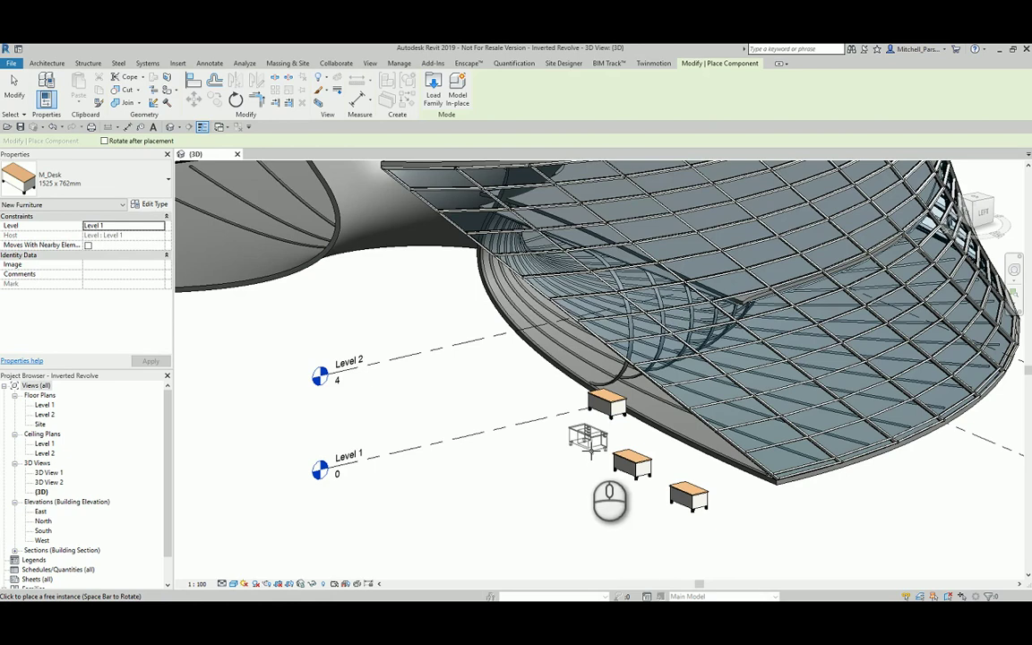
pyautogui.press('Escape')
pyautogui.click(30, 85)
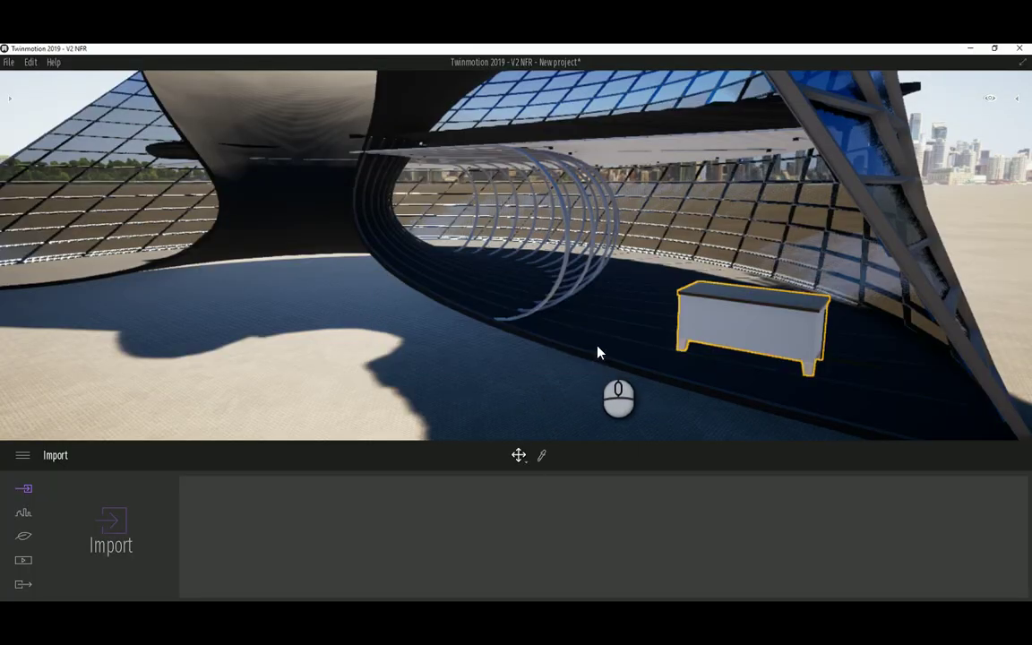
# Step: Apply the Ipe A material from Library > Materials > Wood to the desk
pyautogui.moveTo(572, 314); pyautogui.dragTo(572, 307)
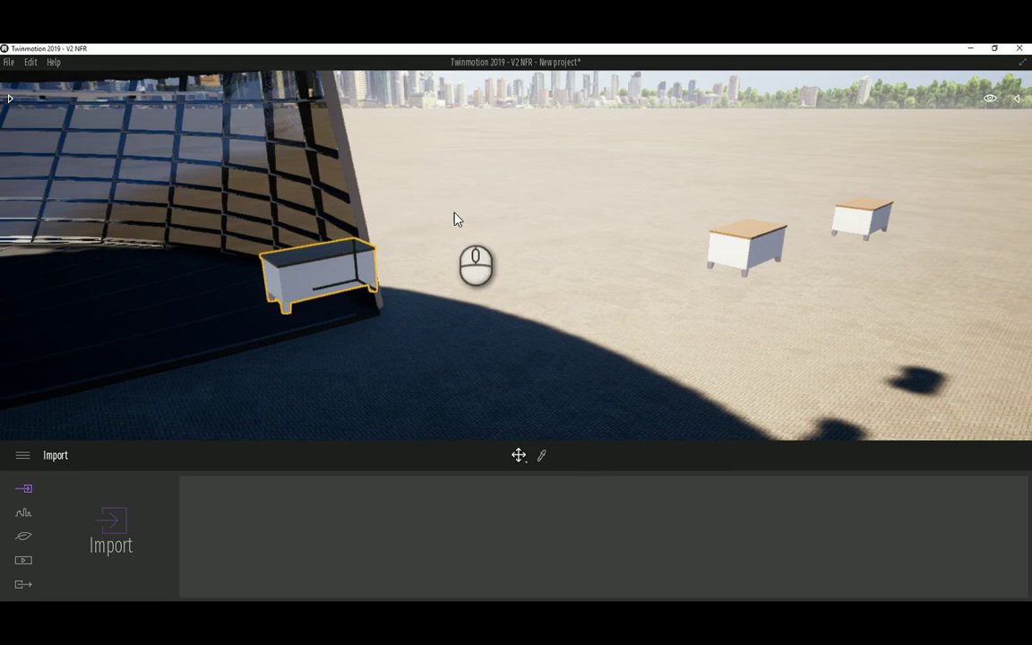
pyautogui.moveTo(276, 233); pyautogui.dragTo(326, 299)
pyautogui.click(625, 338)
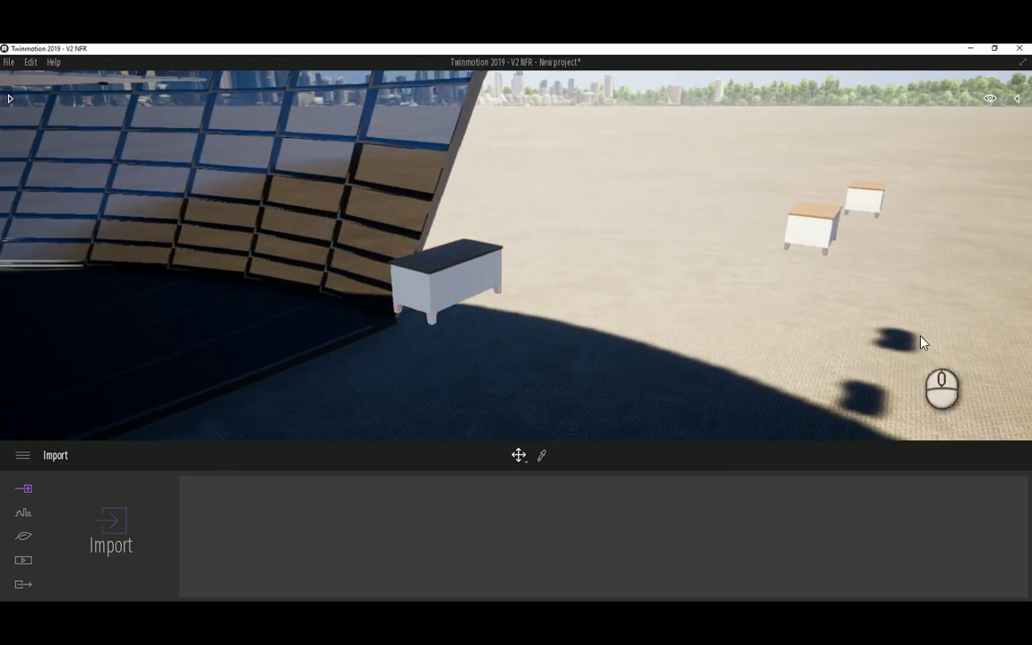
pyautogui.click(9, 98)
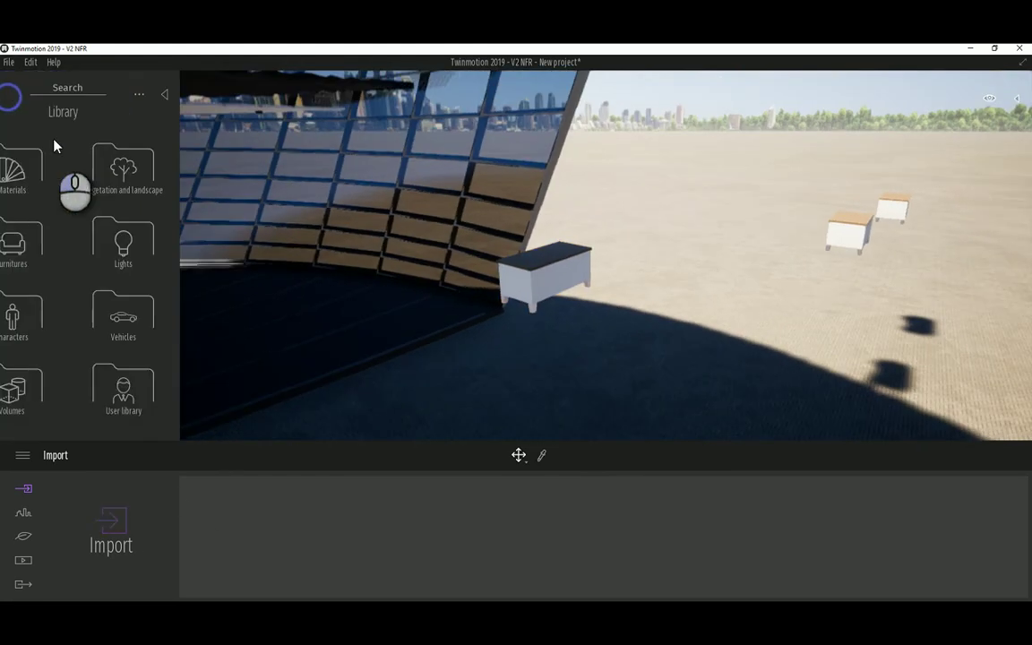
pyautogui.click(63, 169)
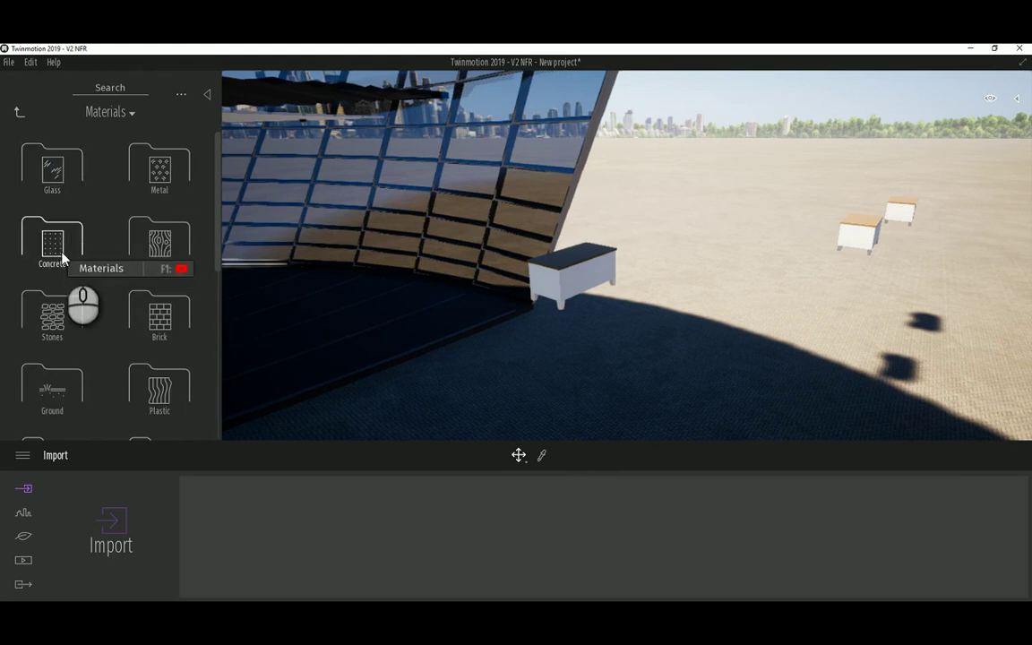
pyautogui.click(152, 240)
pyautogui.moveTo(164, 183); pyautogui.dragTo(590, 269)
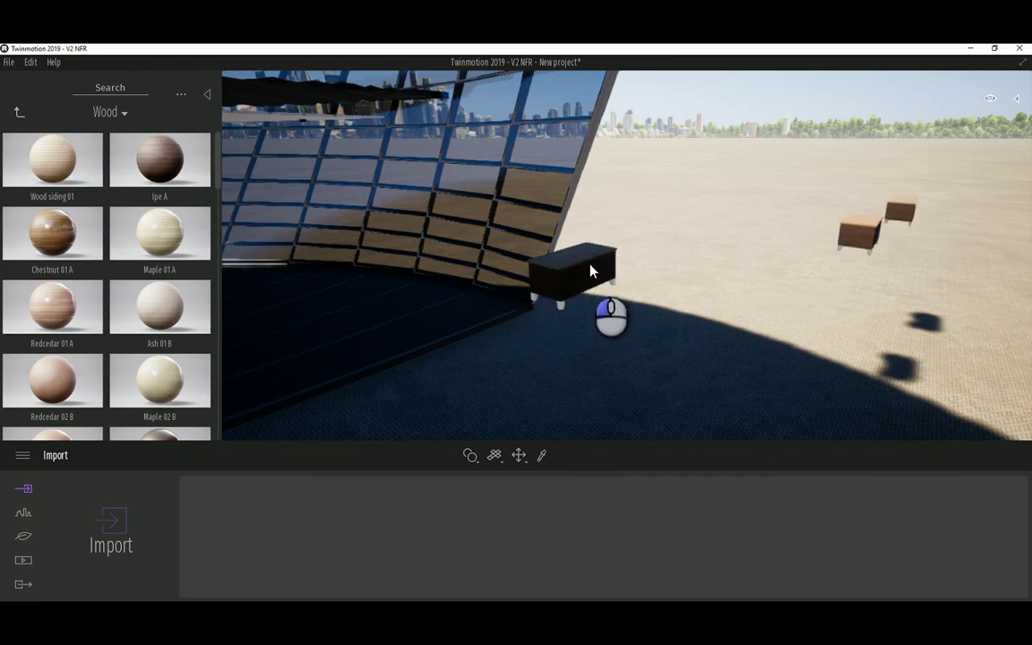
# Step: Orbit the camera back to review the pavilion and the wood-finished desks
pyautogui.moveTo(589, 244); pyautogui.dragTo(603, 251, button='right')
pyautogui.moveTo(600, 245); pyautogui.dragTo(636, 264)
pyautogui.moveTo(636, 265); pyautogui.dragTo(784, 290, button='right')
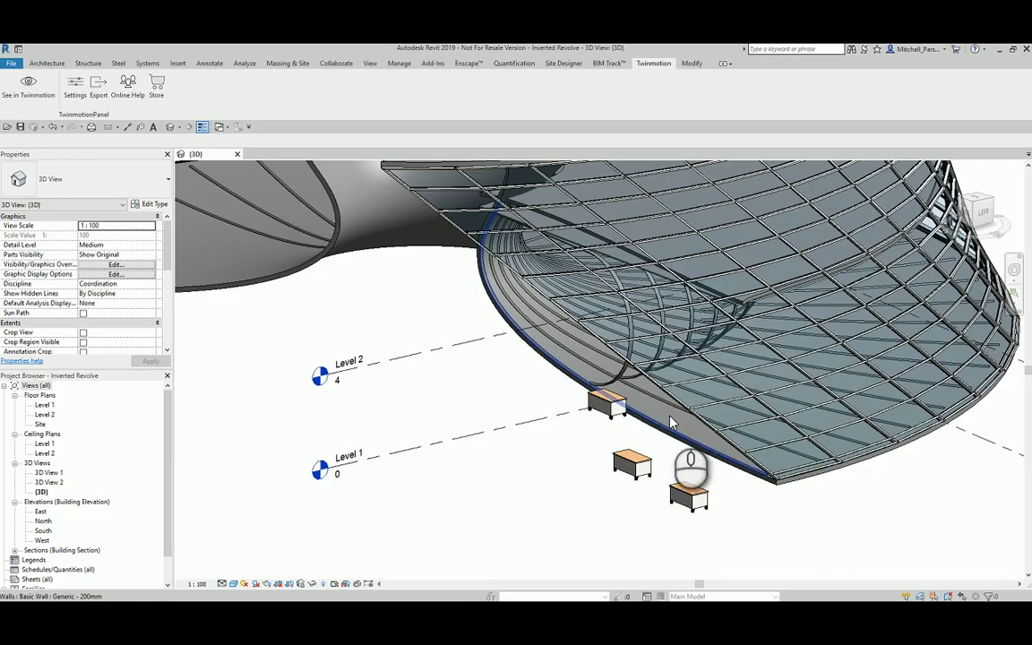
# Step: Delete the two extra desks near Level 1
pyautogui.click(609, 405)
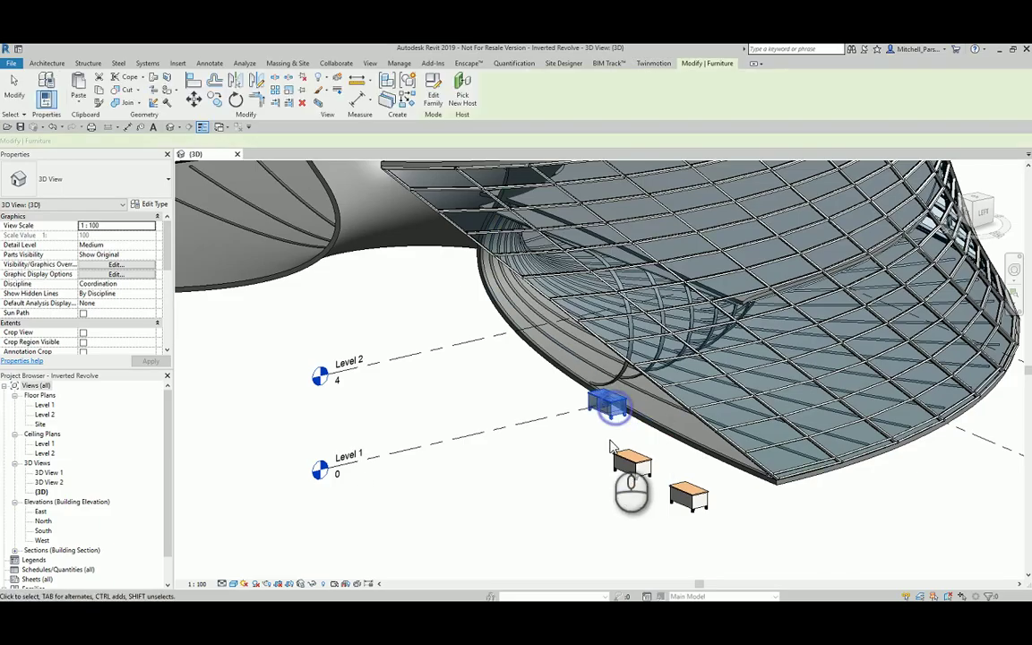
pyautogui.scroll(3, 610, 445)
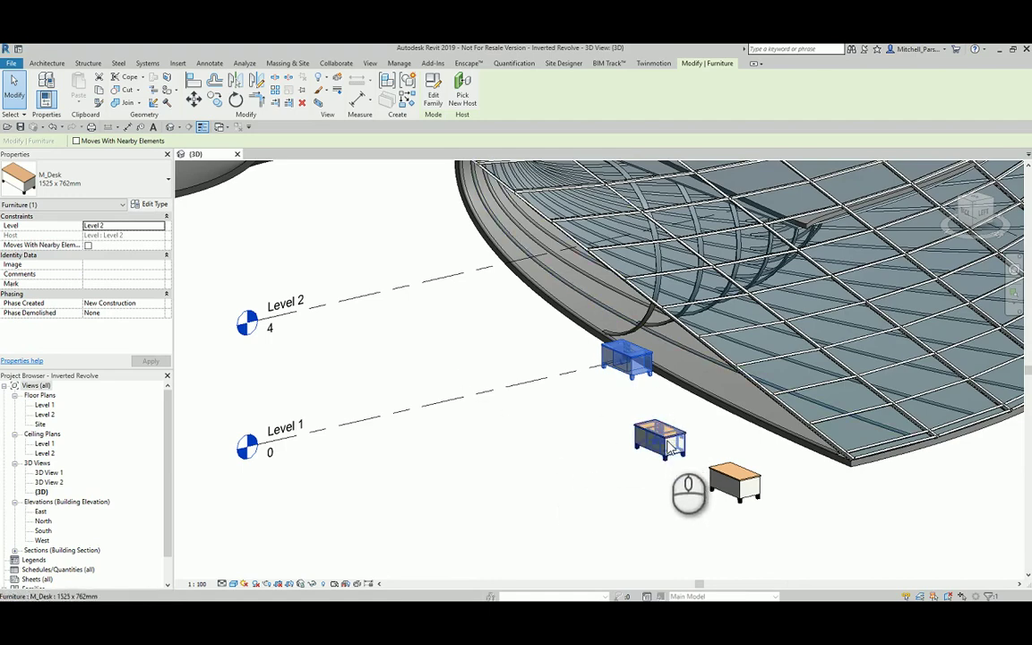
pyautogui.click(666, 434)
pyautogui.press('Delete')
pyautogui.click(724, 478)
pyautogui.press('Delete')
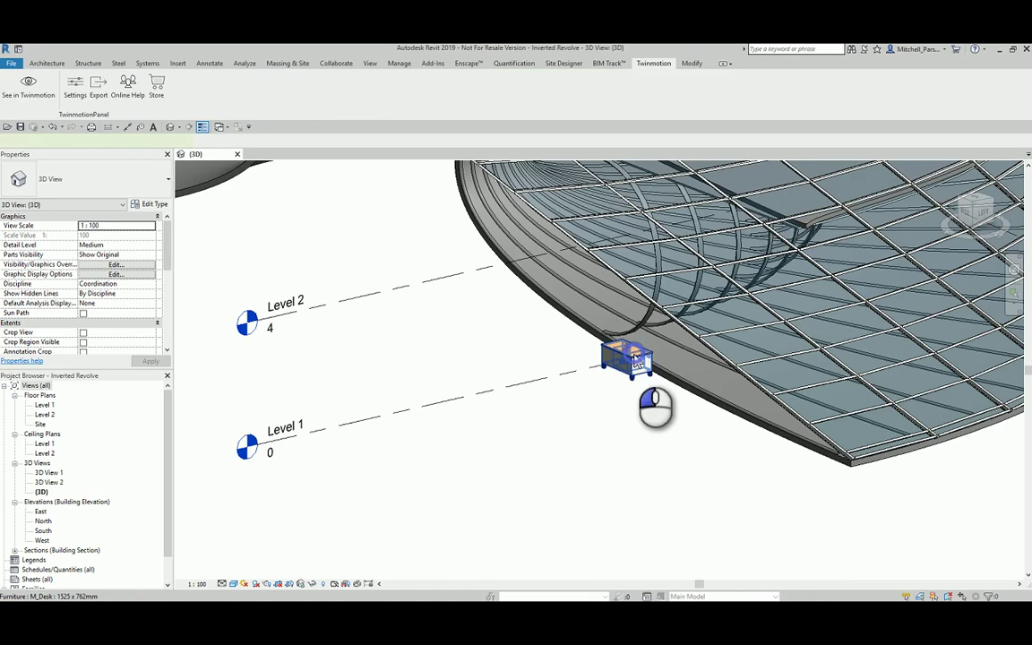
# Step: Move the orange desk down and place a matching desk beside it with Create Similar (CS)
pyautogui.moveTo(635, 359); pyautogui.dragTo(593, 404)
pyautogui.click(639, 465)
pyautogui.scroll(1, 569, 408)
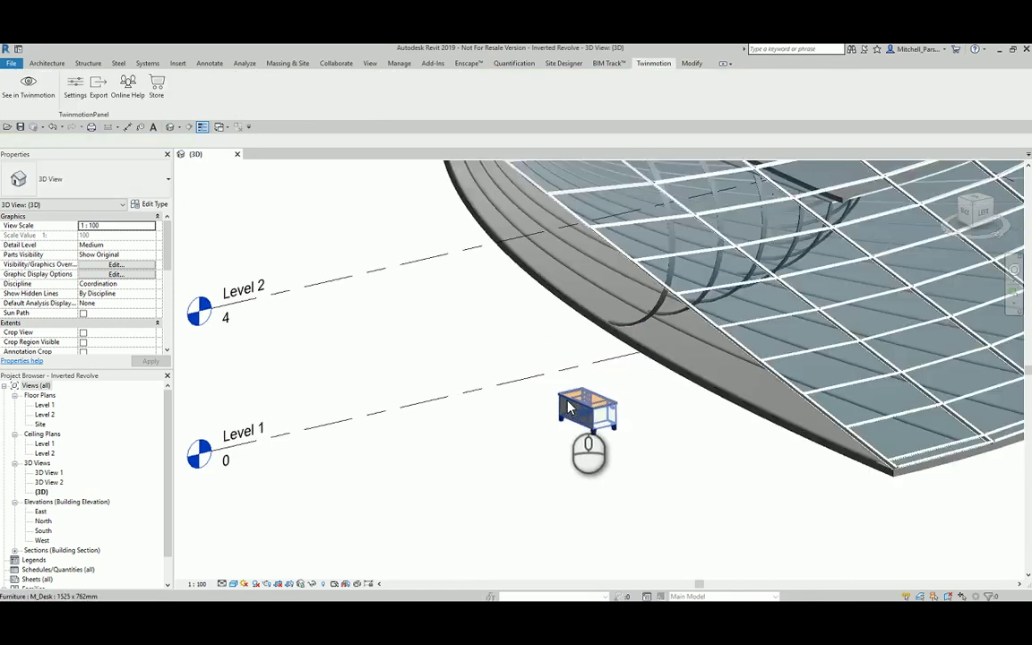
pyautogui.click(591, 418)
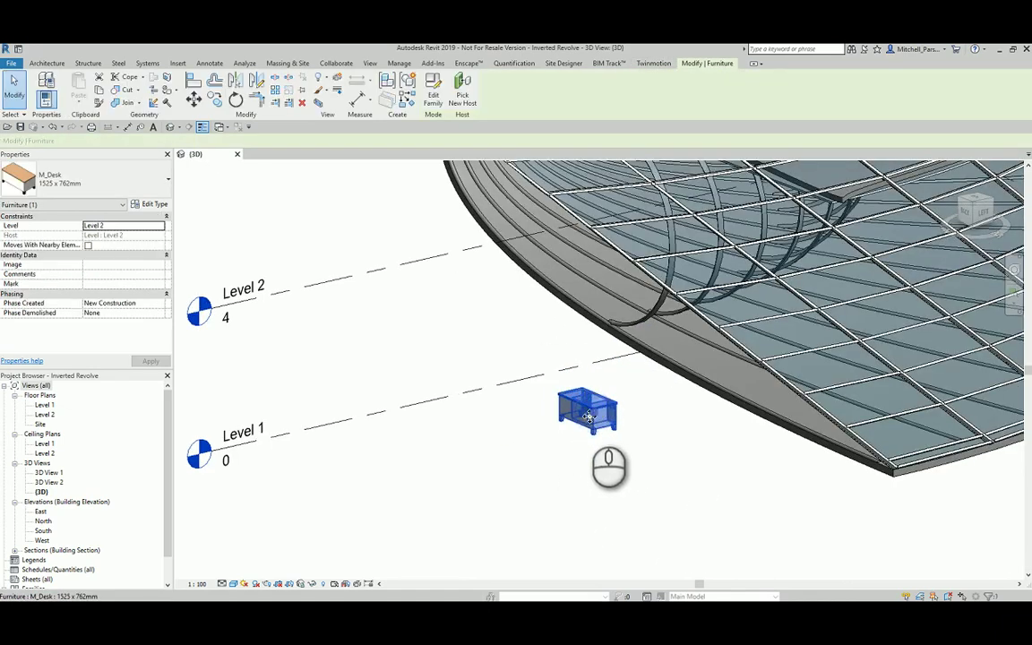
pyautogui.press('c')
pyautogui.press('s')
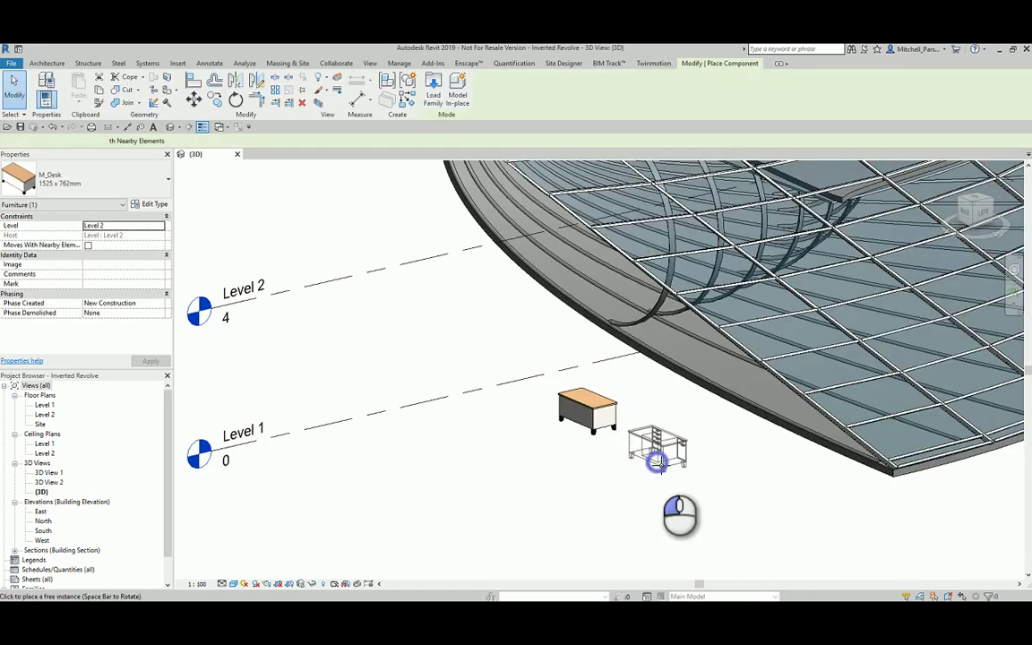
pyautogui.click(654, 456)
pyautogui.press('Escape')
pyautogui.click(662, 452)
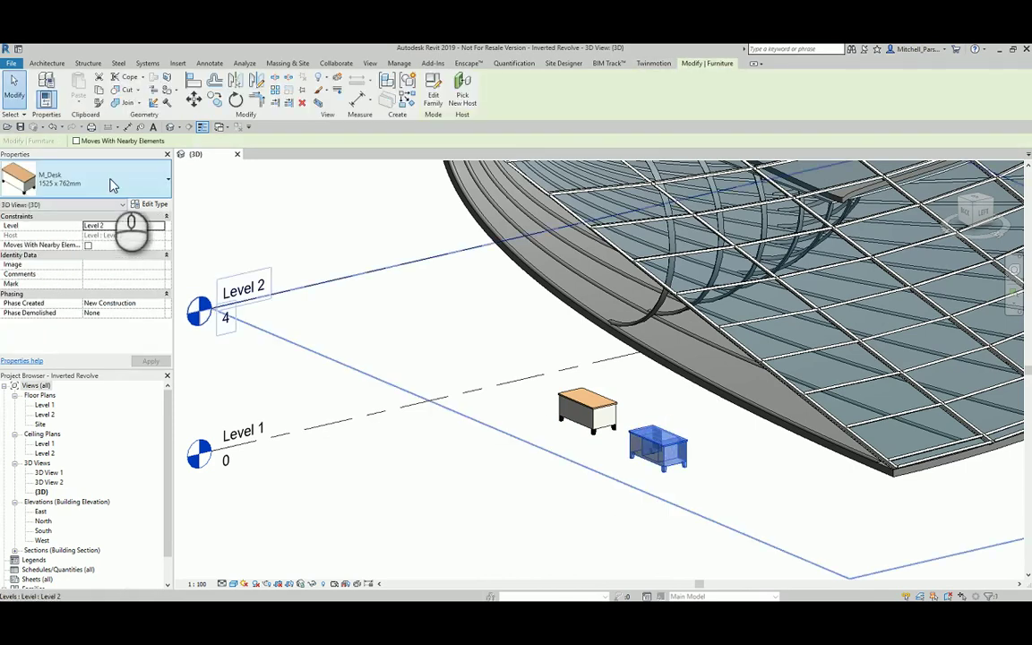
# Step: Duplicate the desk type as 1525 x 762mm 2 with Body, Handle/Leg and Top materials set to By Category
pyautogui.click(154, 204)
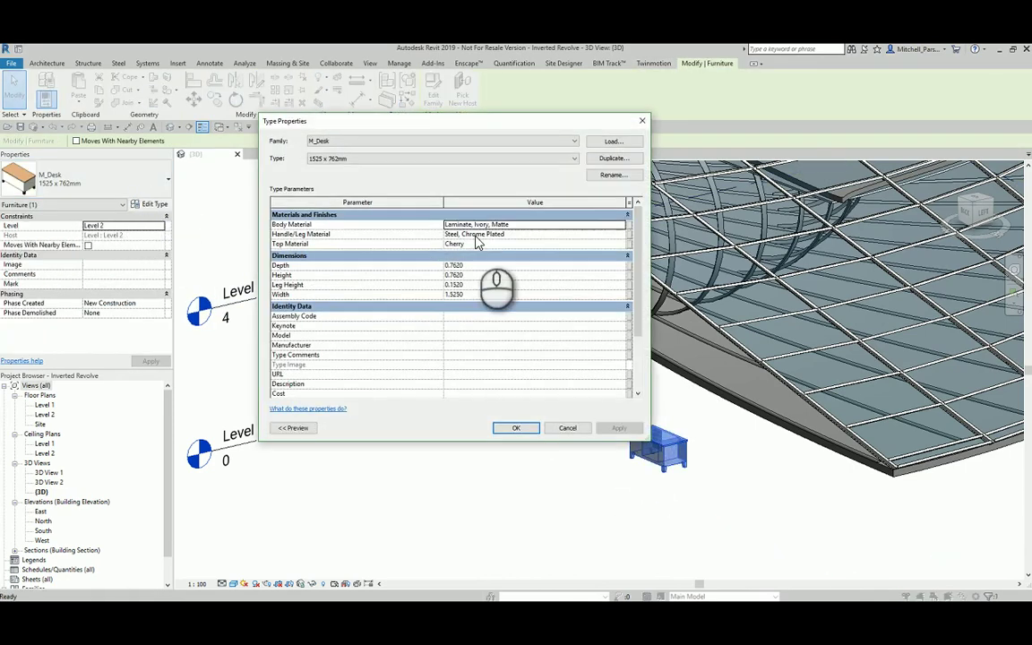
pyautogui.click(614, 160)
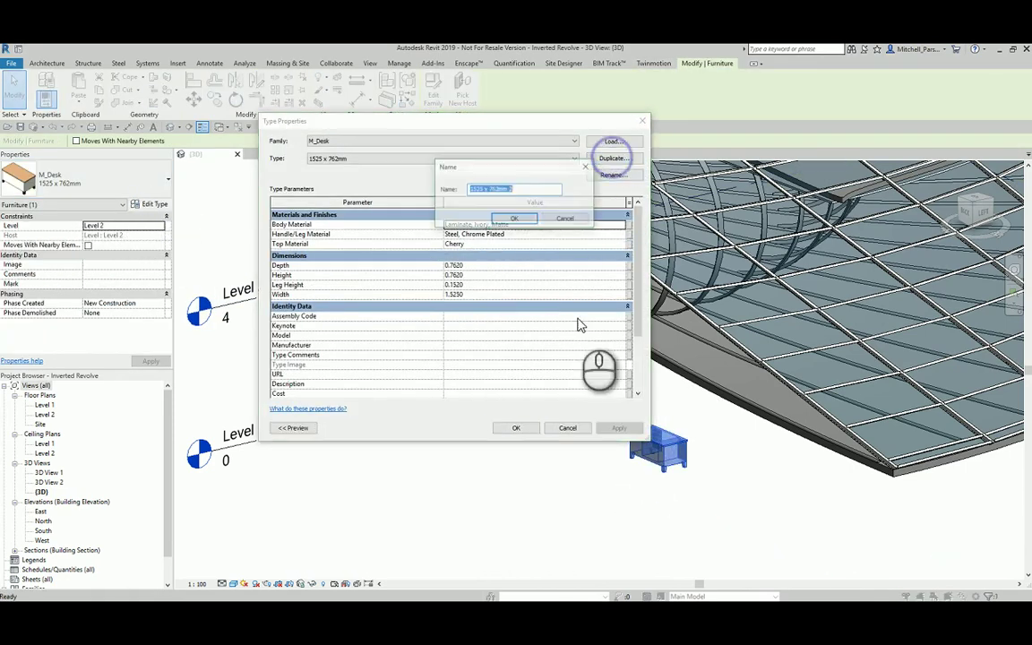
pyautogui.click(516, 220)
pyautogui.click(523, 226)
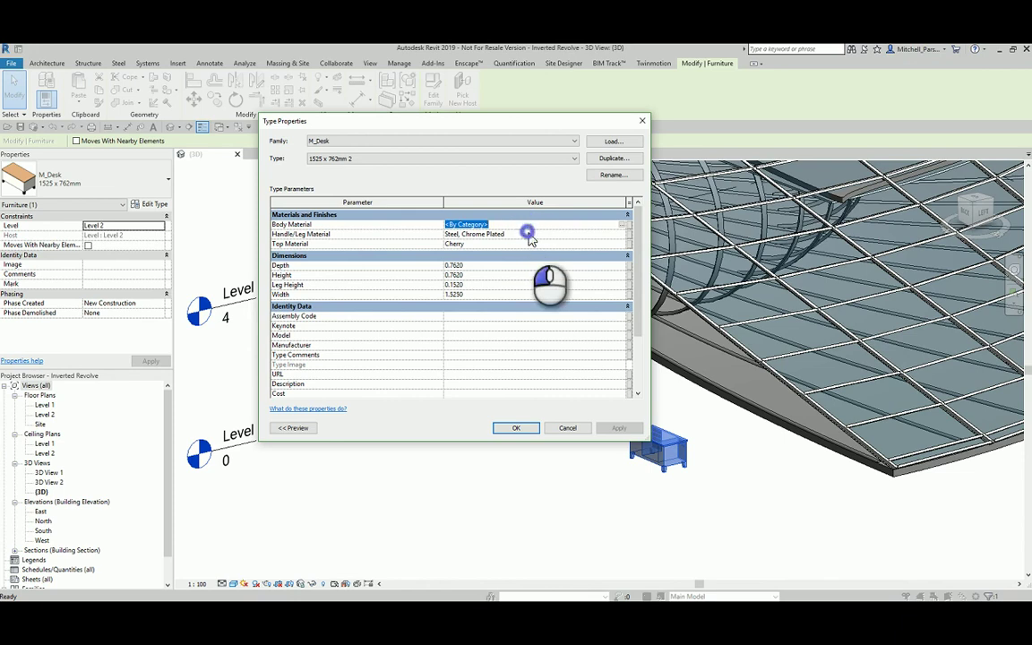
pyautogui.click(528, 233)
pyautogui.write('<By Category>')
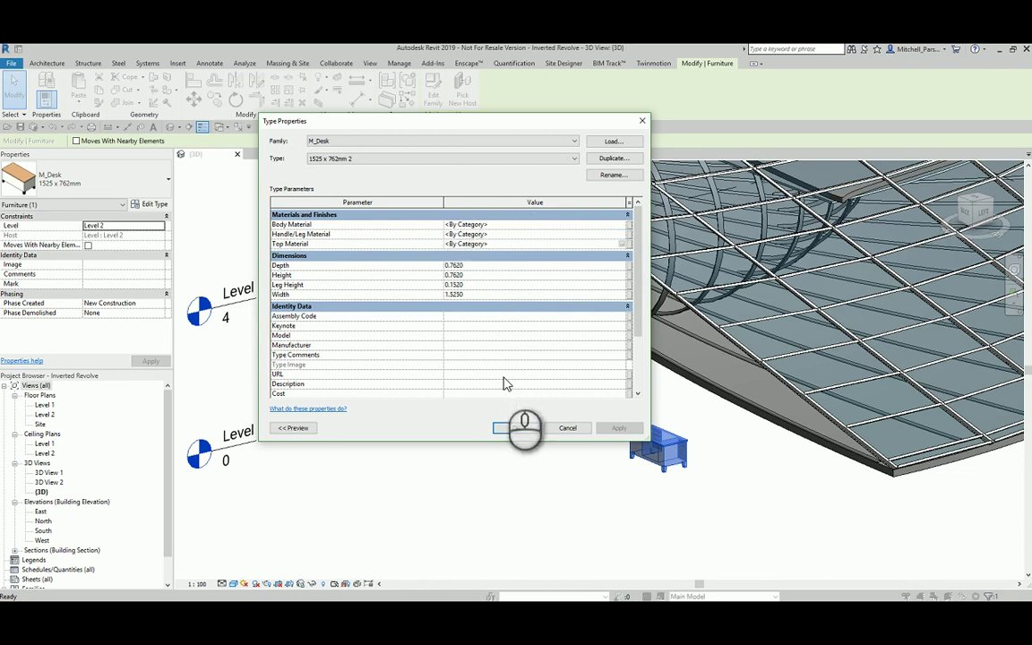
pyautogui.click(516, 427)
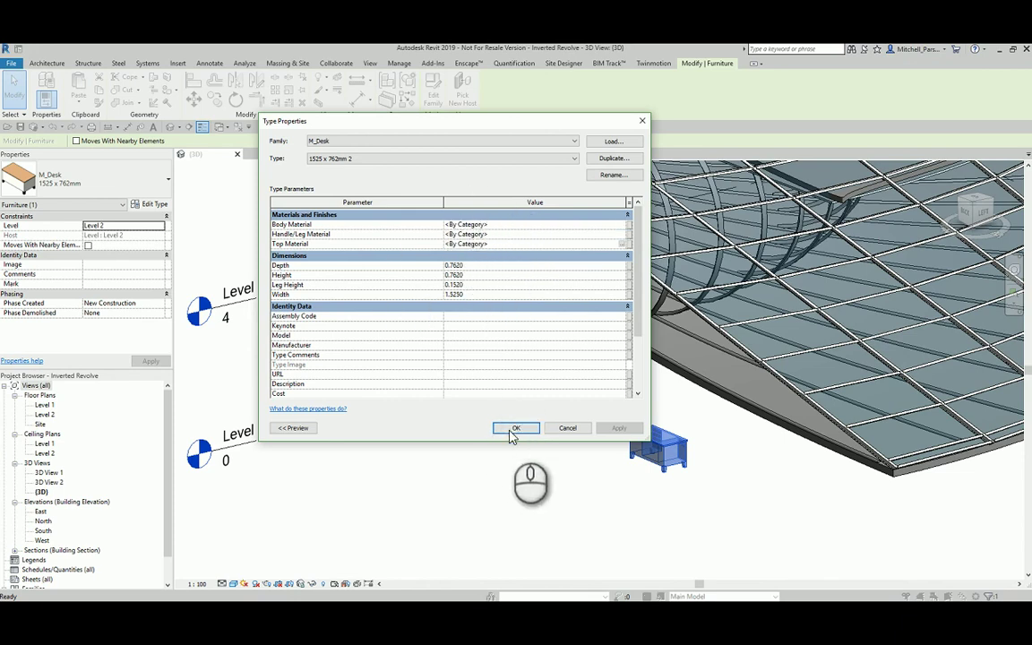
pyautogui.click(594, 500)
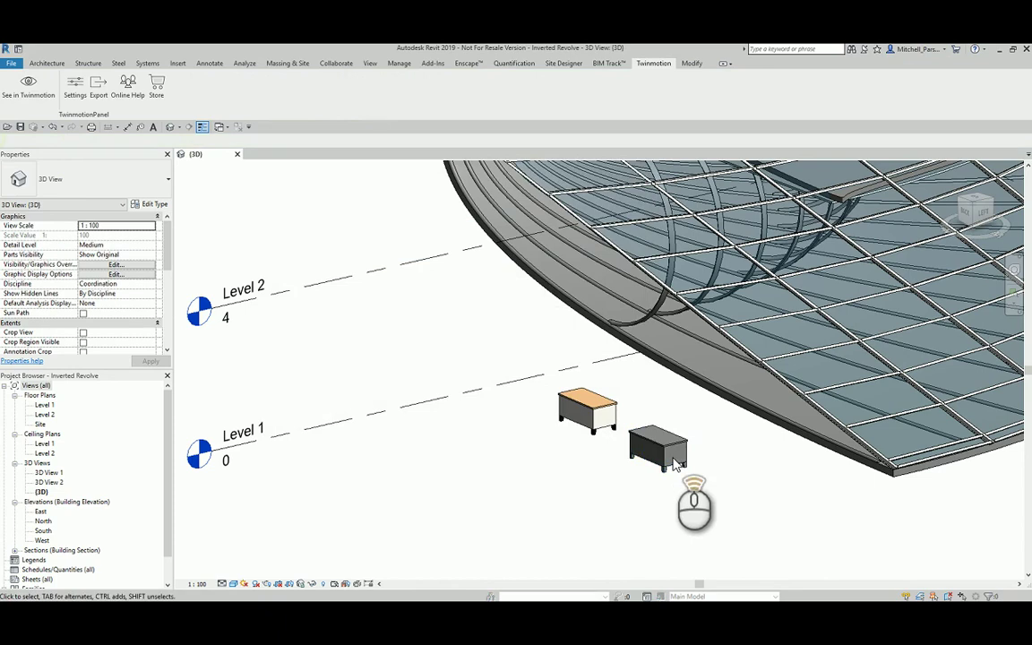
pyautogui.scroll(3, 677, 448)
# Step: Send the updated Revit model with both desks to Twinmotion
pyautogui.click(679, 443)
pyautogui.keyDown('shift'); pyautogui.moveTo(679, 444); pyautogui.dragTo(654, 430, button='middle'); pyautogui.keyUp('shift')
pyautogui.click(25, 87)
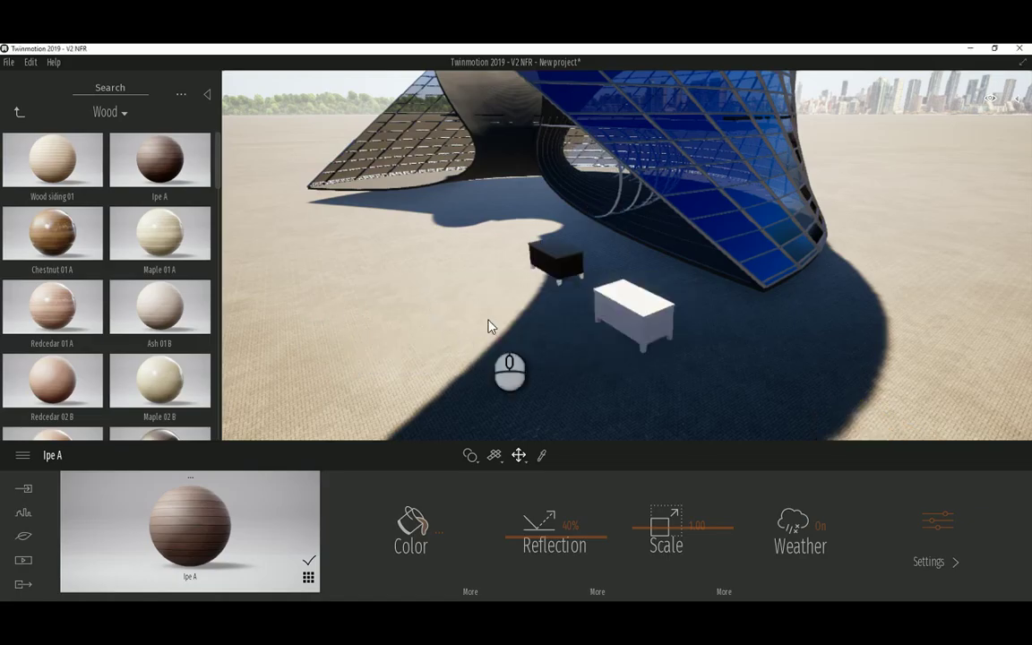
# Step: Apply Chestnut 01A wood from the library to the dark bench
pyautogui.moveTo(537, 259); pyautogui.dragTo(549, 305)
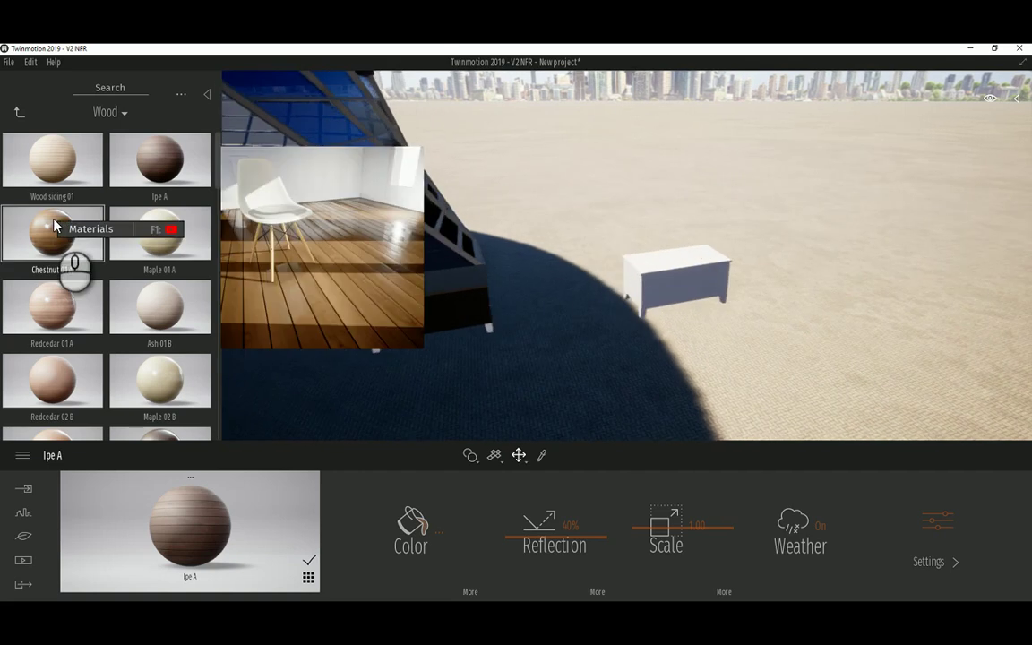
pyautogui.moveTo(61, 237); pyautogui.dragTo(199, 335)
pyautogui.moveTo(392, 352); pyautogui.dragTo(468, 317)
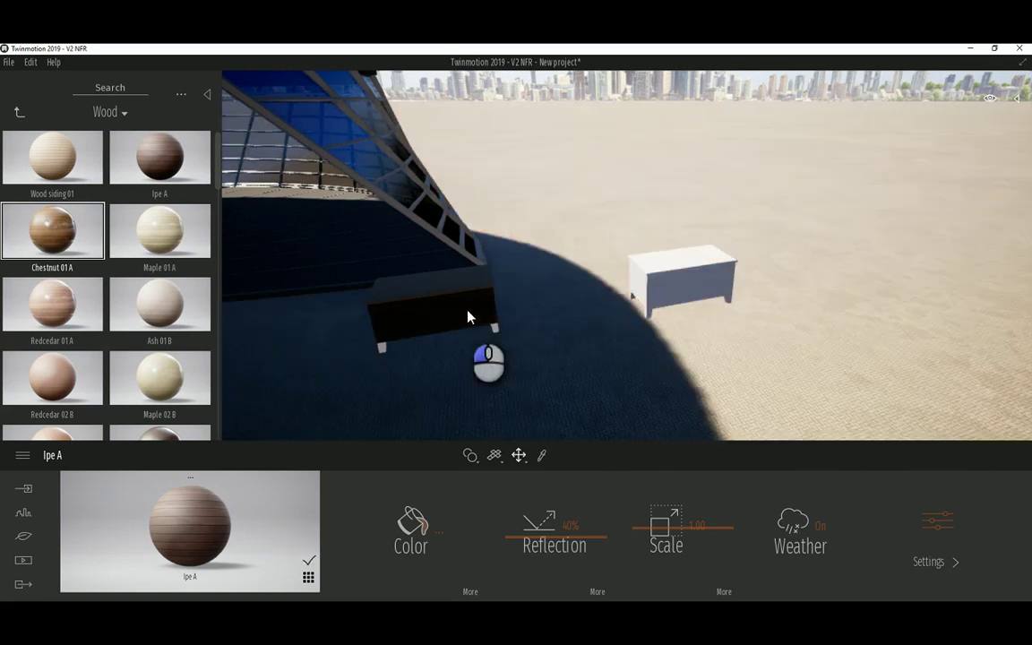
pyautogui.moveTo(505, 251); pyautogui.dragTo(580, 239, button='right')
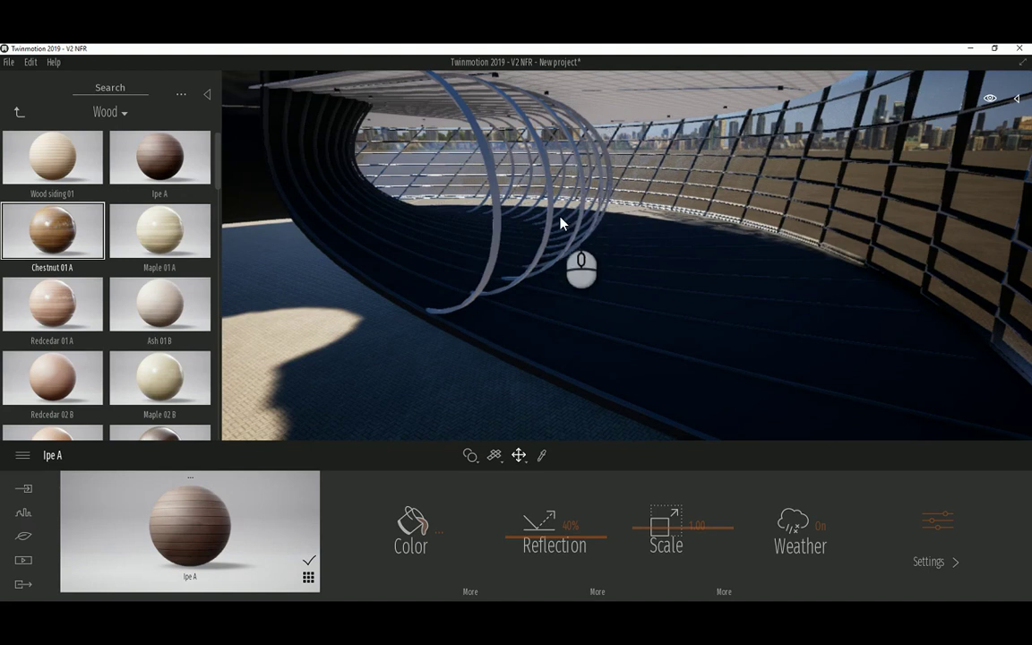
# Step: Try Ipe A wood on the rib canopy, undo it, and open the Scenegraph panel
pyautogui.moveTo(560, 223)
pyautogui.mouseDown(button='right')
pyautogui.moveTo(581, 221)
pyautogui.moveTo(558, 237)
pyautogui.mouseUp(button='right')
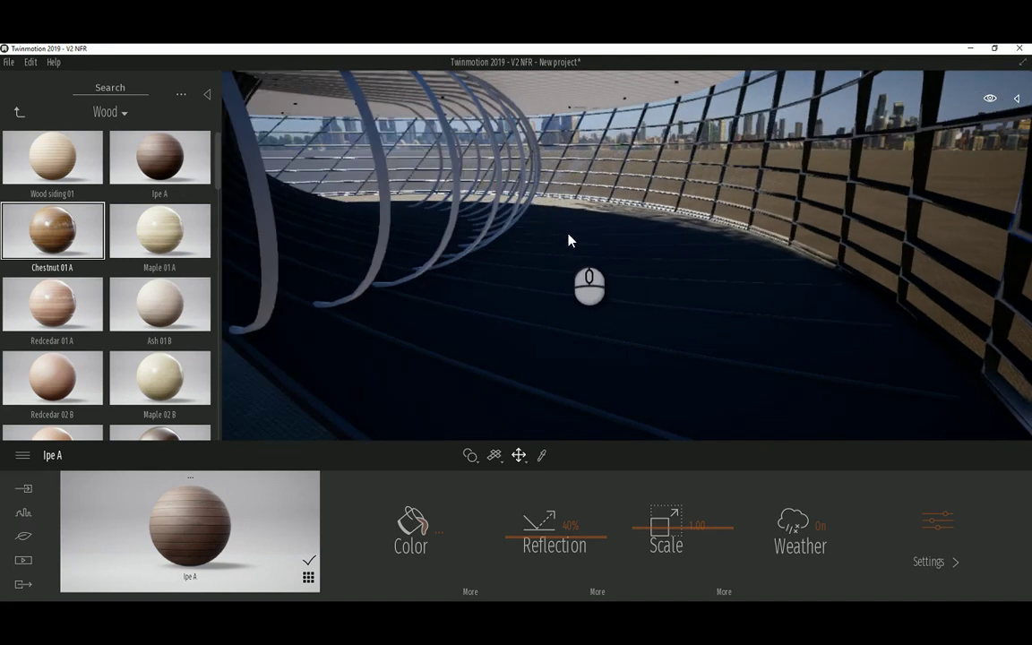
pyautogui.moveTo(566, 235); pyautogui.dragTo(573, 354)
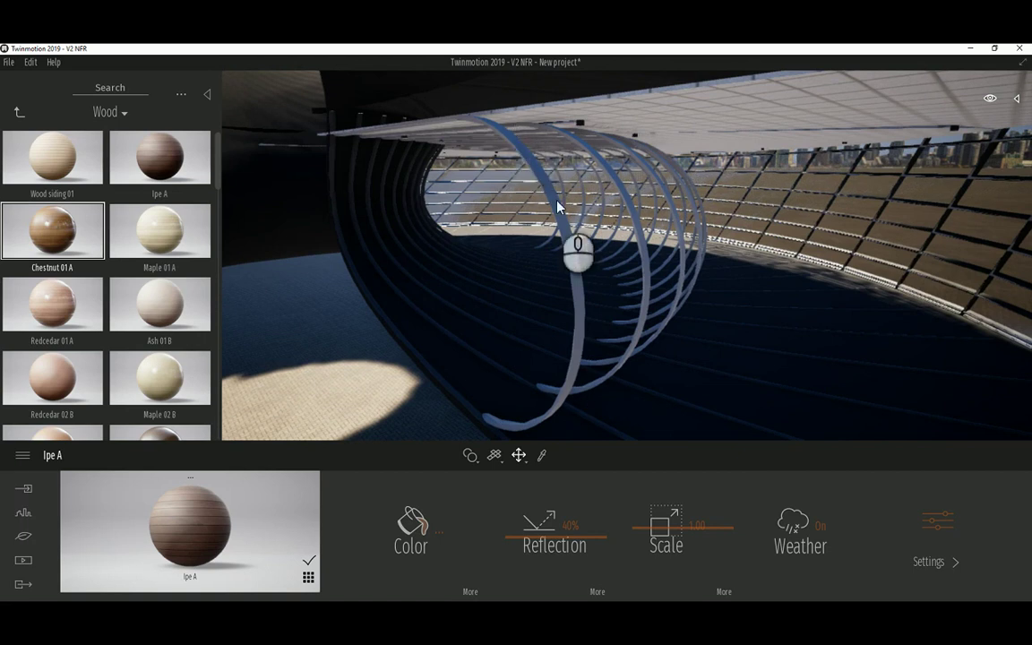
pyautogui.moveTo(576, 362); pyautogui.dragTo(477, 332)
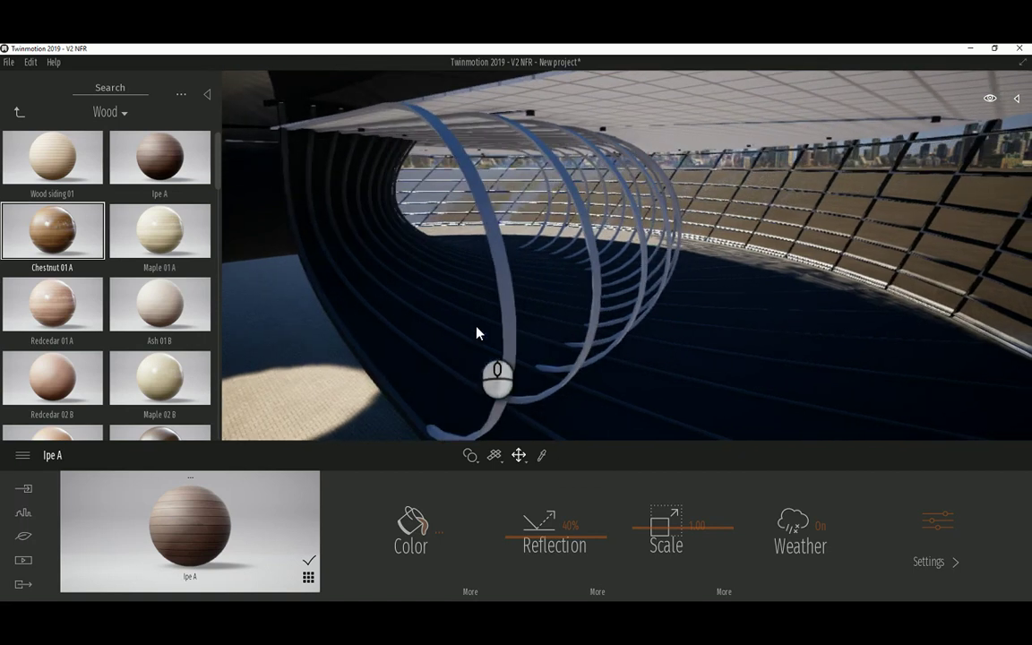
pyautogui.moveTo(636, 299); pyautogui.dragTo(578, 306)
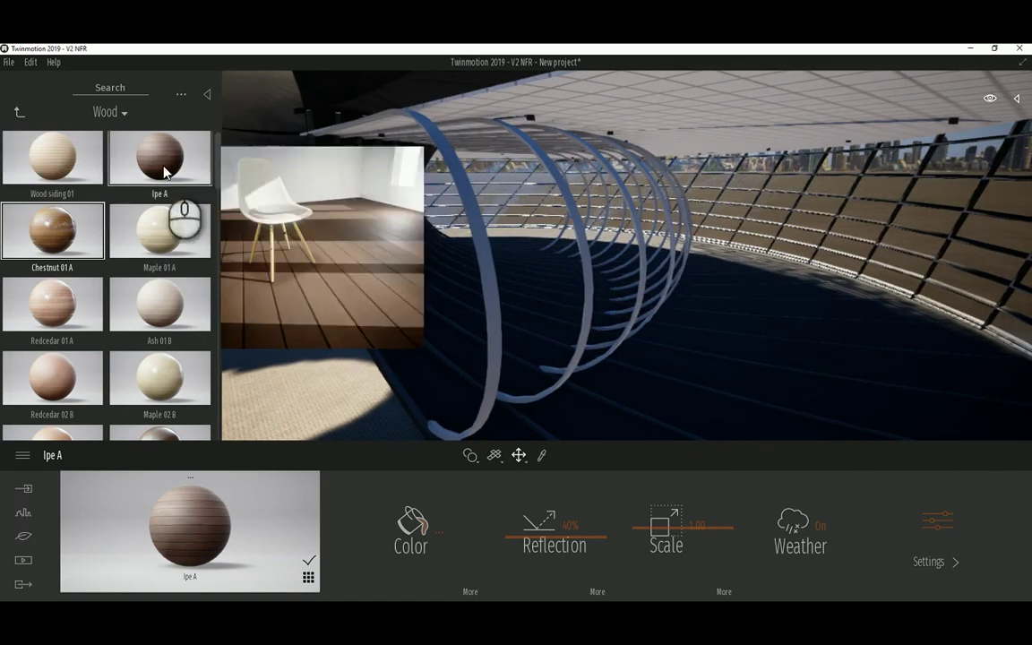
pyautogui.moveTo(156, 148); pyautogui.dragTo(492, 283)
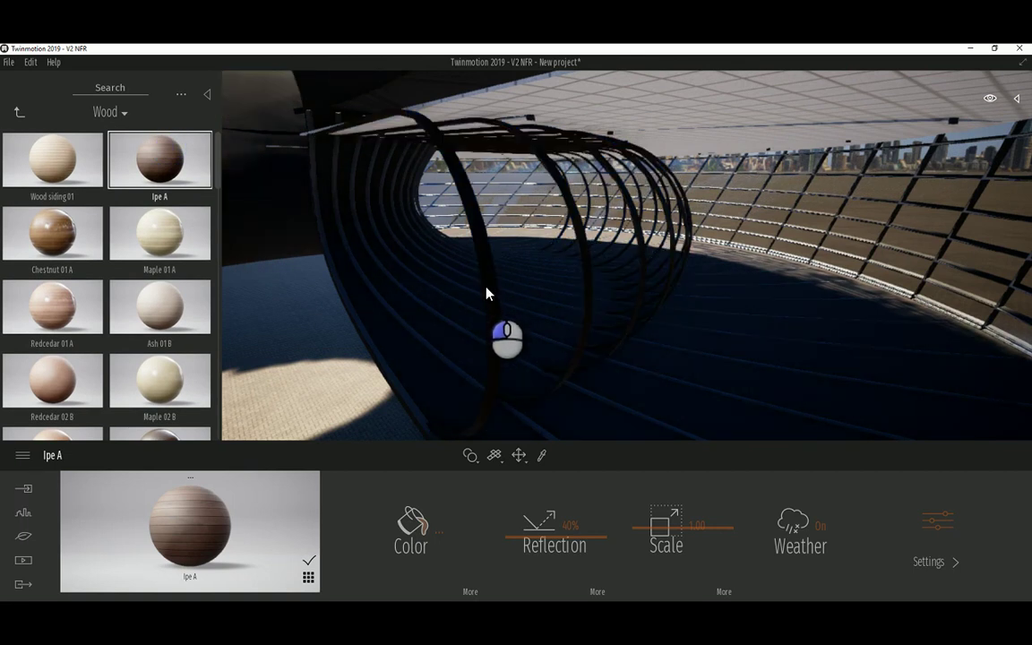
pyautogui.hotkey('ctrl', 'z')
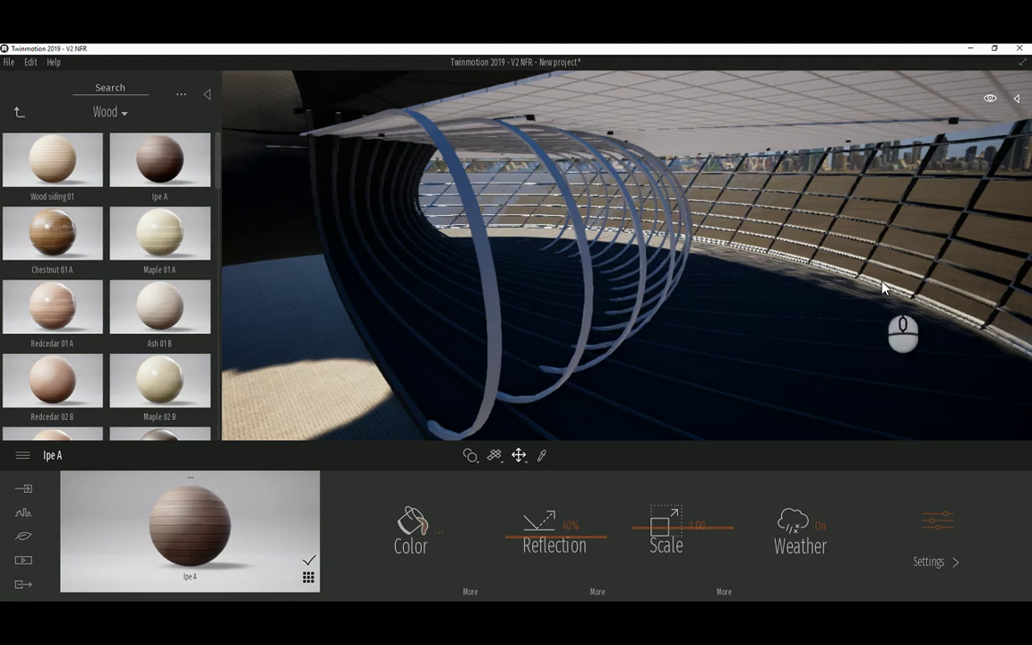
pyautogui.moveTo(713, 293)
pyautogui.mouseDown()
pyautogui.moveTo(684, 286)
pyautogui.moveTo(707, 298)
pyautogui.moveTo(727, 288)
pyautogui.mouseUp()
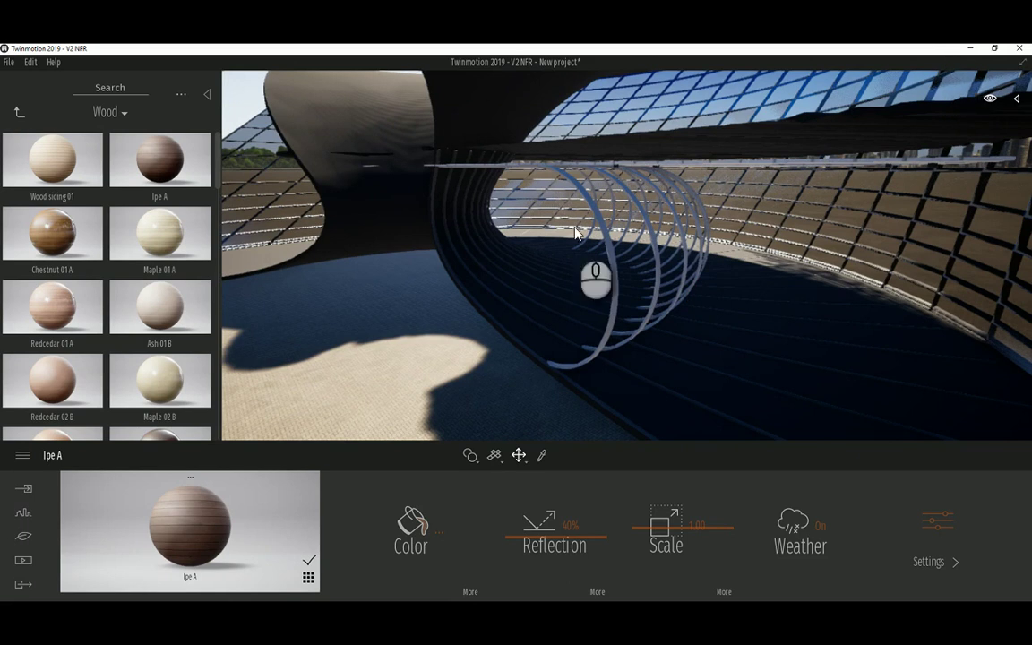
pyautogui.click(1016, 98)
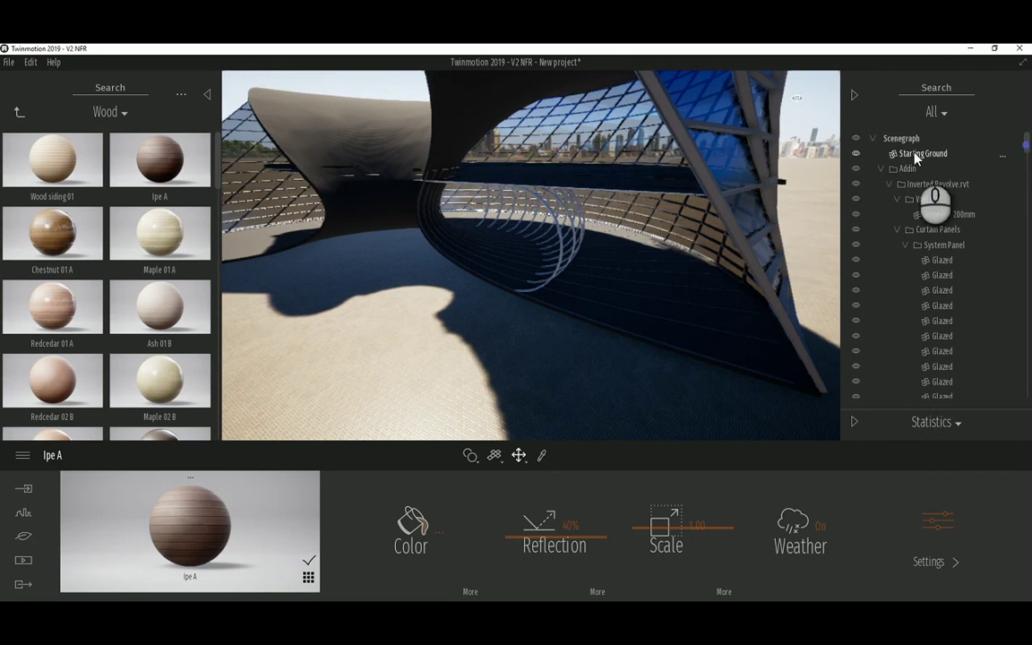
# Step: Pick an option for Inverted Revolve.rvt in the Scenegraph, switch to Import, and reframe the pavilion
pyautogui.rightClick(905, 185)
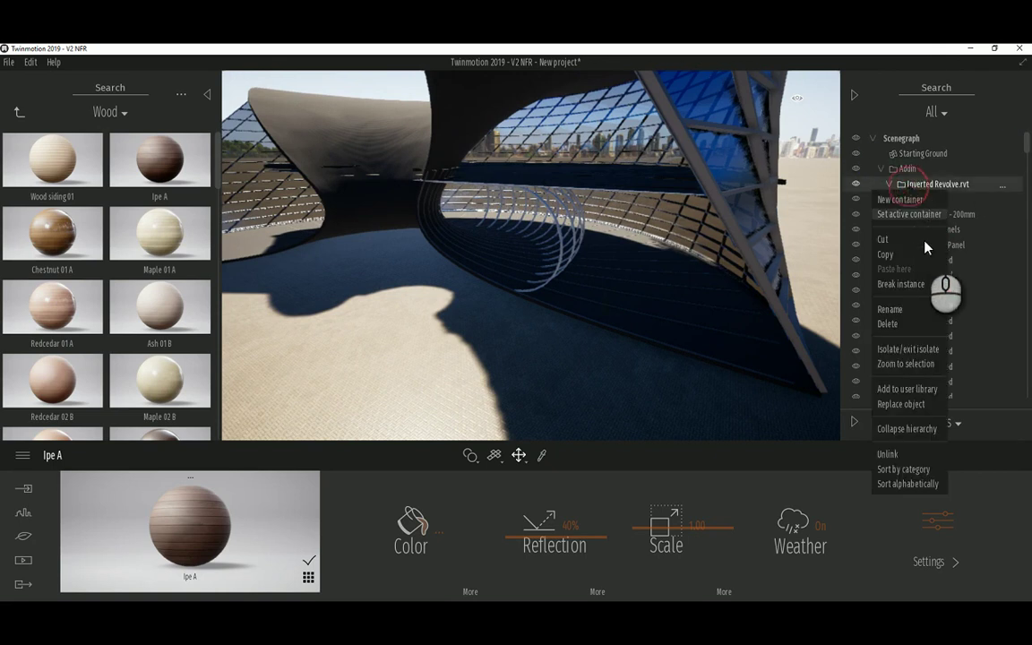
pyautogui.click(887, 335)
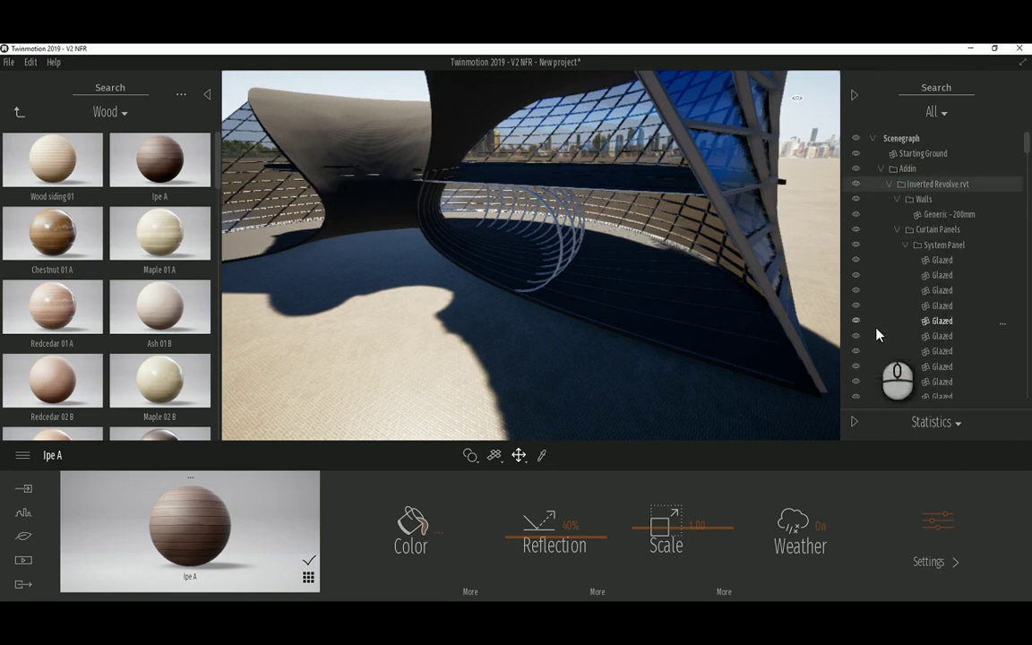
pyautogui.click(23, 488)
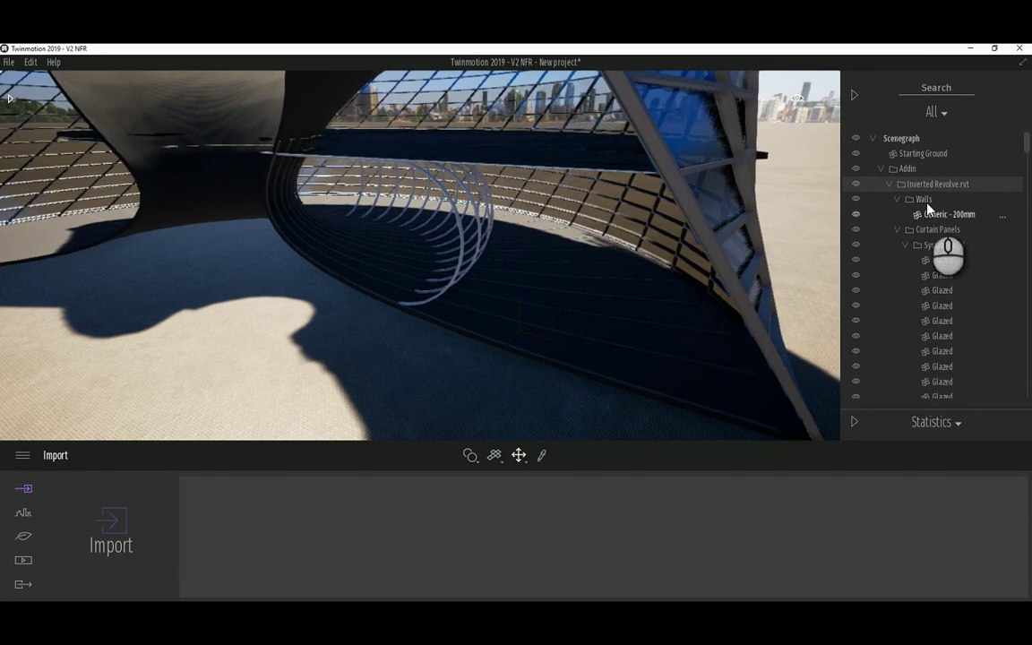
pyautogui.doubleClick(930, 186)
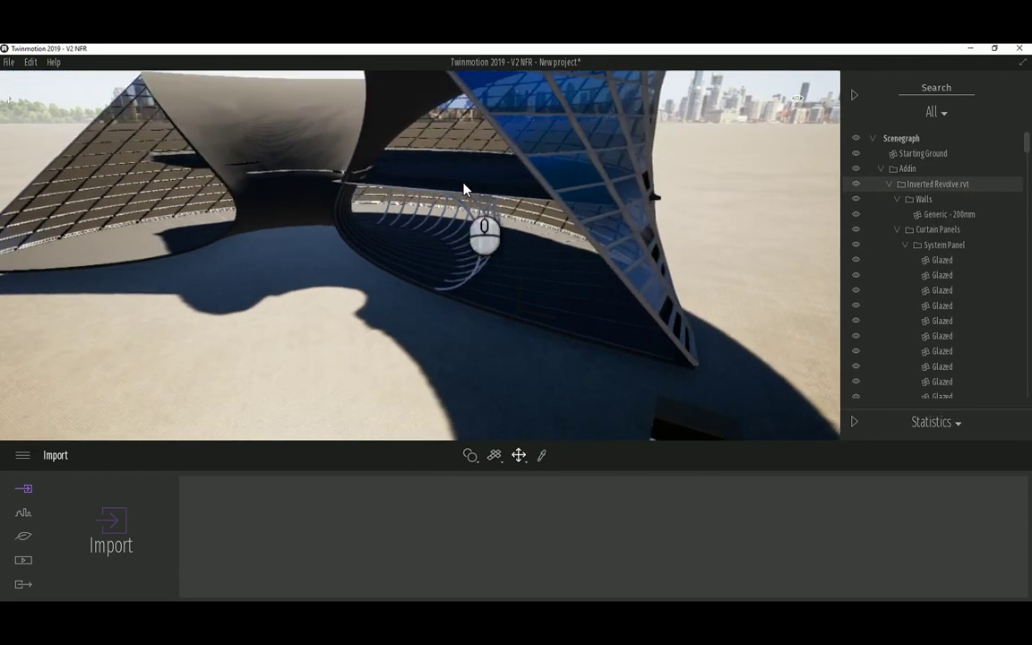
pyautogui.click(507, 290)
pyautogui.moveTo(508, 290); pyautogui.dragTo(373, 296, button='right')
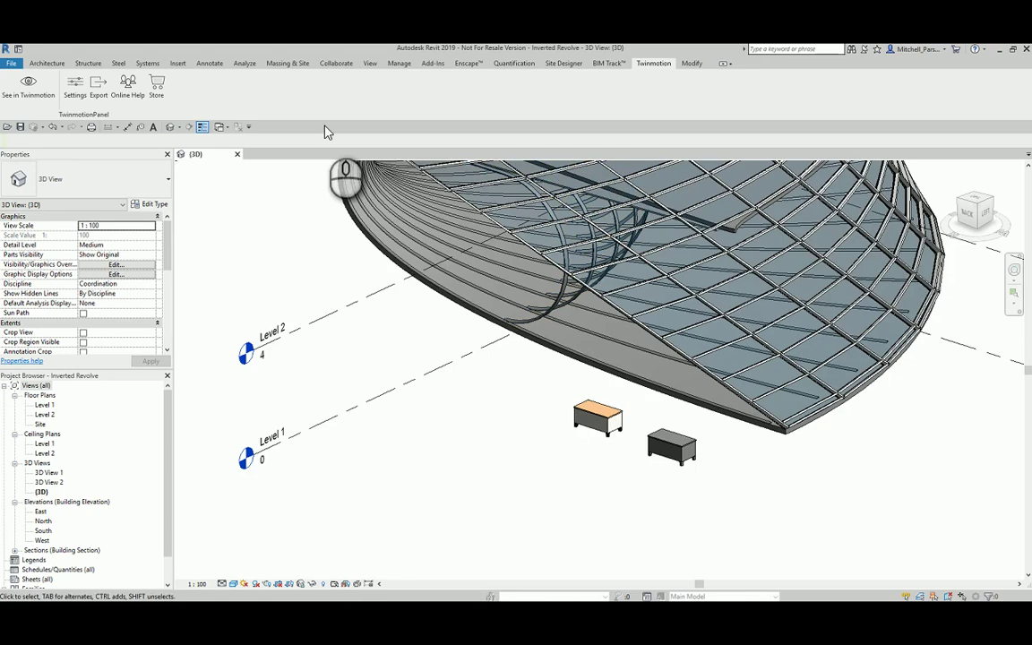
# Step: Export the visible pavilion model for Twinmotion with Integrated textures
pyautogui.keyDown('shift'); pyautogui.moveTo(396, 282); pyautogui.dragTo(448, 397, button='middle'); pyautogui.keyUp('shift')
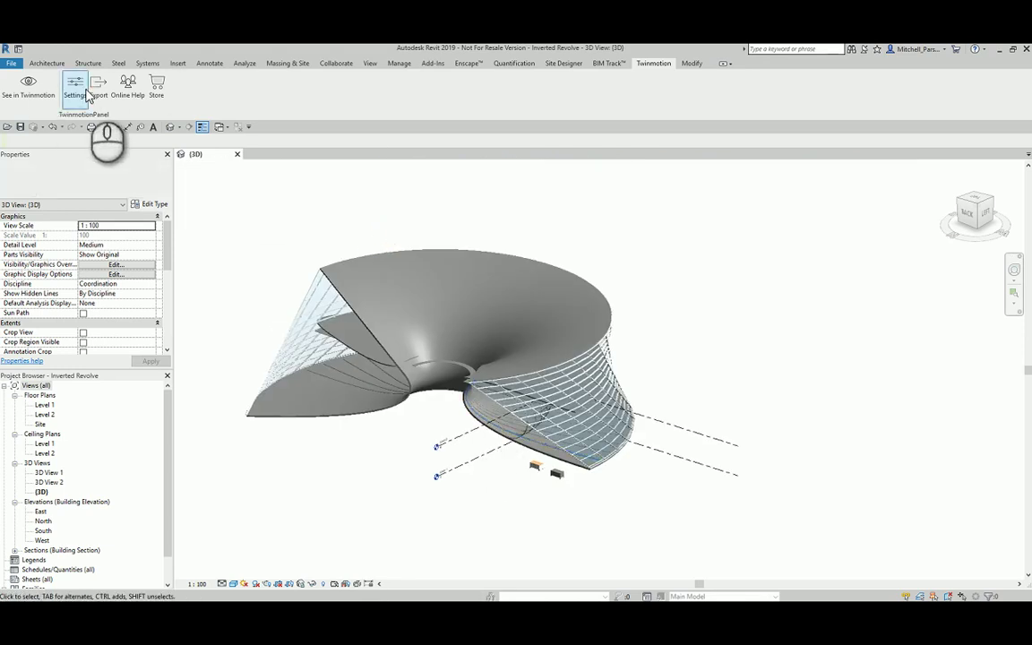
pyautogui.click(97, 94)
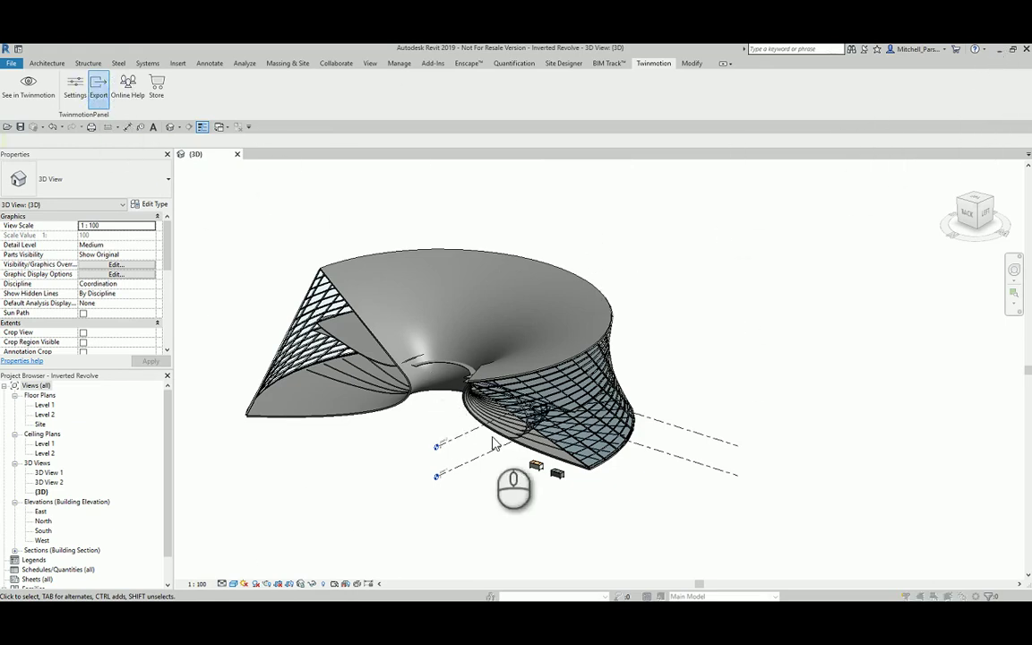
pyautogui.moveTo(202, 177); pyautogui.dragTo(247, 108)
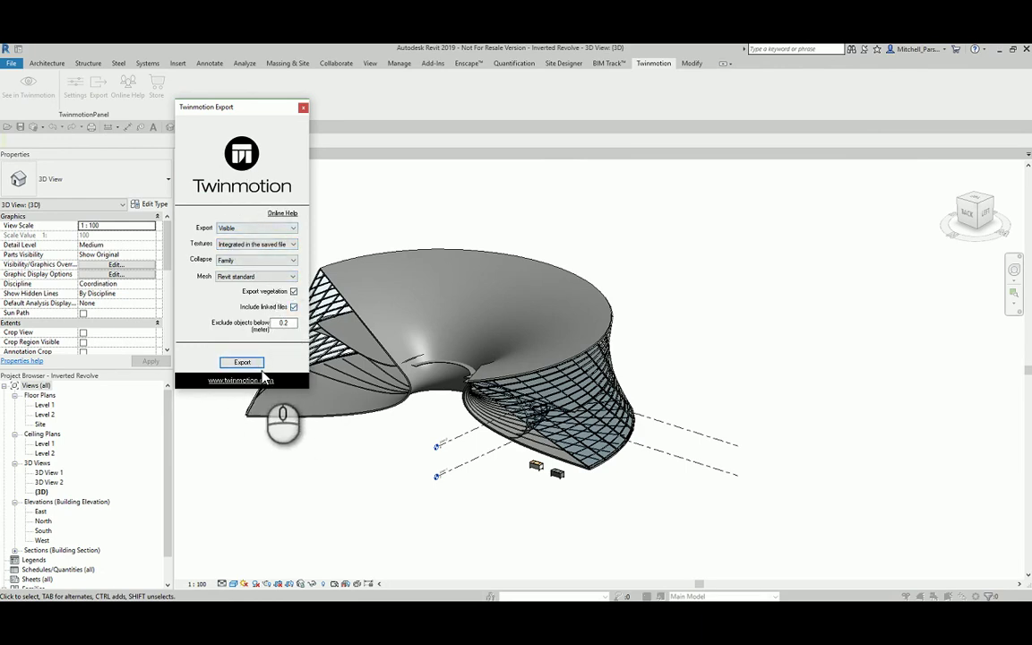
pyautogui.click(304, 107)
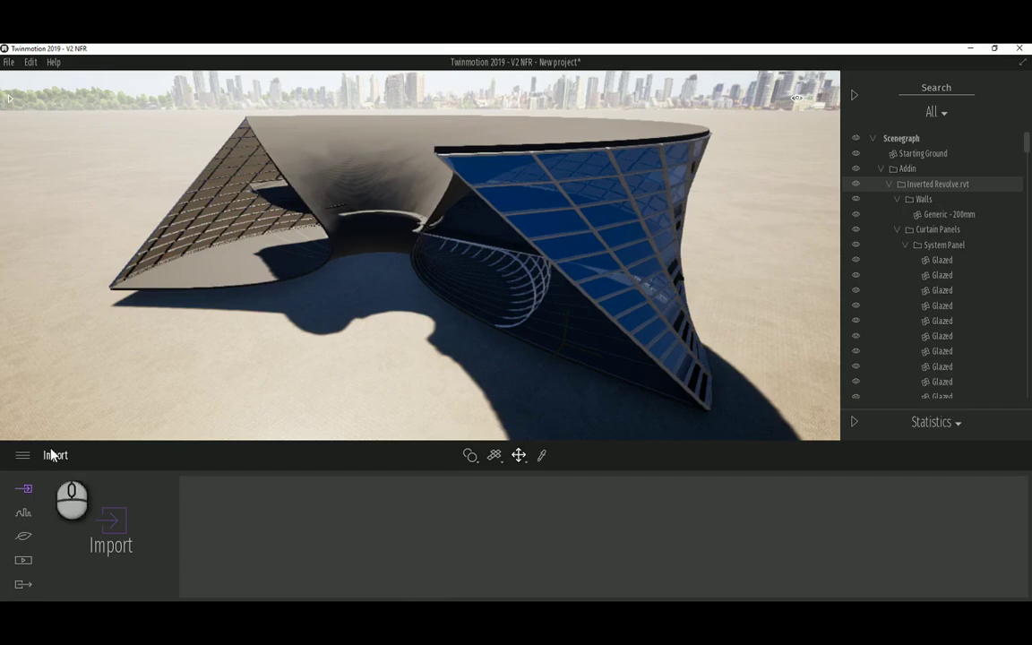
# Step: Import Inverted Revolve.fbx from the Desktop into the Twinmotion scene
pyautogui.click(112, 529)
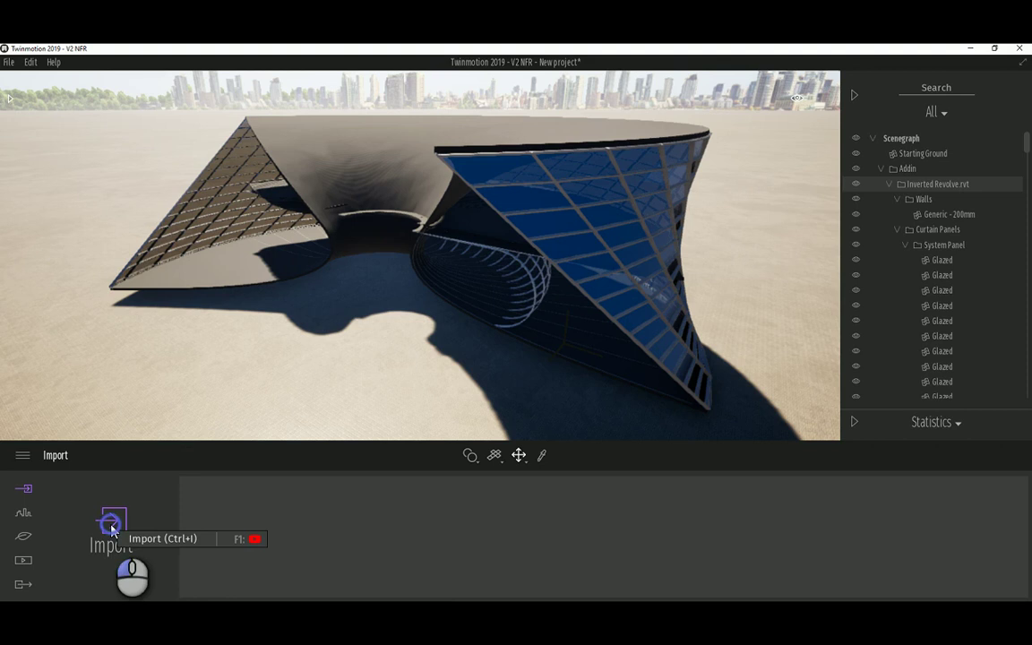
pyautogui.click(520, 307)
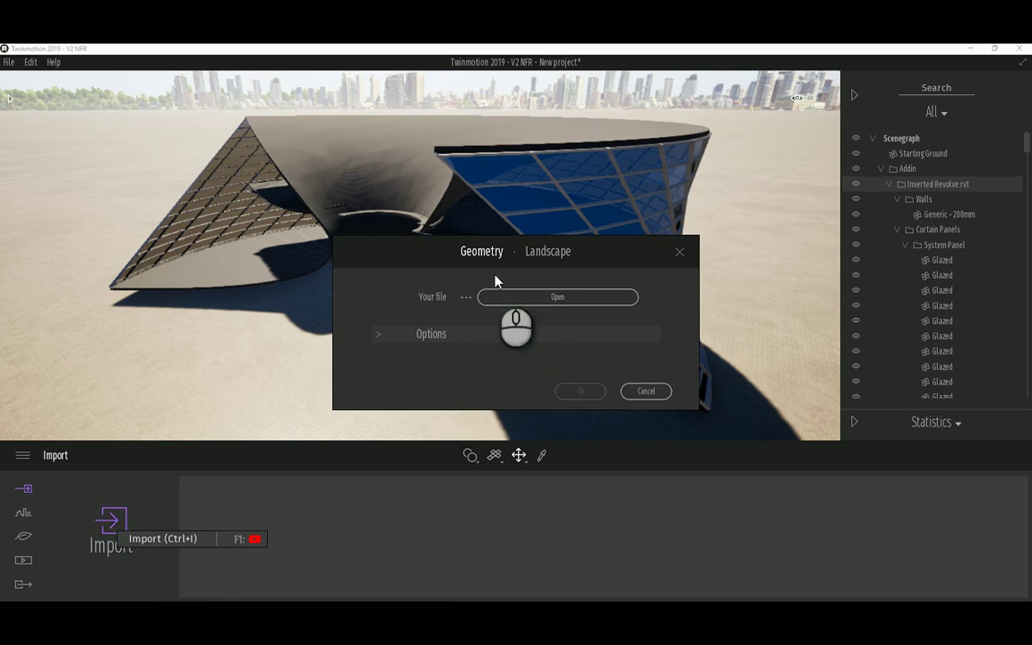
pyautogui.click(45, 157)
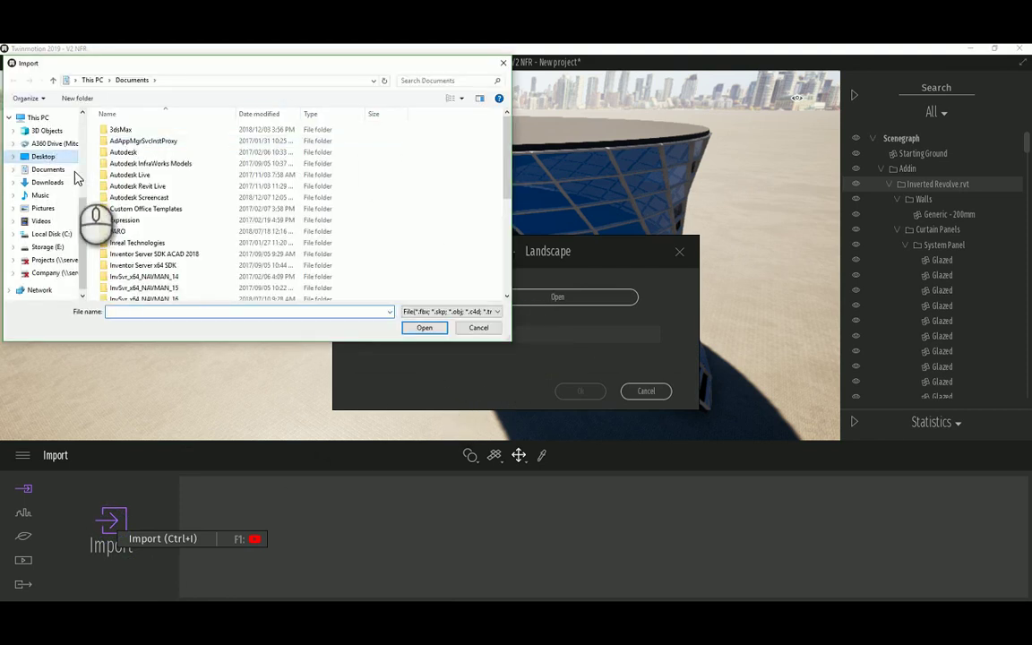
pyautogui.click(482, 153)
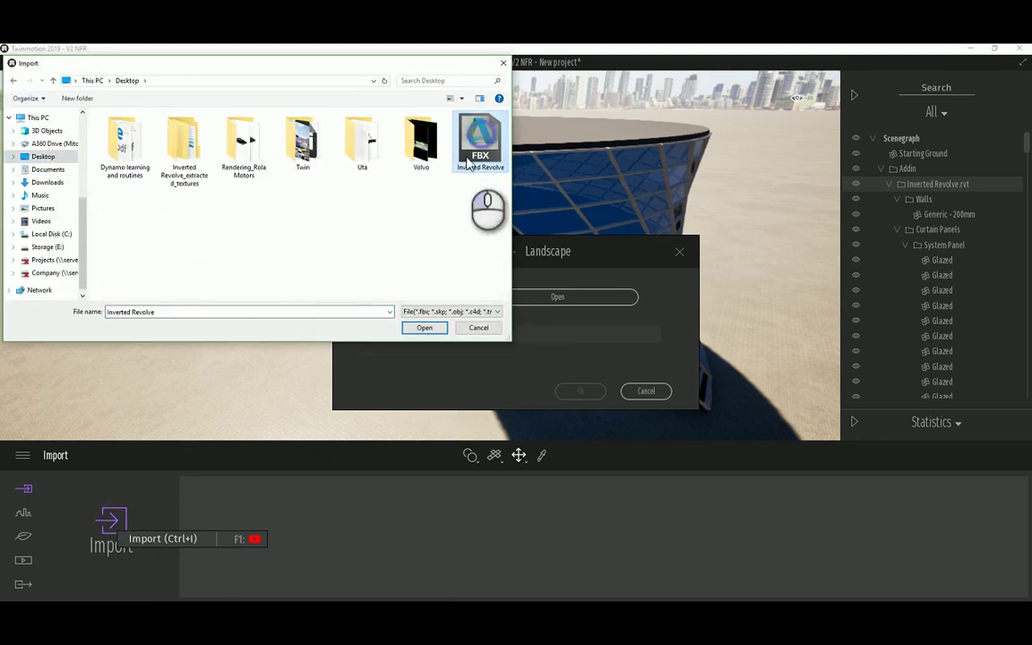
pyautogui.click(425, 327)
pyautogui.click(581, 392)
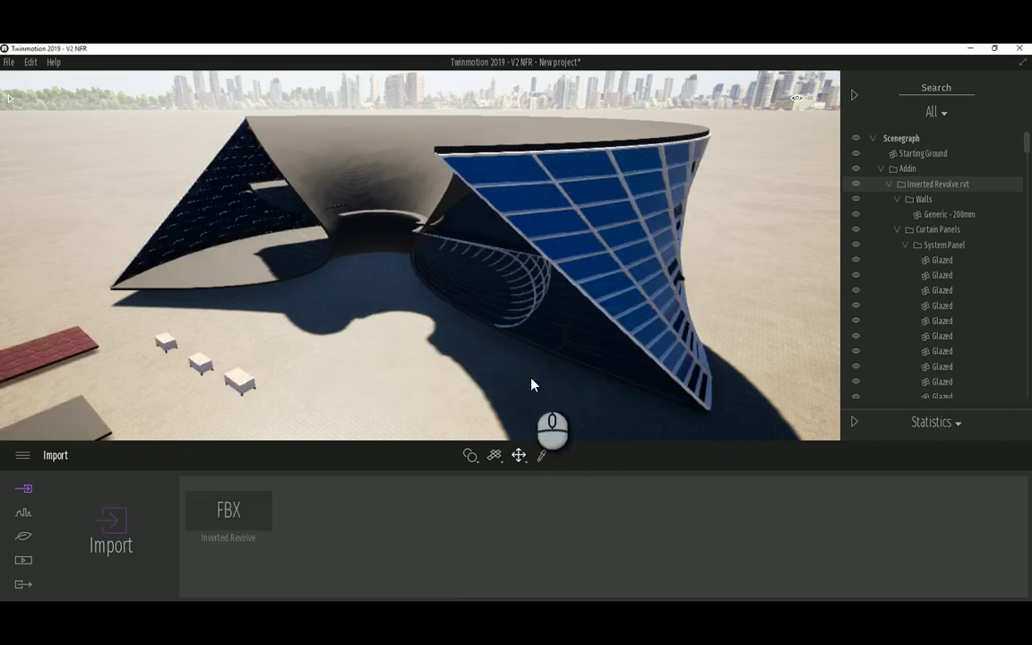
# Step: Move the imported FBX right of the linked pavilion, then delete it
pyautogui.scroll(-5, 504, 352)
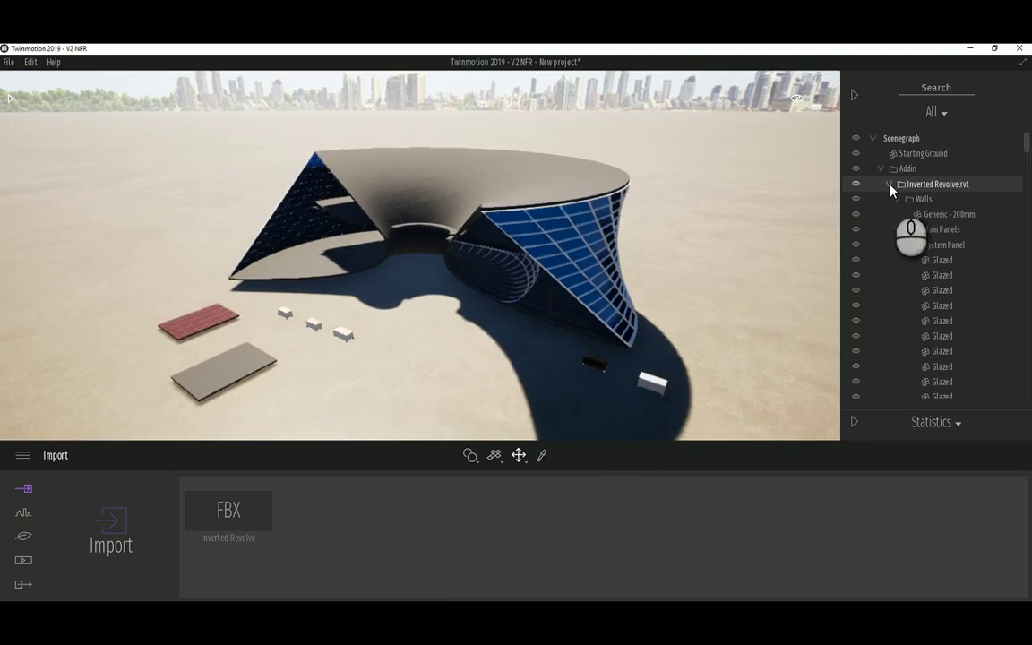
pyautogui.click(889, 186)
pyautogui.click(912, 231)
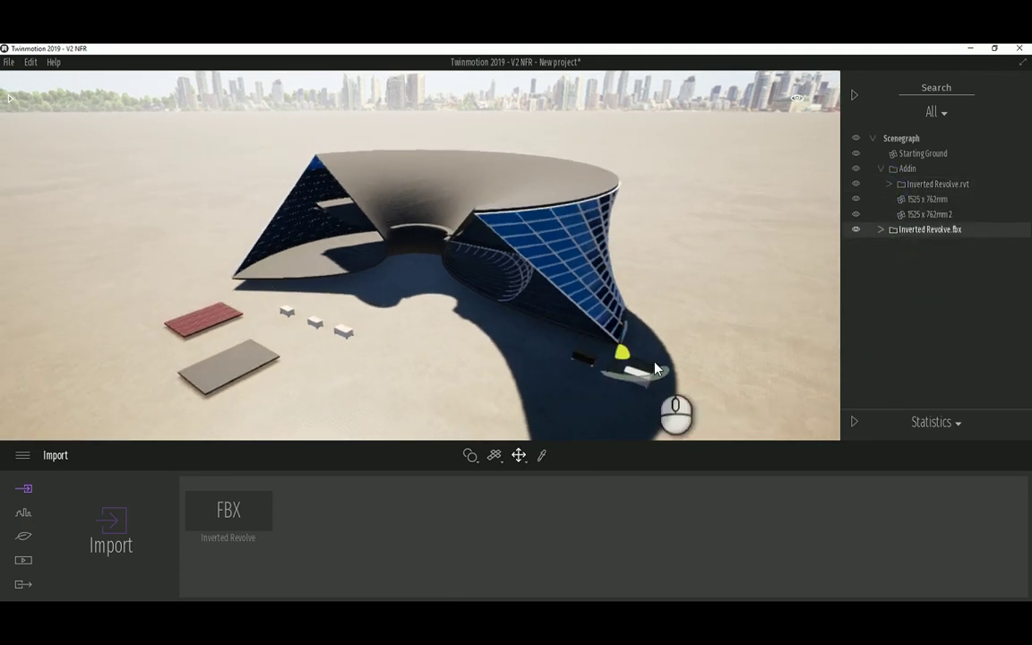
pyautogui.moveTo(657, 369); pyautogui.dragTo(857, 318)
pyautogui.moveTo(659, 310); pyautogui.dragTo(775, 315, button='right')
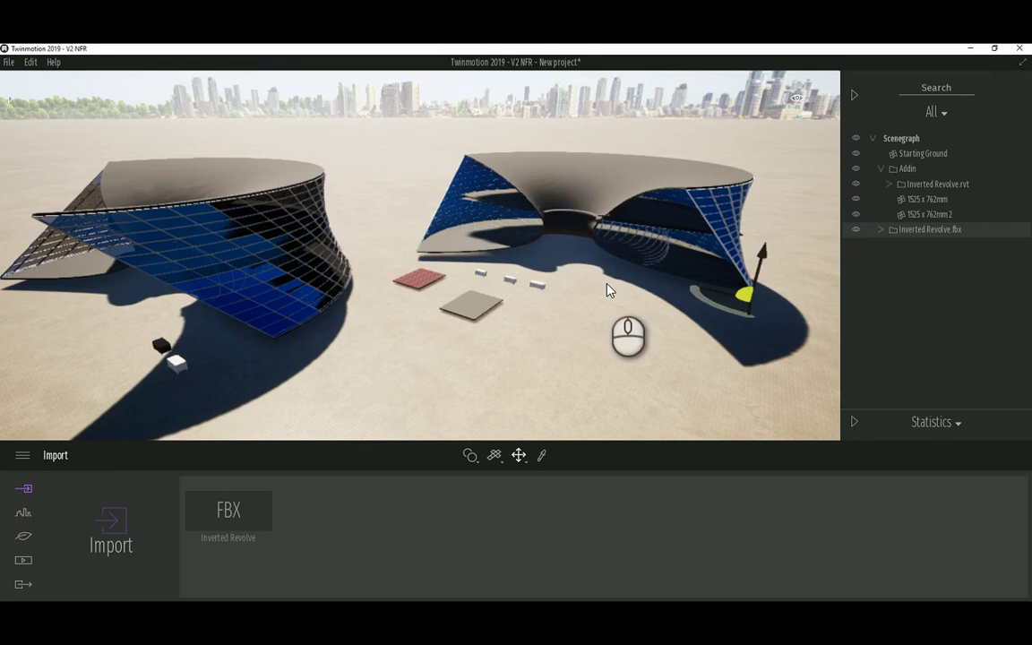
pyautogui.press('Delete')
pyautogui.moveTo(569, 277); pyautogui.dragTo(528, 518)
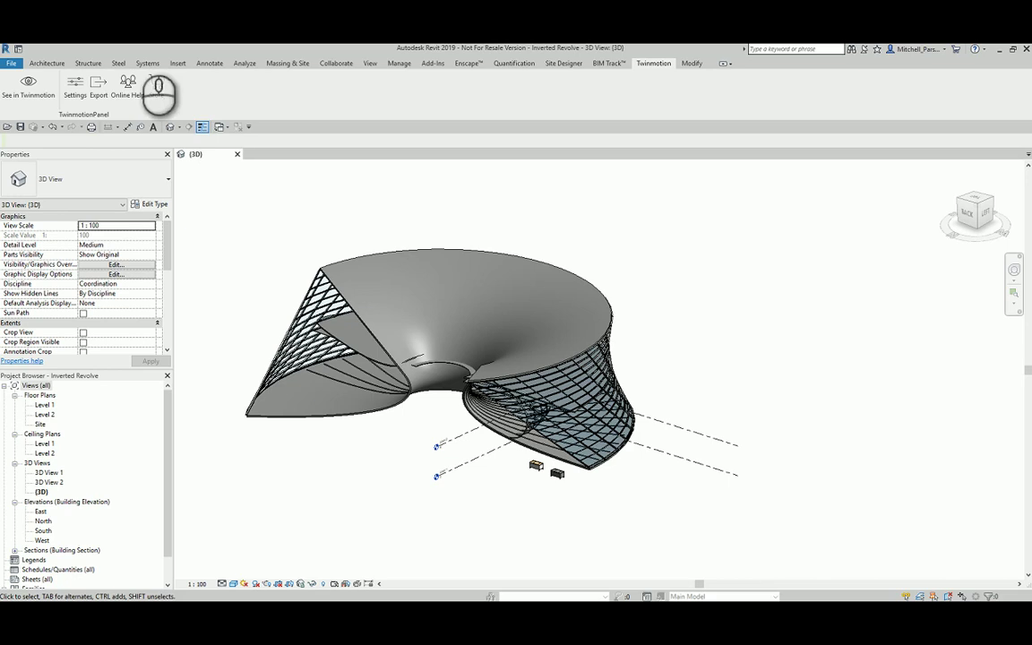
# Step: Sync the pavilion to Twinmotion and orbit Revit's view to the pavilion underside
pyautogui.click(32, 90)
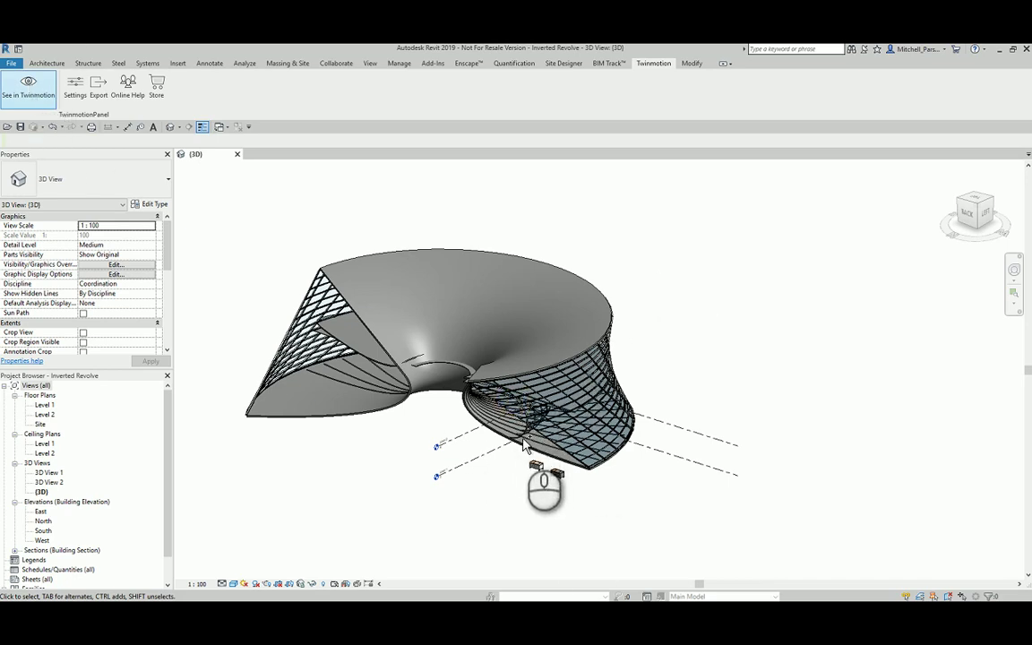
pyautogui.scroll(2, 519, 430)
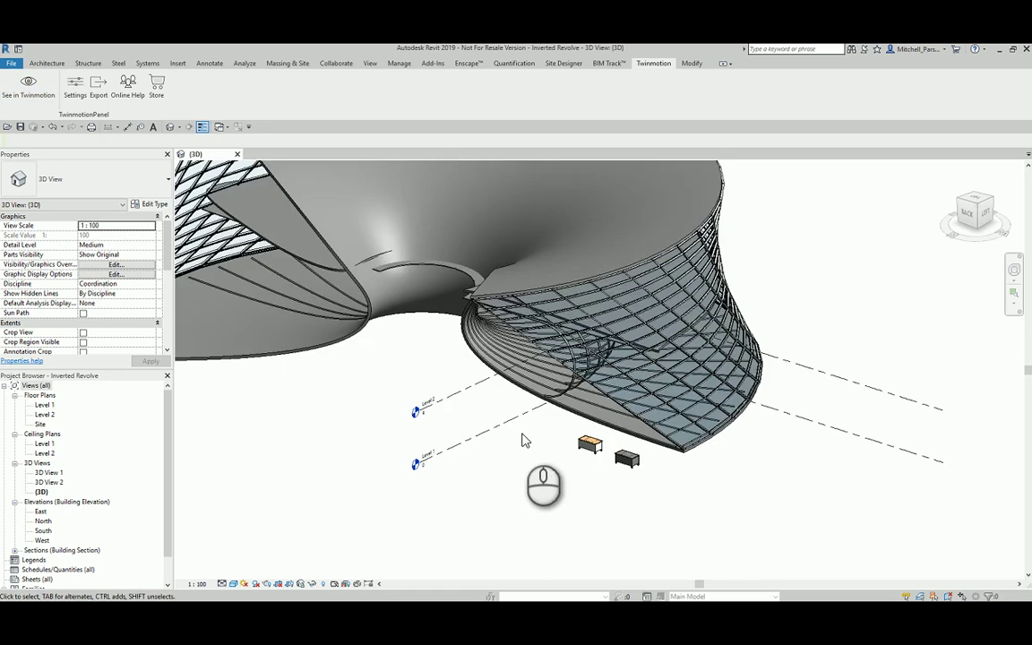
pyautogui.click(570, 392)
pyautogui.scroll(3, 583, 381)
pyautogui.keyDown('shift'); pyautogui.moveTo(592, 368); pyautogui.dragTo(724, 536, button='middle'); pyautogui.keyUp('shift')
pyautogui.click(724, 536)
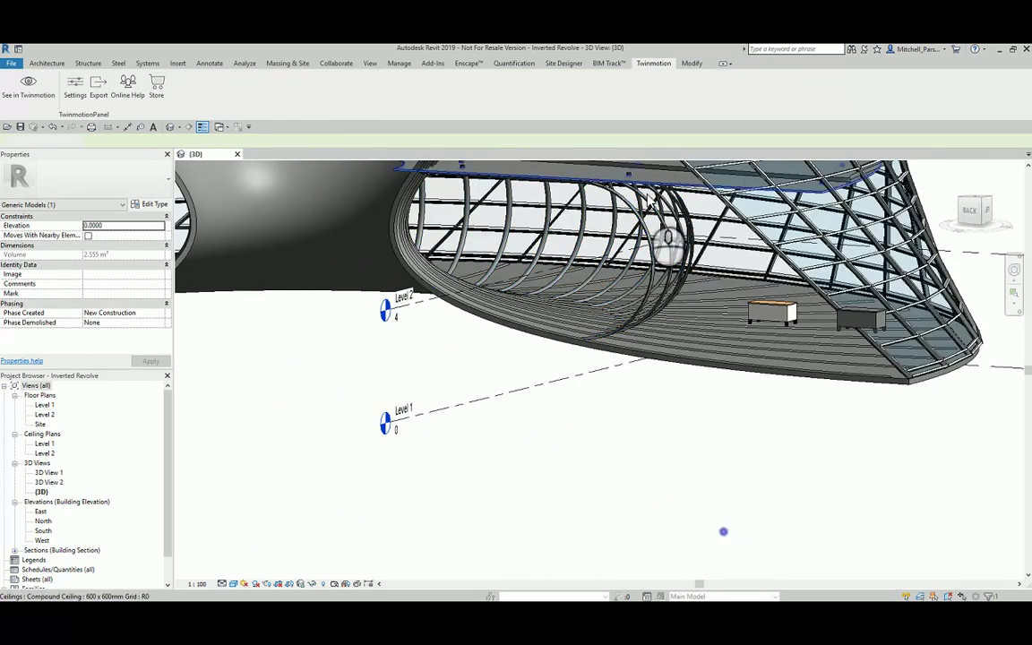
pyautogui.keyDown('shift'); pyautogui.moveTo(627, 256); pyautogui.dragTo(587, 242, button='middle'); pyautogui.keyUp('shift')
pyautogui.press('Escape')
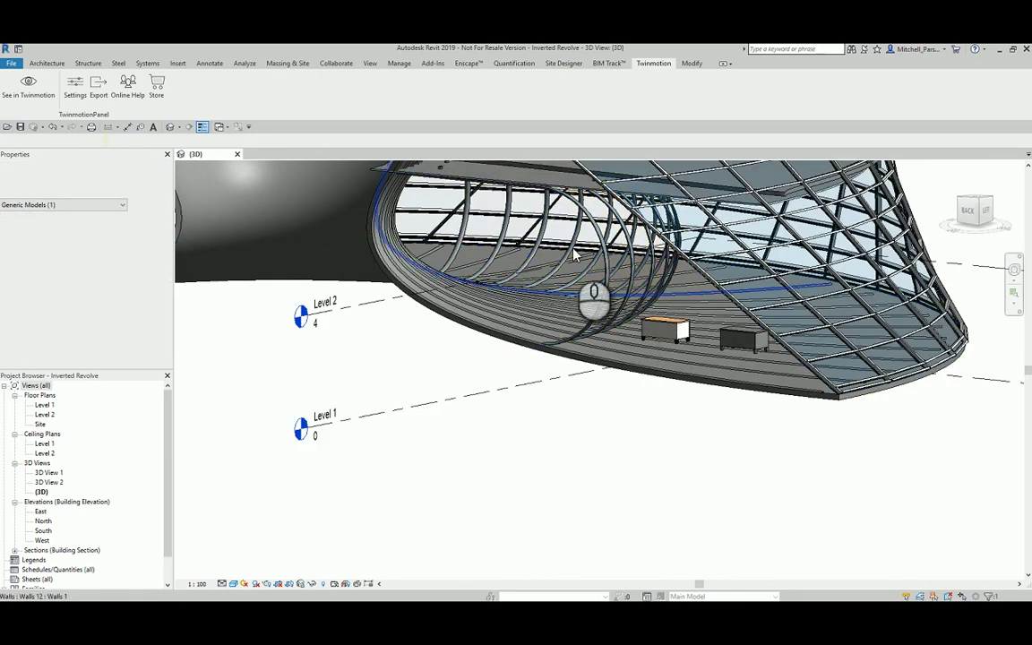
pyautogui.moveTo(587, 291); pyautogui.dragTo(631, 369, button='middle')
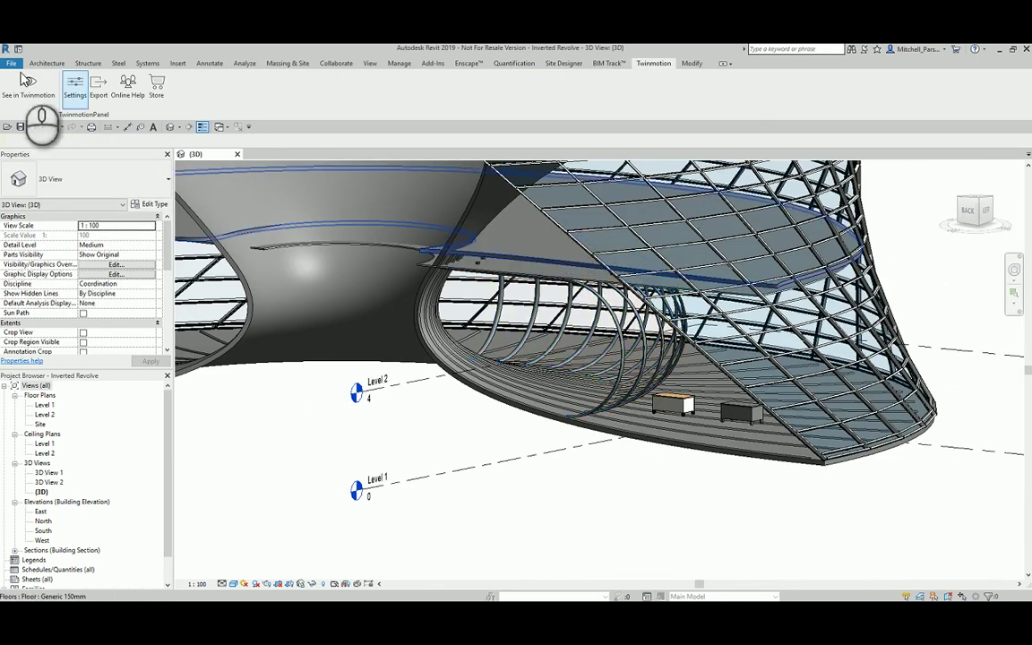
# Step: Resync to Twinmotion and select the curved rib framework
pyautogui.click(29, 94)
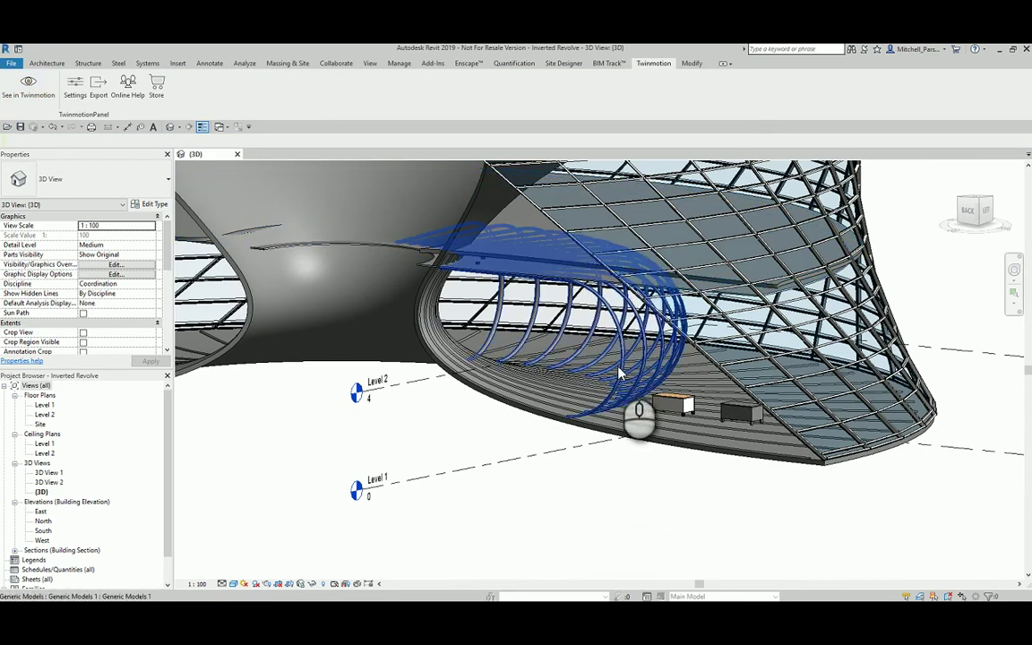
pyautogui.moveTo(628, 356)
pyautogui.keyDown('shift'); pyautogui.mouseDown(button='middle')
pyautogui.moveTo(629, 384)
pyautogui.moveTo(636, 374)
pyautogui.moveTo(624, 370)
pyautogui.mouseUp(button='middle'); pyautogui.keyUp('shift')
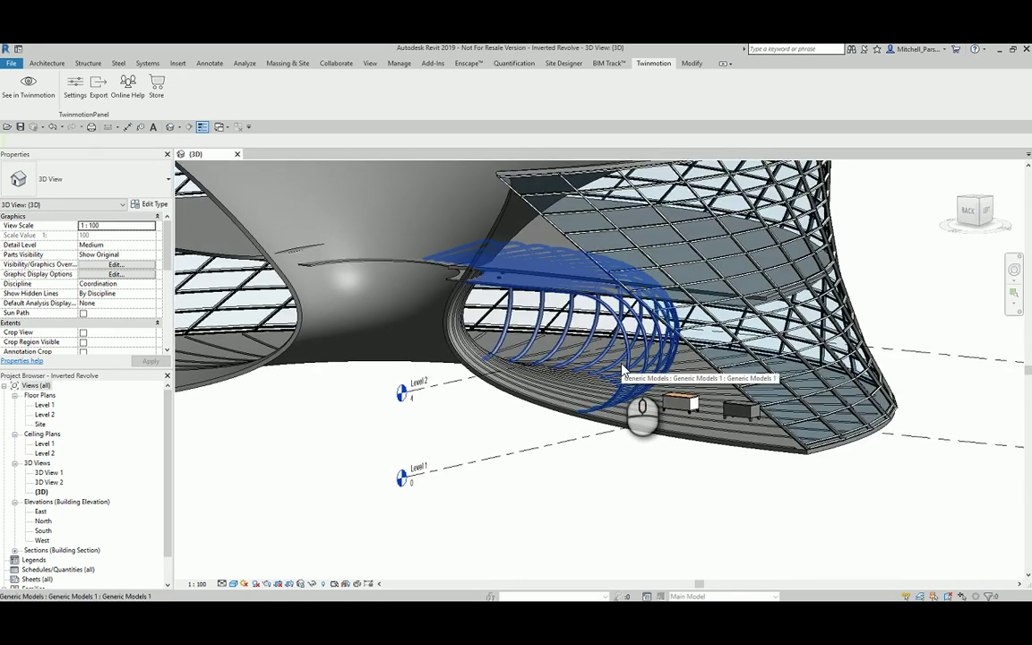
pyautogui.keyDown('shift'); pyautogui.moveTo(625, 370); pyautogui.dragTo(642, 324, button='middle'); pyautogui.keyUp('shift')
pyautogui.click(640, 326)
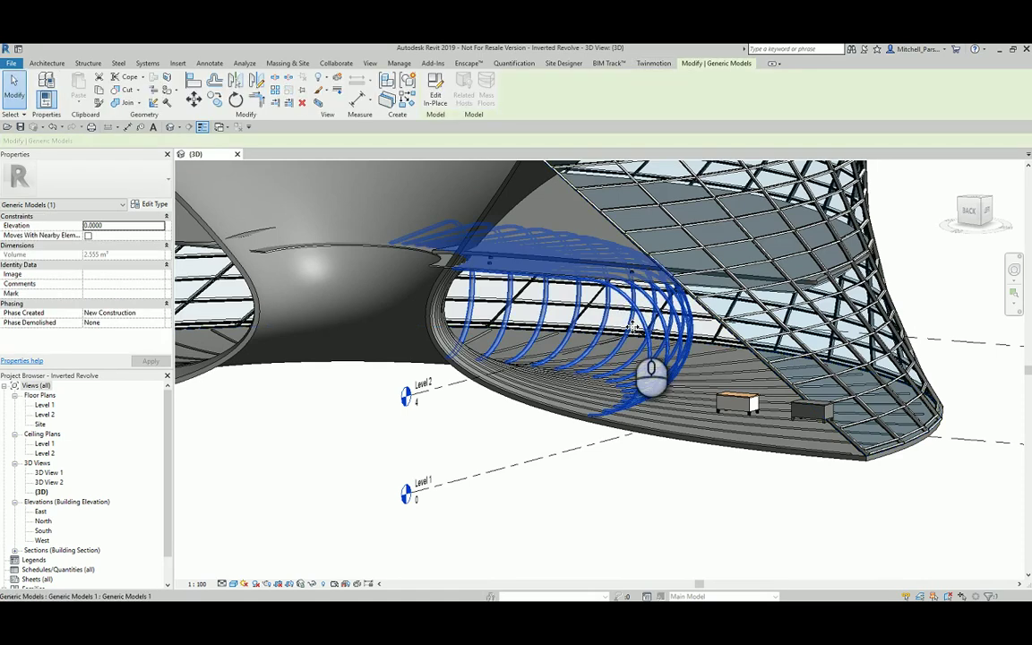
# Step: Copy the selected ribs to the clipboard and start a new blank project
pyautogui.click(99, 89)
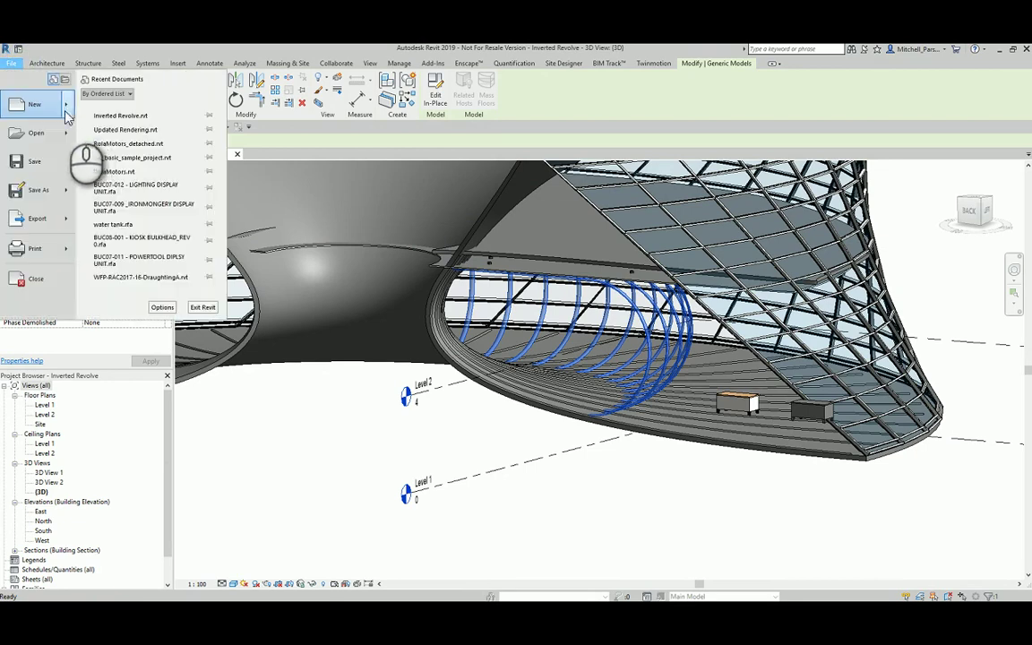
pyautogui.moveTo(71, 111)
pyautogui.click(156, 105)
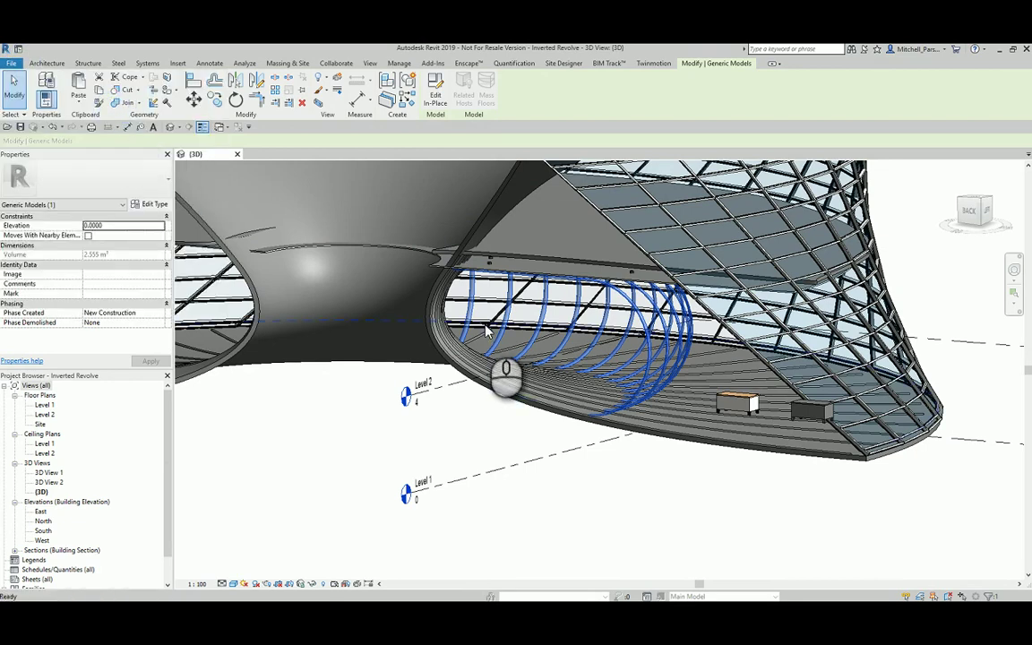
pyautogui.click(392, 262)
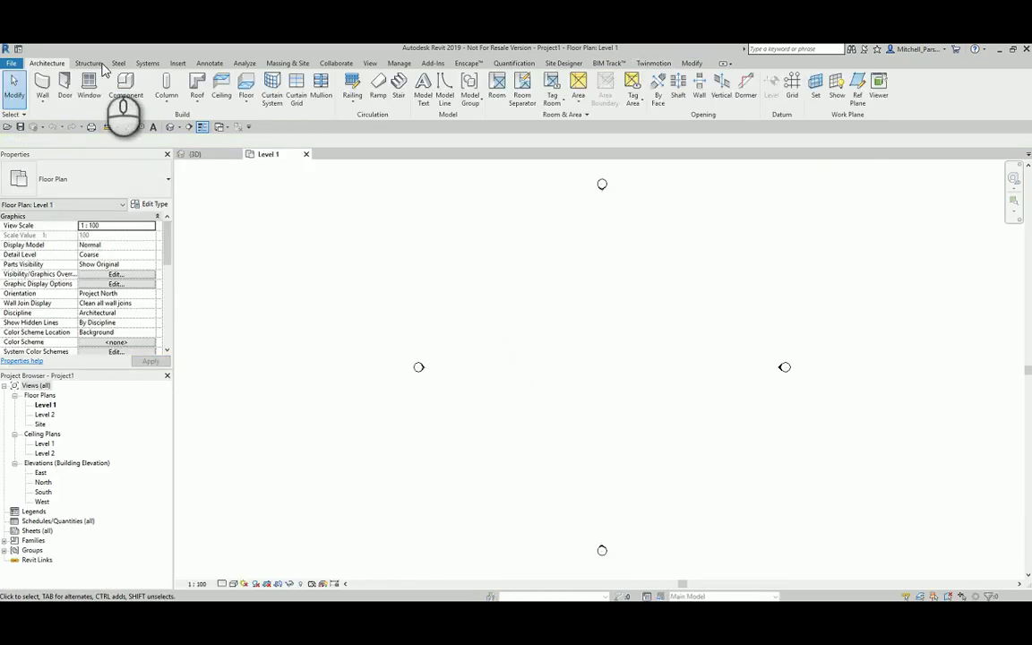
# Step: Paste the rib framework from the clipboard into Project1's floor plan and open the default 3D view
pyautogui.click(686, 63)
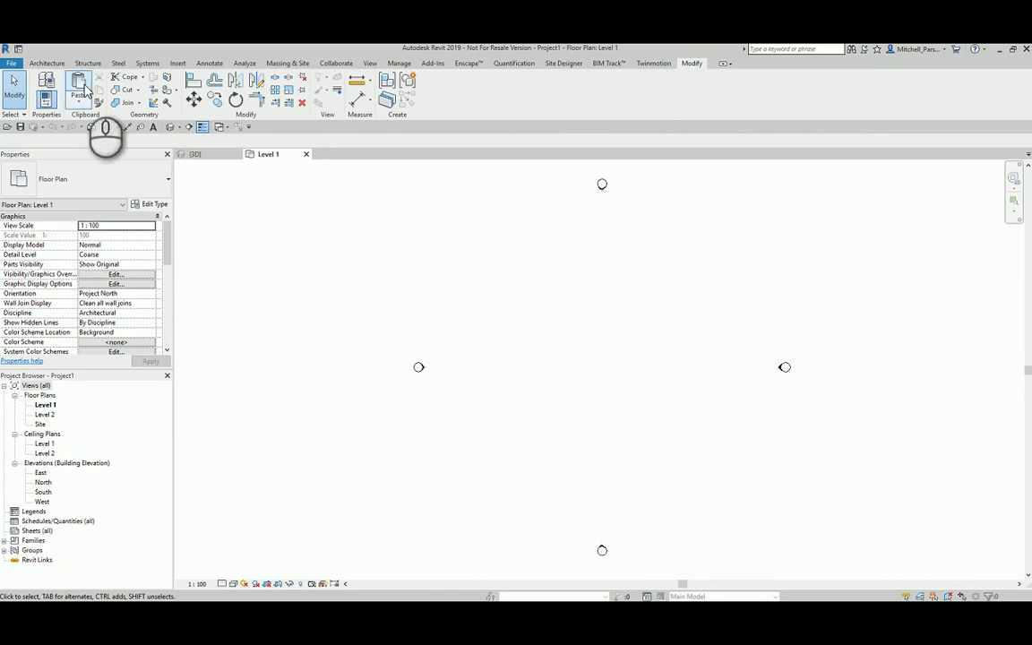
pyautogui.click(79, 98)
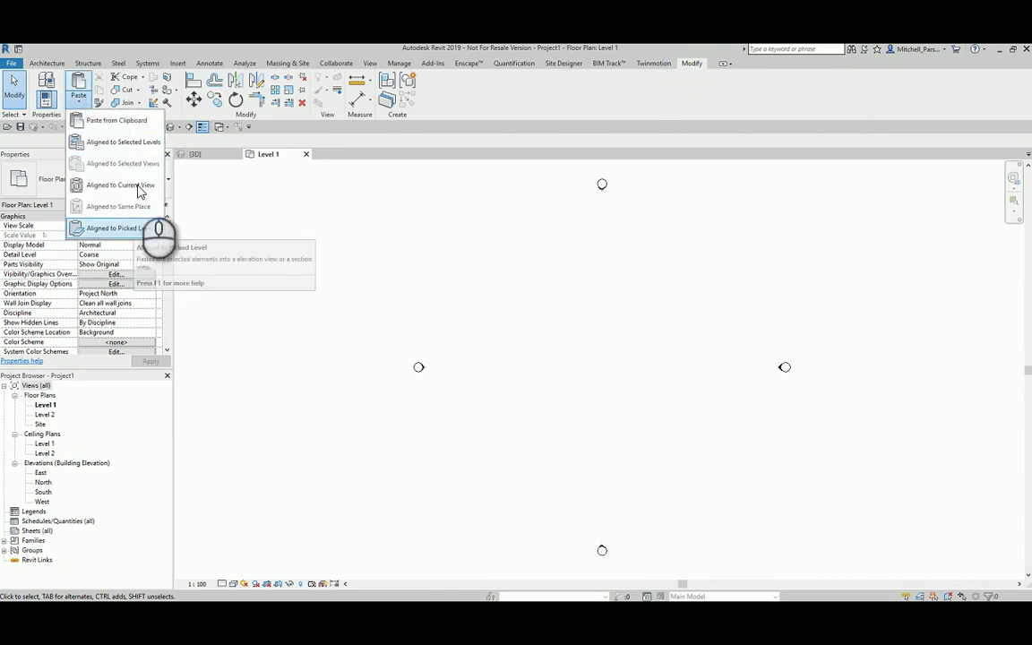
pyautogui.click(126, 120)
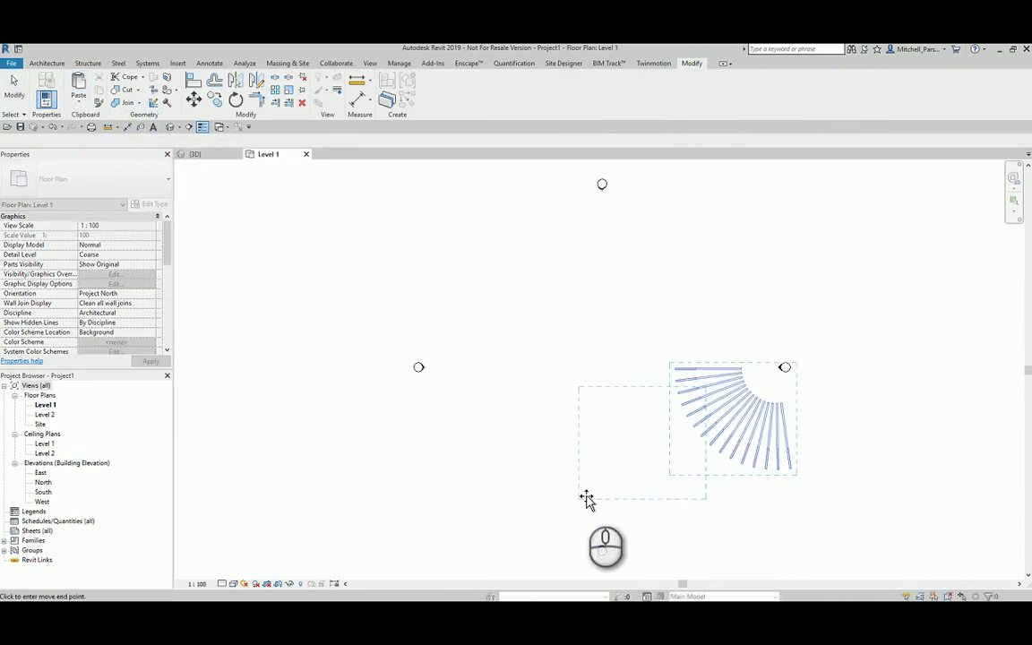
pyautogui.scroll(5, 583, 497)
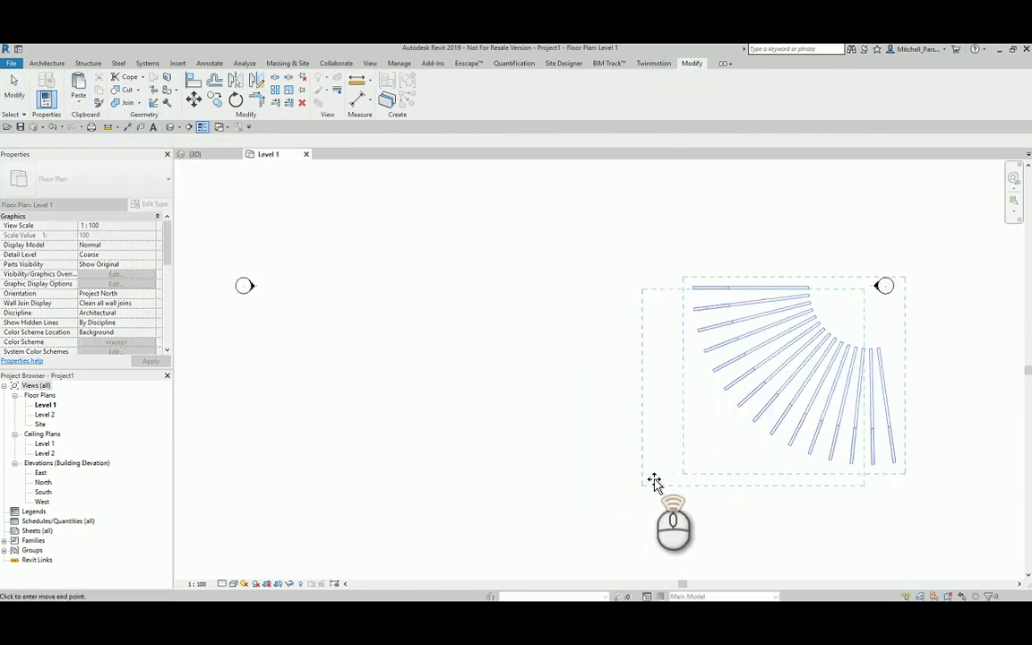
pyautogui.click(708, 466)
pyautogui.click(488, 190)
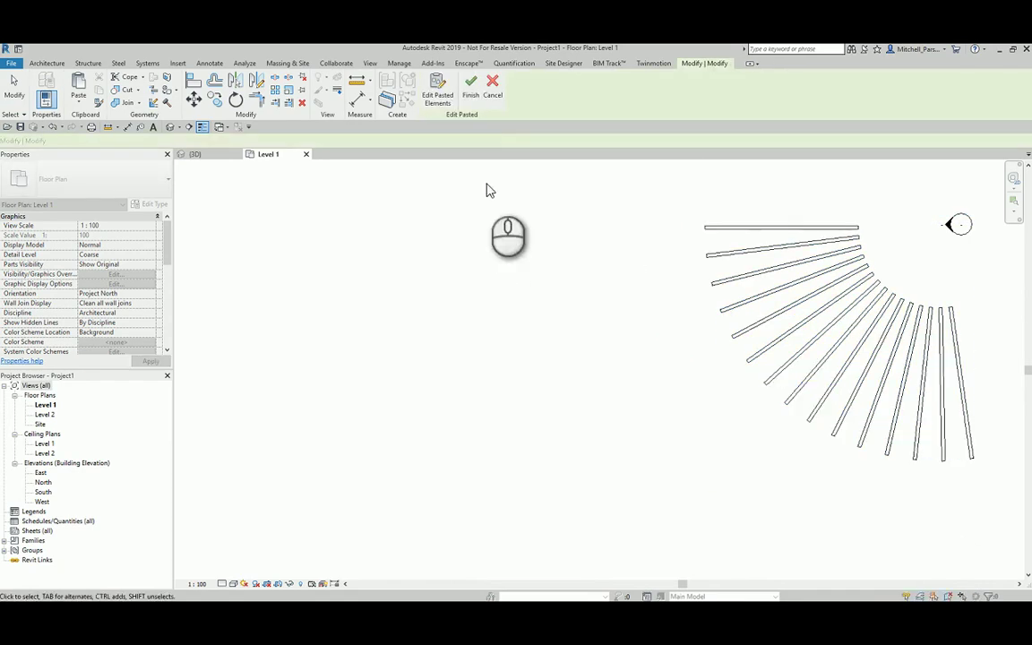
pyautogui.click(471, 90)
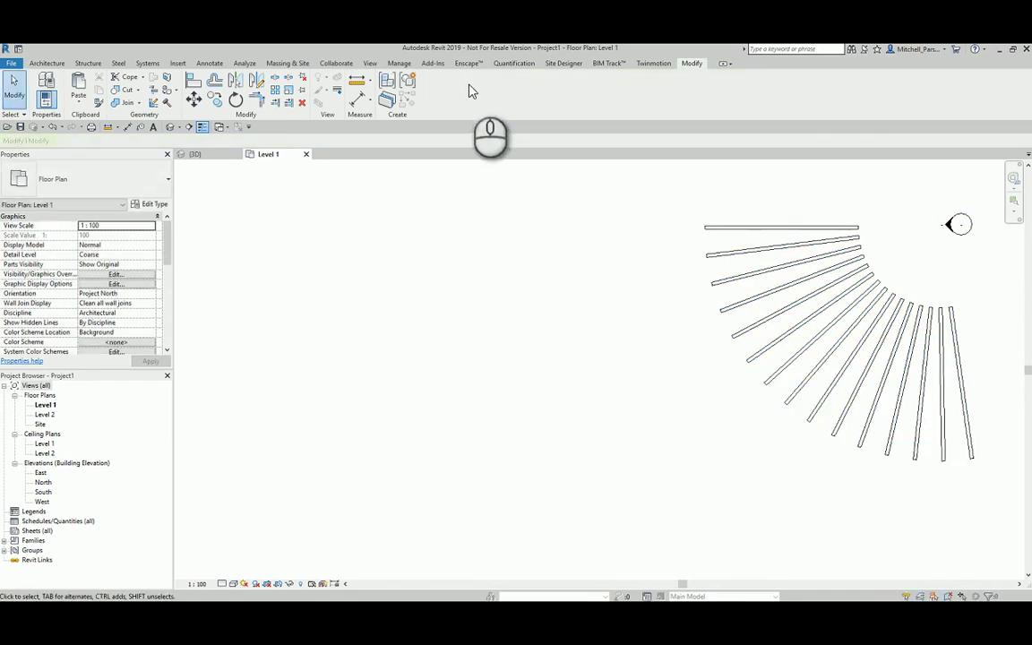
pyautogui.click(170, 127)
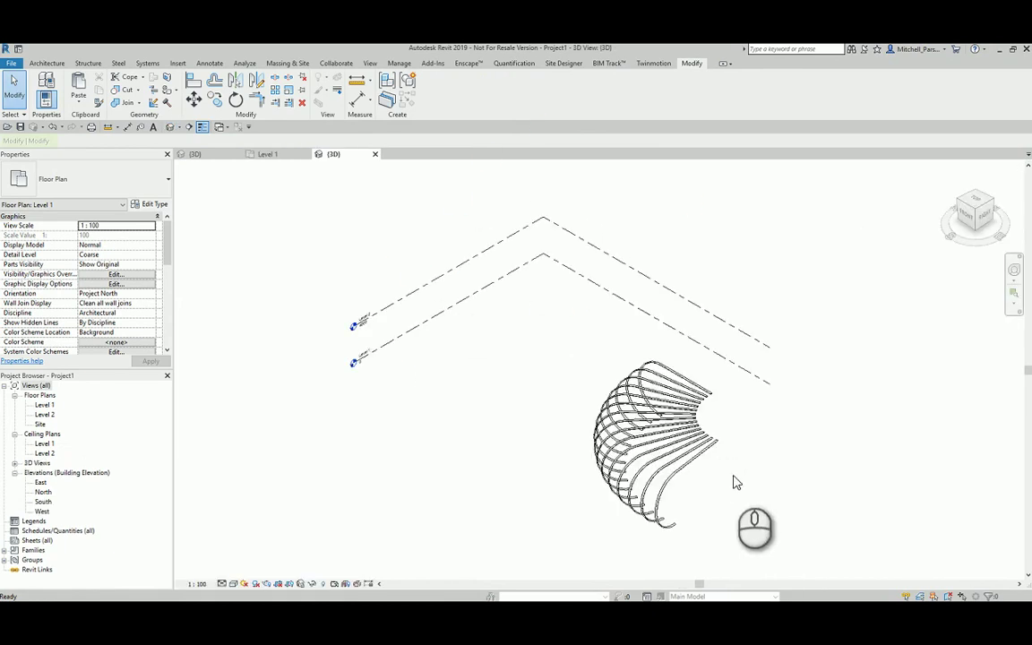
pyautogui.scroll(6, 735, 483)
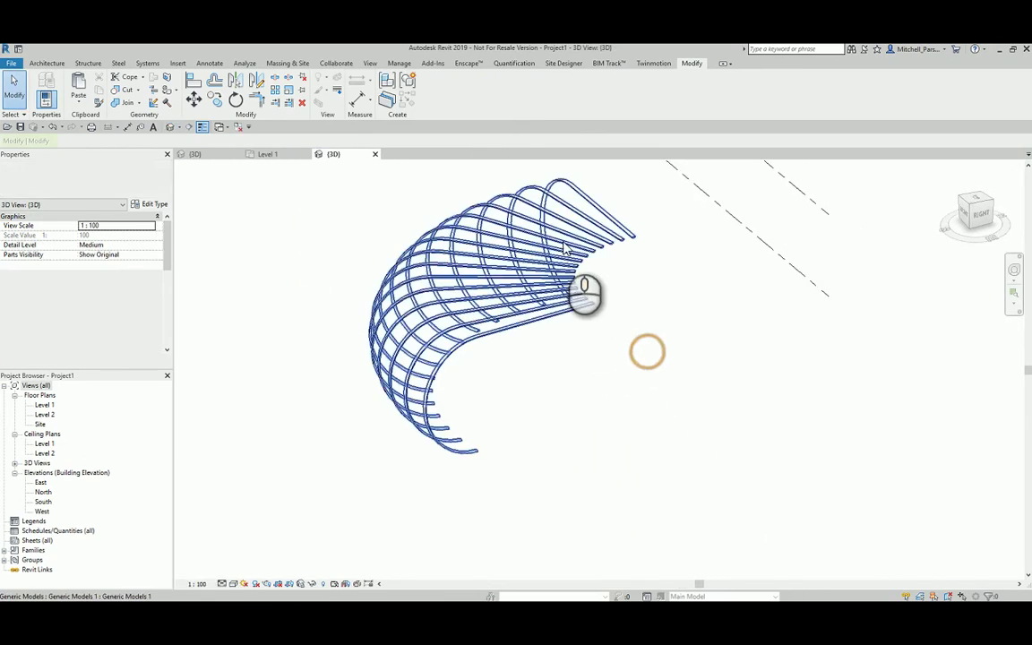
pyautogui.keyDown('shift'); pyautogui.moveTo(563, 246); pyautogui.dragTo(491, 248, button='middle'); pyautogui.keyUp('shift')
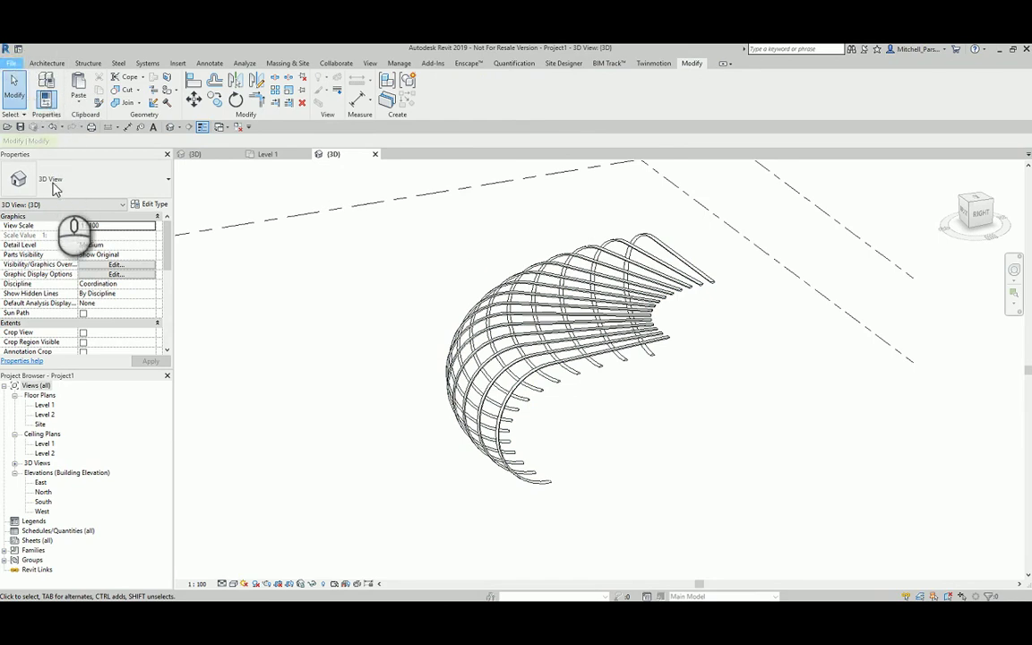
pyautogui.hotkey('alt', 'f')
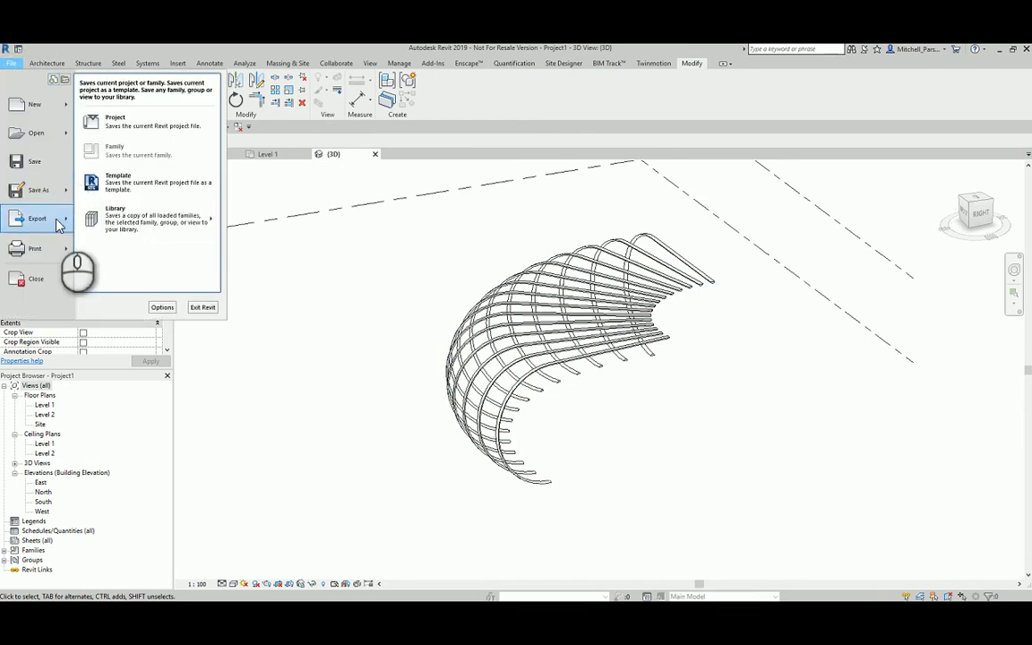
pyautogui.moveTo(61, 224)
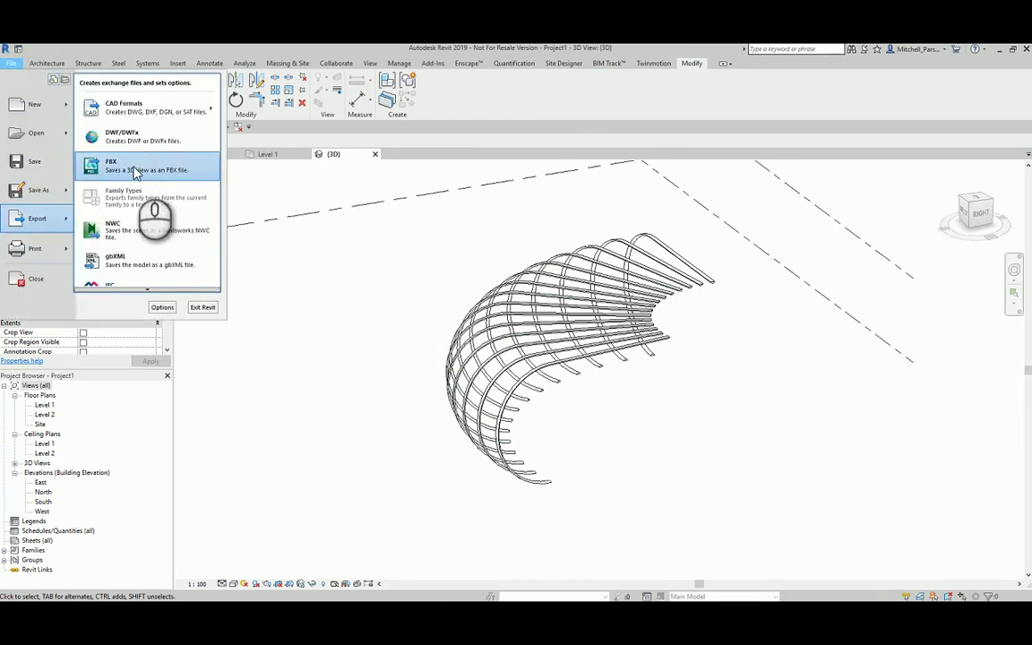
pyautogui.click(408, 239)
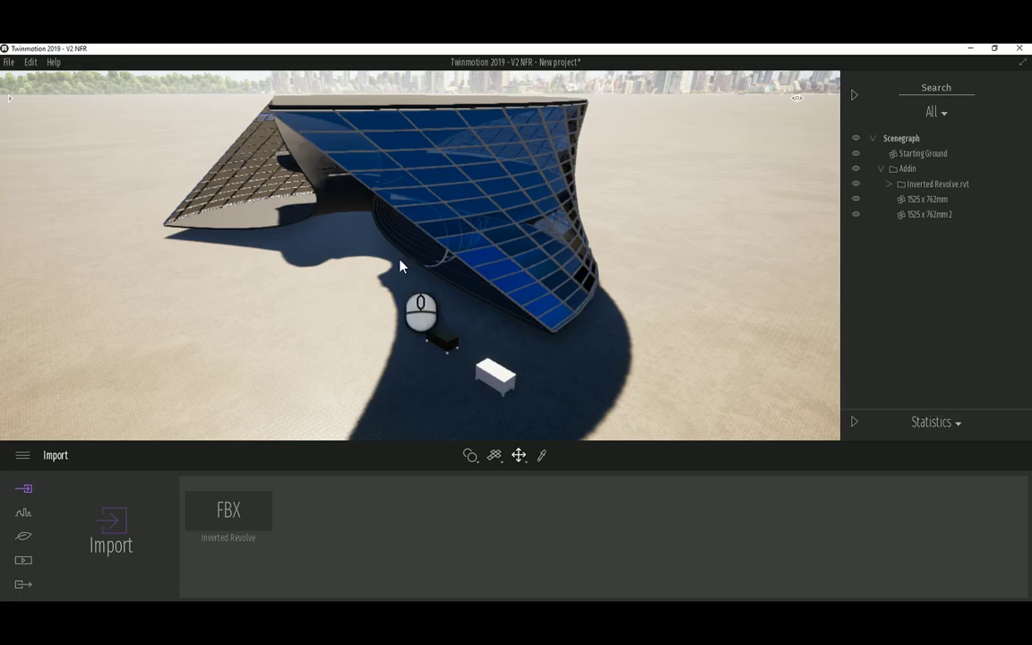
# Step: Fly and orbit the camera under the pavilion canopy toward the interior rib framework
pyautogui.moveTo(403, 265); pyautogui.dragTo(440, 243, button='right')
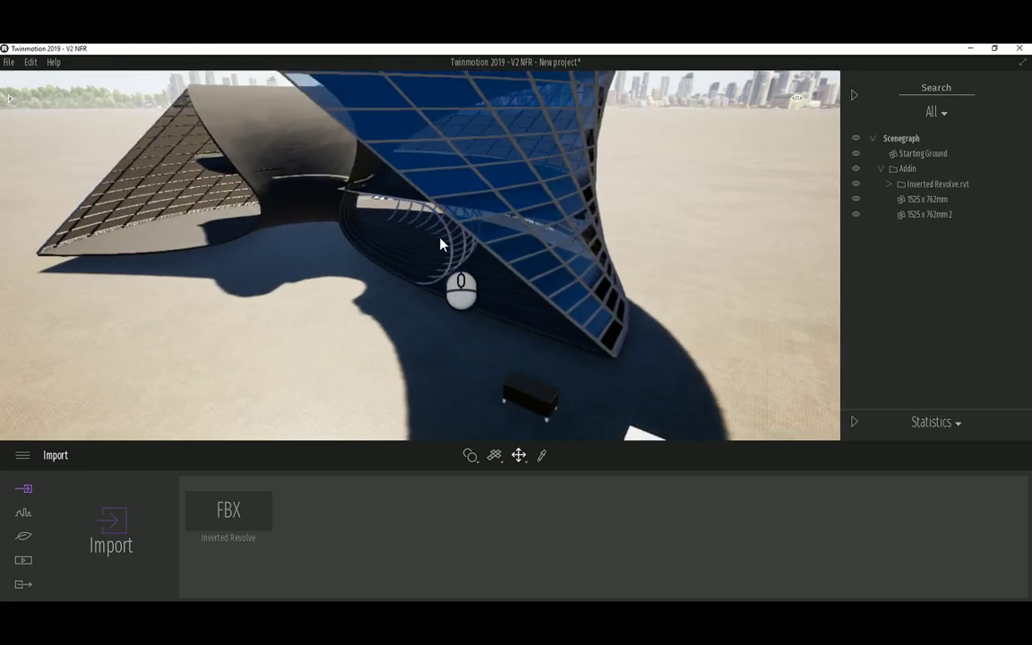
pyautogui.scroll(-3, 454, 293)
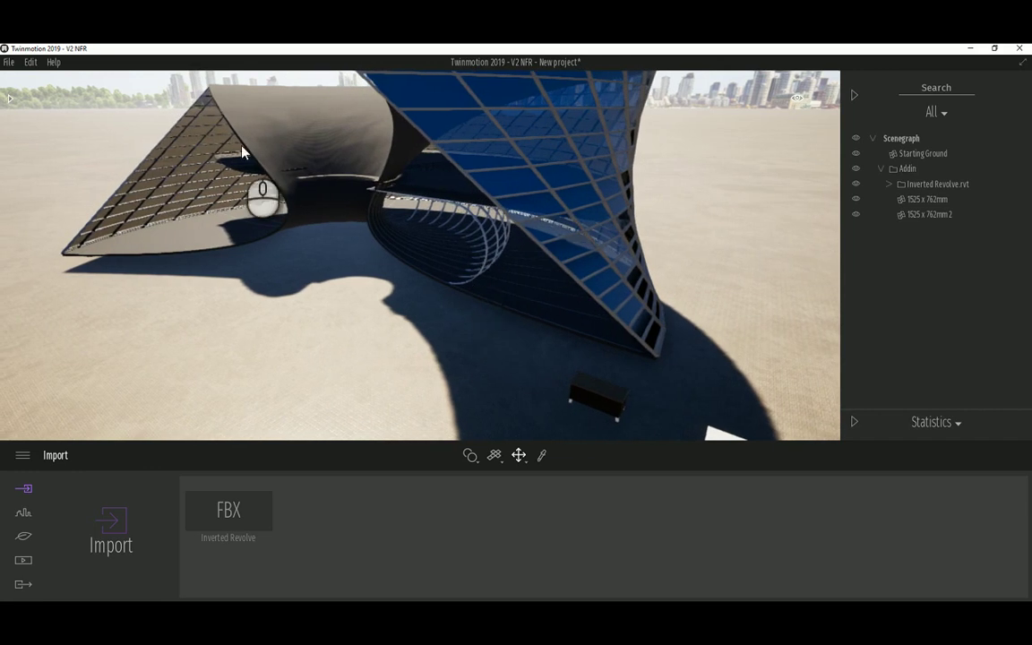
pyautogui.moveTo(431, 192)
pyautogui.mouseDown(button='right')
pyautogui.moveTo(523, 240)
pyautogui.moveTo(514, 245)
pyautogui.mouseUp(button='right')
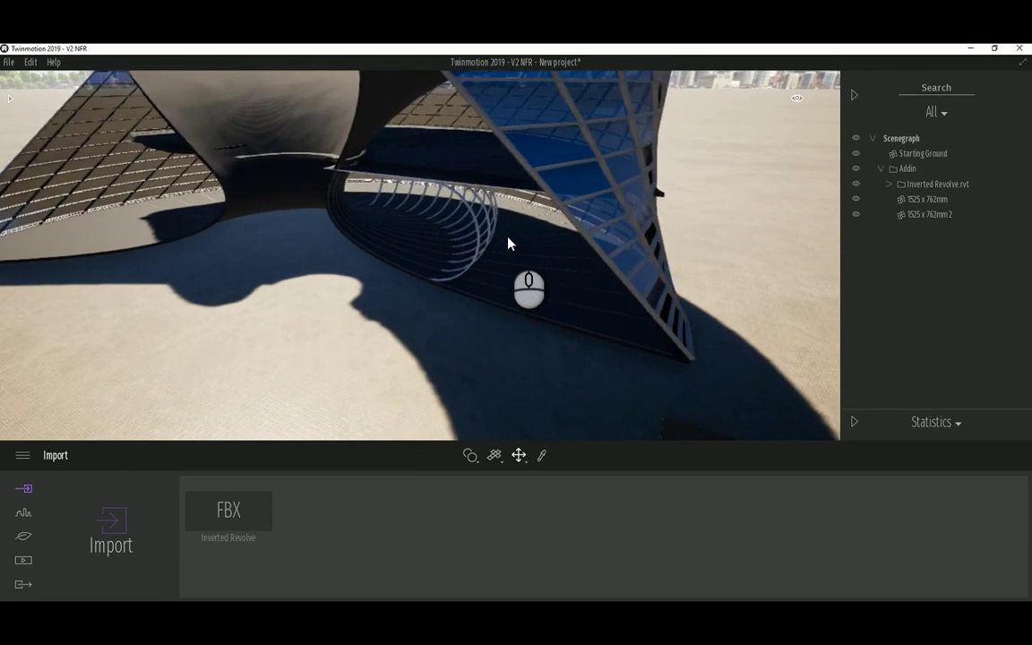
pyautogui.moveTo(512, 243)
pyautogui.mouseDown(button='right')
pyautogui.moveTo(542, 275)
pyautogui.moveTo(524, 260)
pyautogui.mouseUp(button='right')
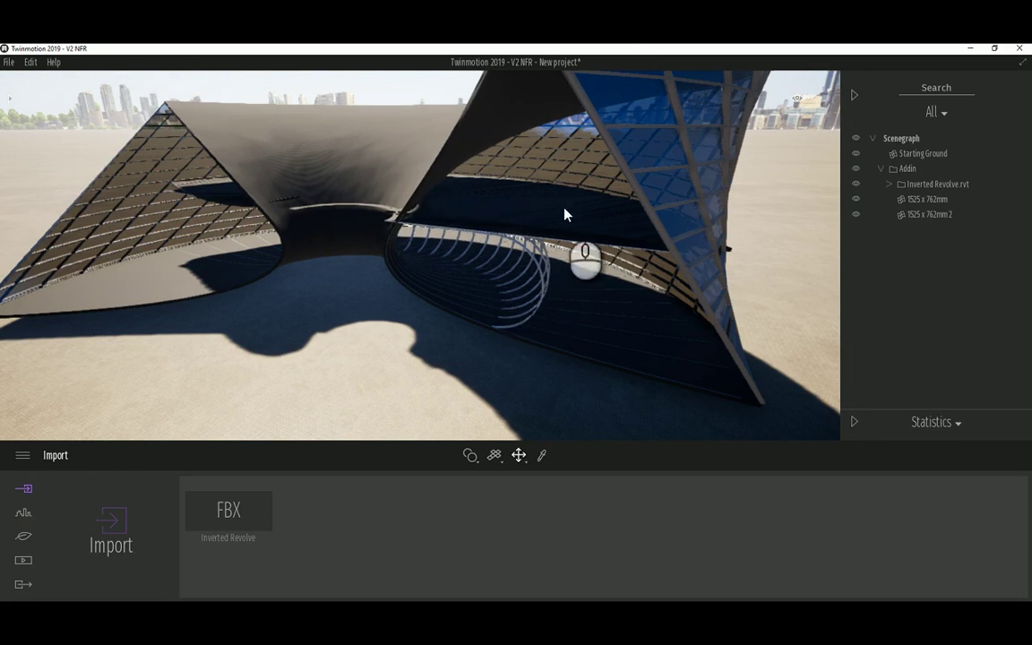
# Step: Return to Revit's Inverted Revolve 3D view to inspect the curved rib generic models
pyautogui.click(971, 50)
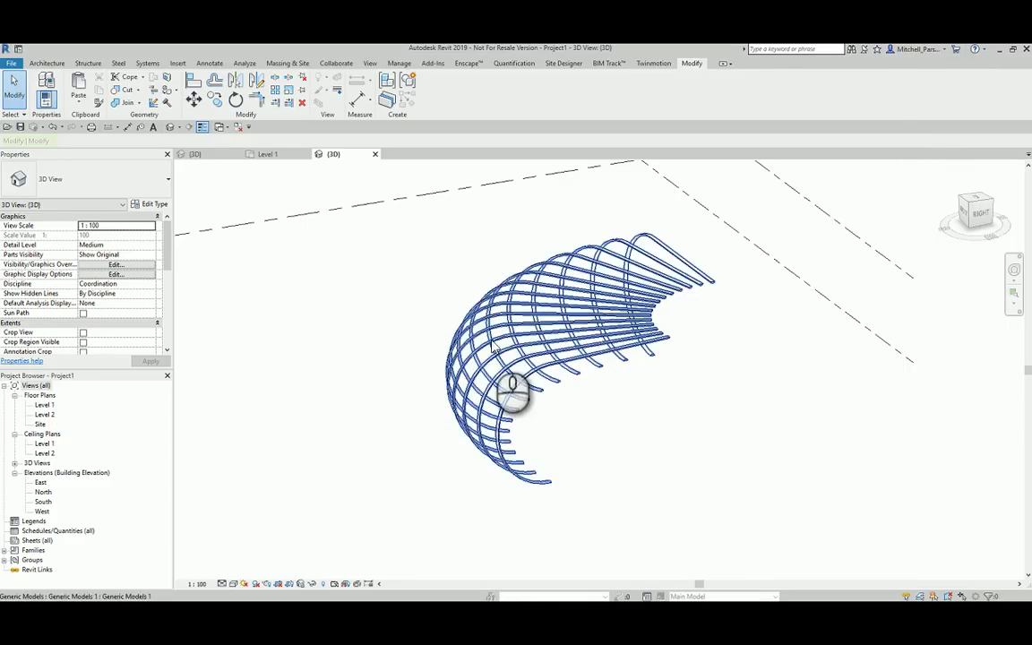
pyautogui.click(207, 155)
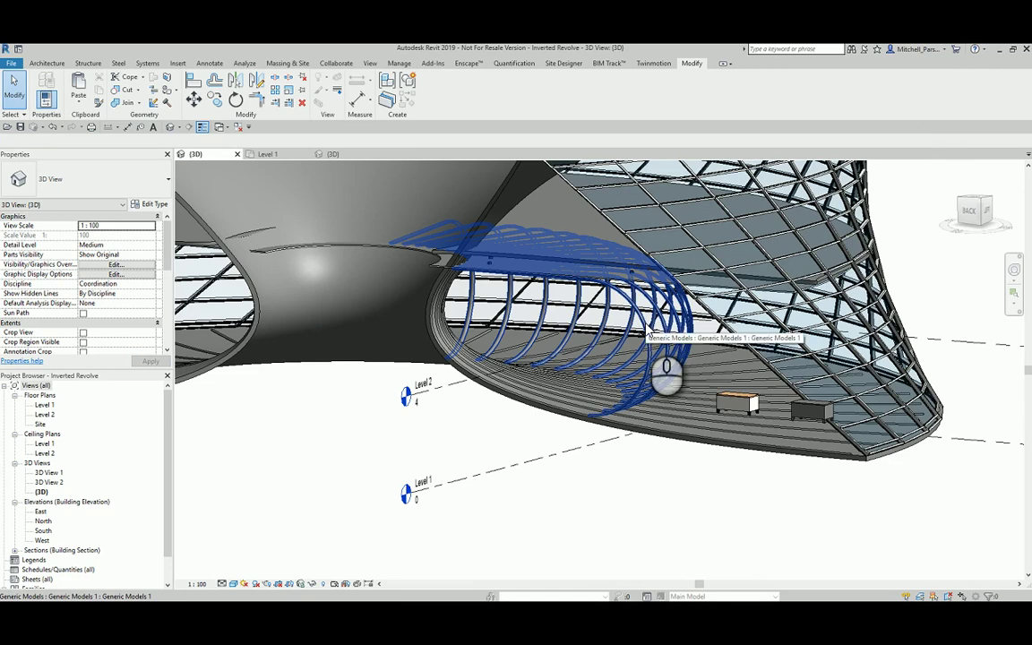
pyautogui.click(638, 493)
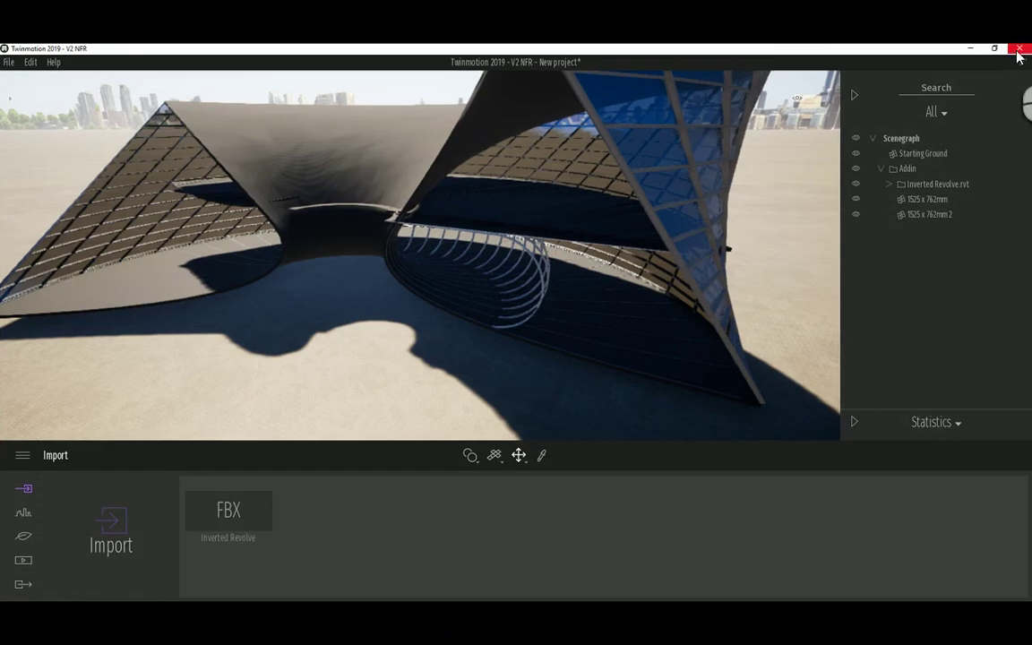
# Step: Close the Twinmotion project without saving, relaunch Twinmotion, and orbit Revit's pavilion to its top
pyautogui.click(1019, 50)
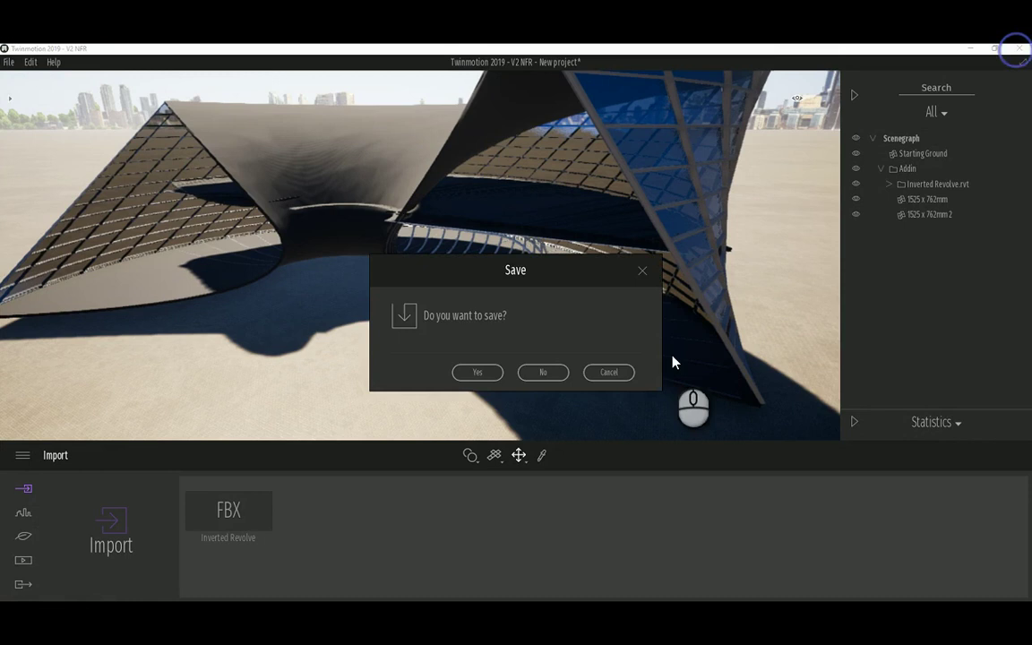
pyautogui.click(544, 375)
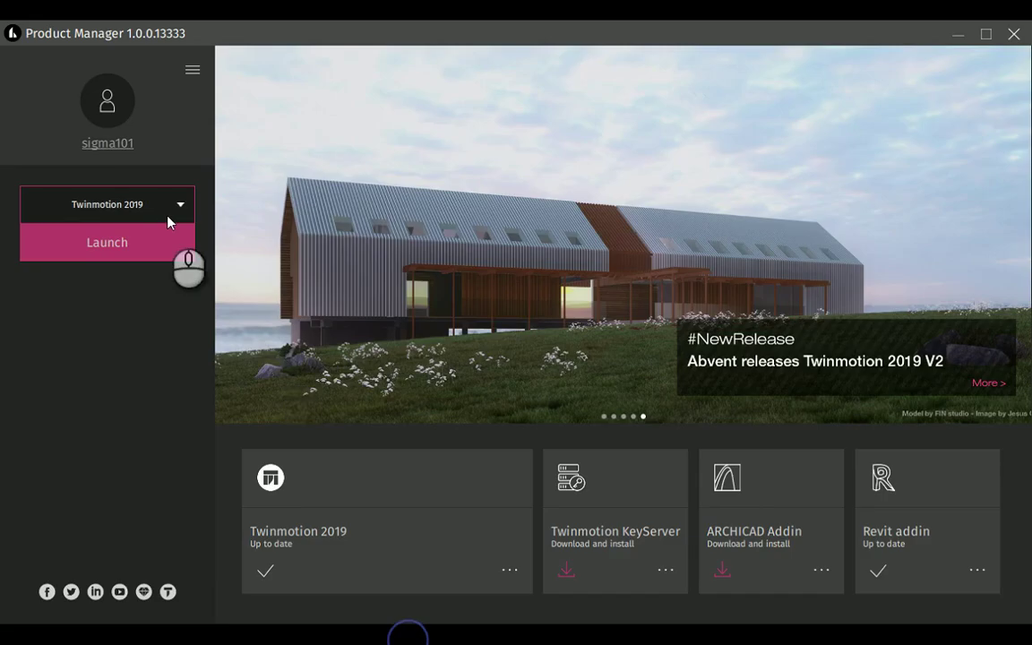
pyautogui.click(170, 250)
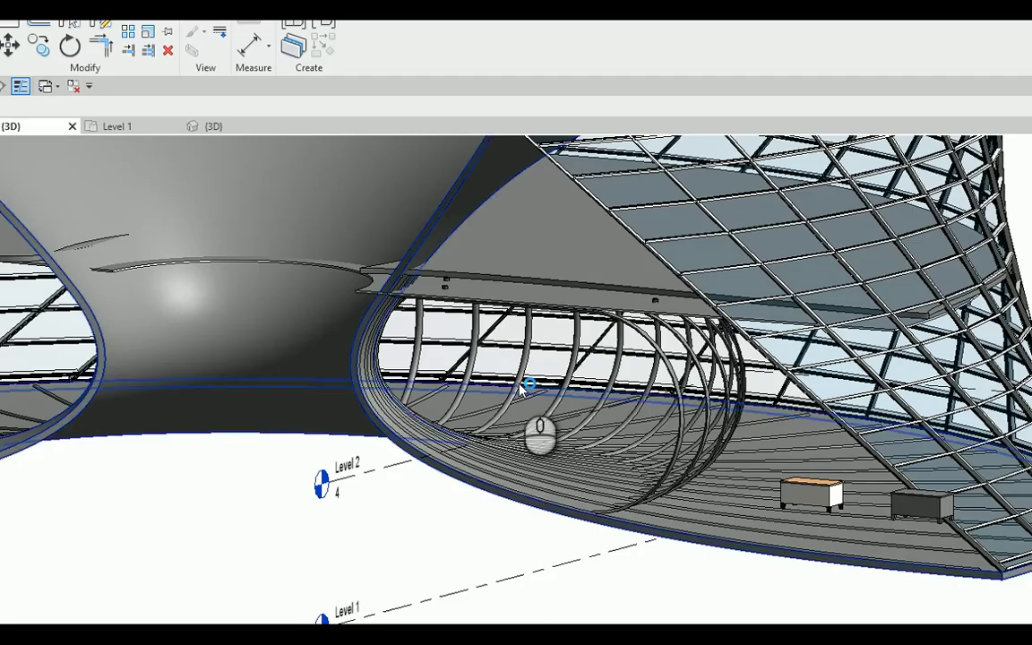
pyautogui.keyDown('shift'); pyautogui.moveTo(520, 387); pyautogui.dragTo(768, 536, button='middle'); pyautogui.keyUp('shift')
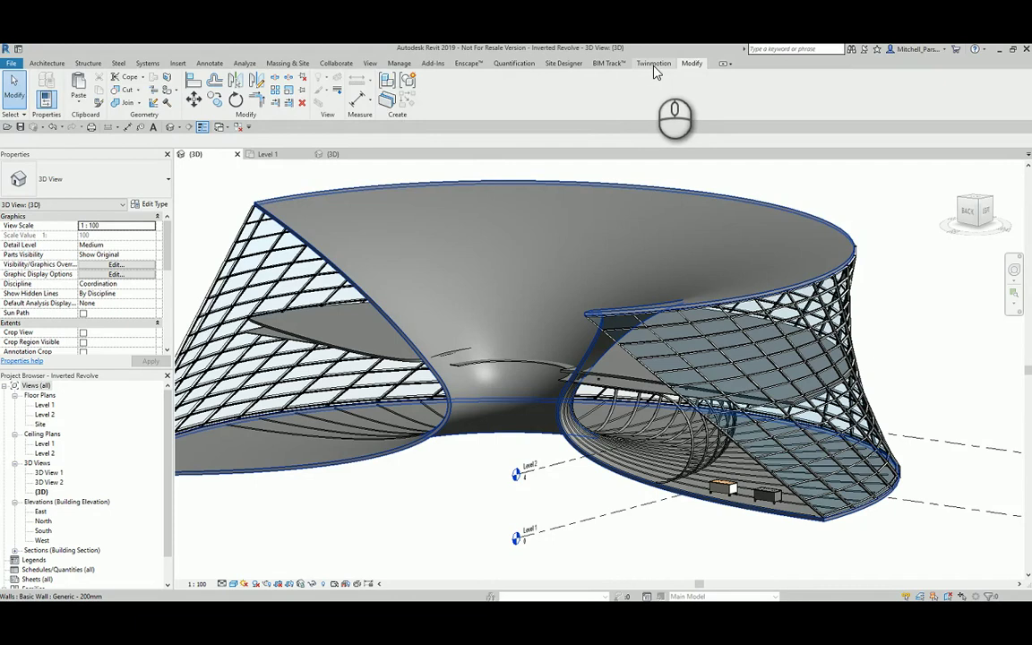
# Step: Send the pavilion live using See in Twinmotion on Revit's Twinmotion tab
pyautogui.click(653, 65)
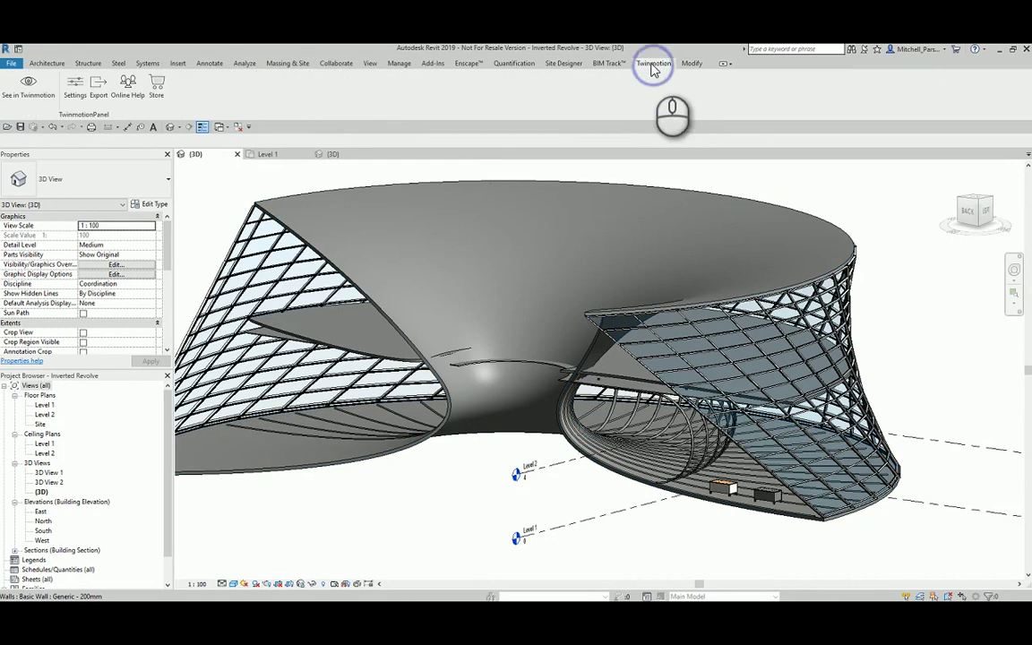
pyautogui.click(36, 94)
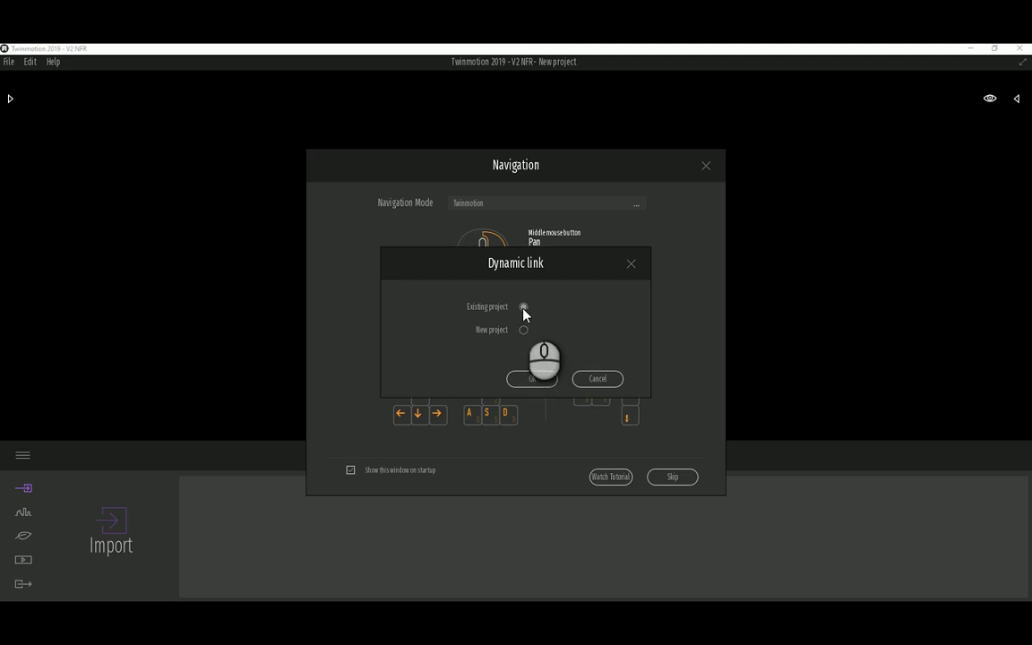
# Step: Choose to link into an existing Twinmotion project and begin browsing for it
pyautogui.click(524, 306)
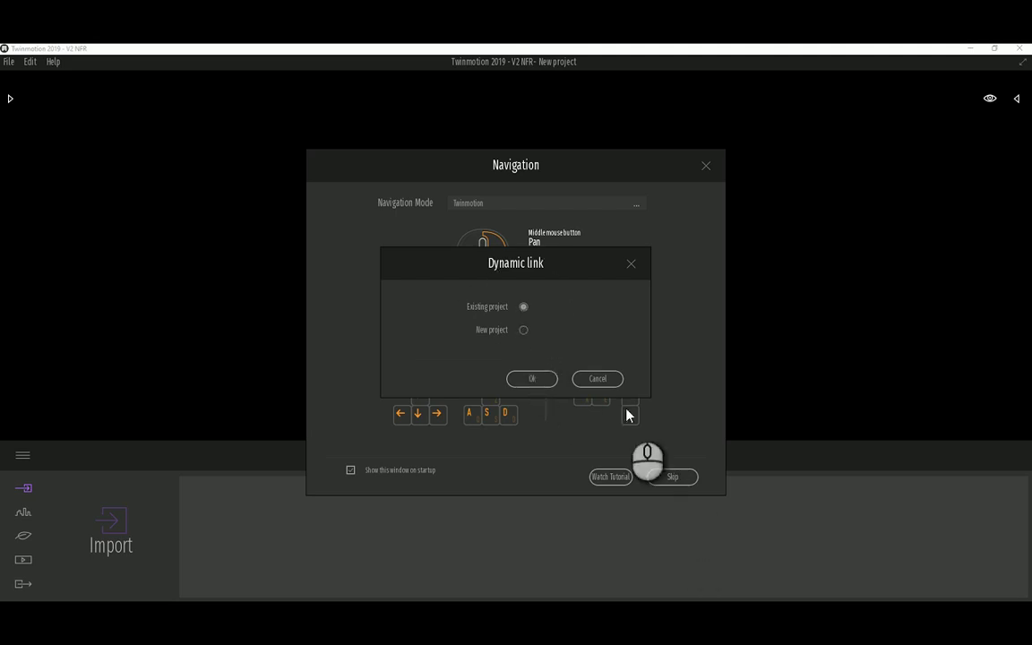
pyautogui.click(532, 380)
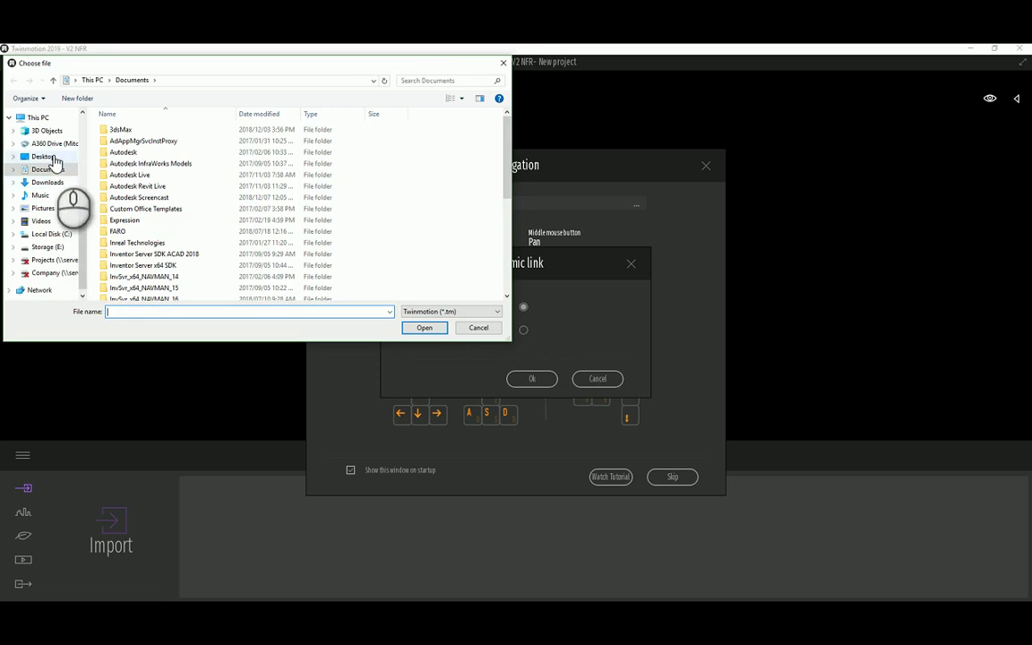
pyautogui.click(50, 158)
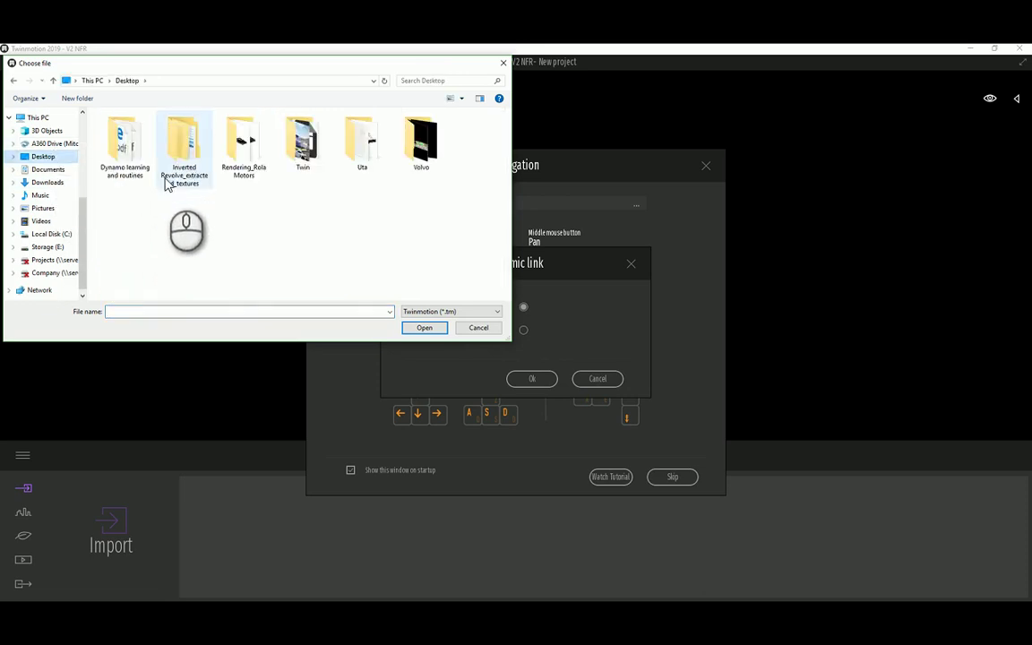
pyautogui.doubleClick(301, 163)
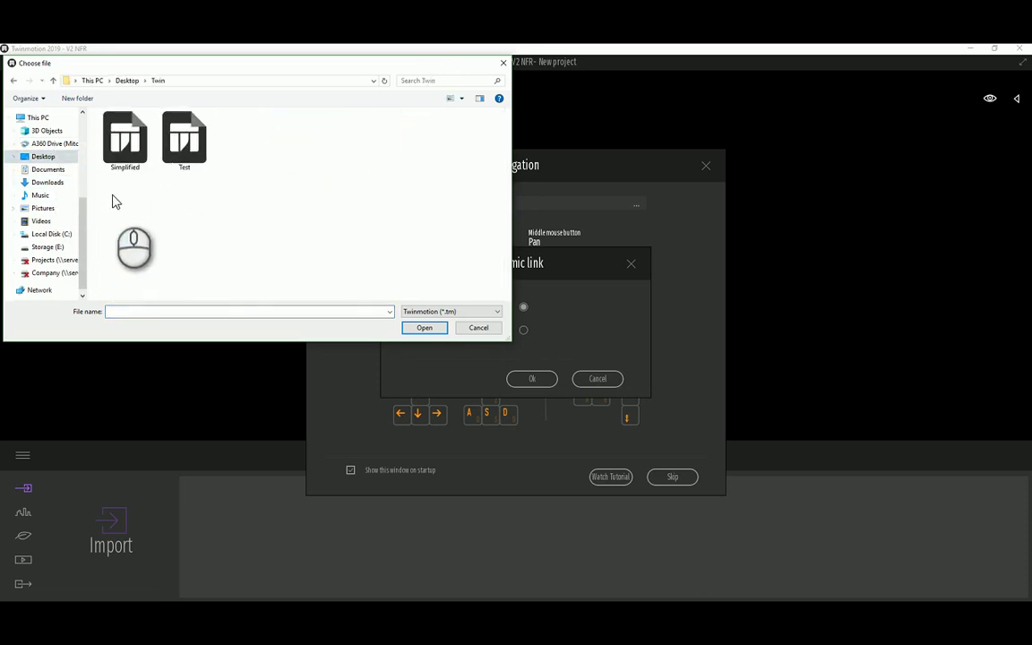
# Step: Open the Inverted Revolve project from Storage (E:)\Dynamo\Personal Projects\Inverted Revolve
pyautogui.click(49, 247)
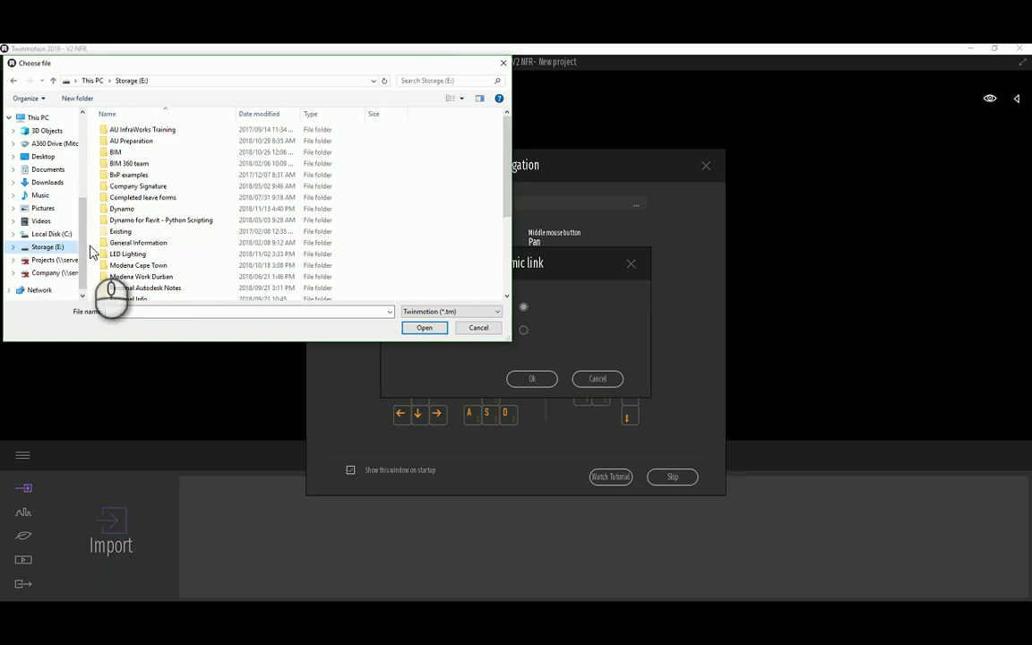
pyautogui.doubleClick(138, 208)
pyautogui.doubleClick(136, 162)
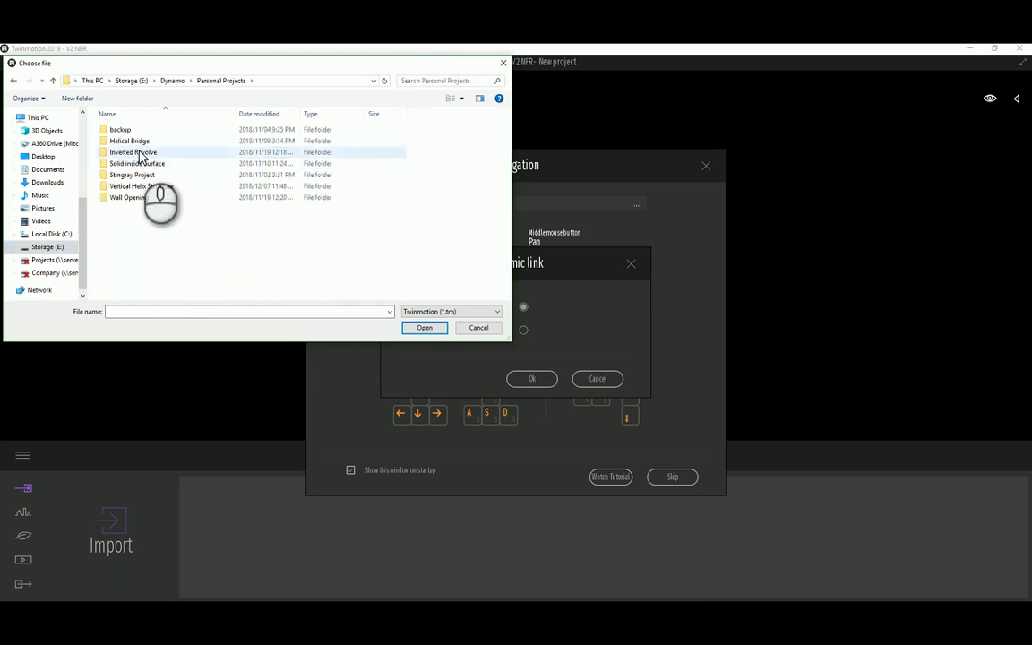
pyautogui.doubleClick(134, 152)
pyautogui.click(126, 142)
pyautogui.click(427, 328)
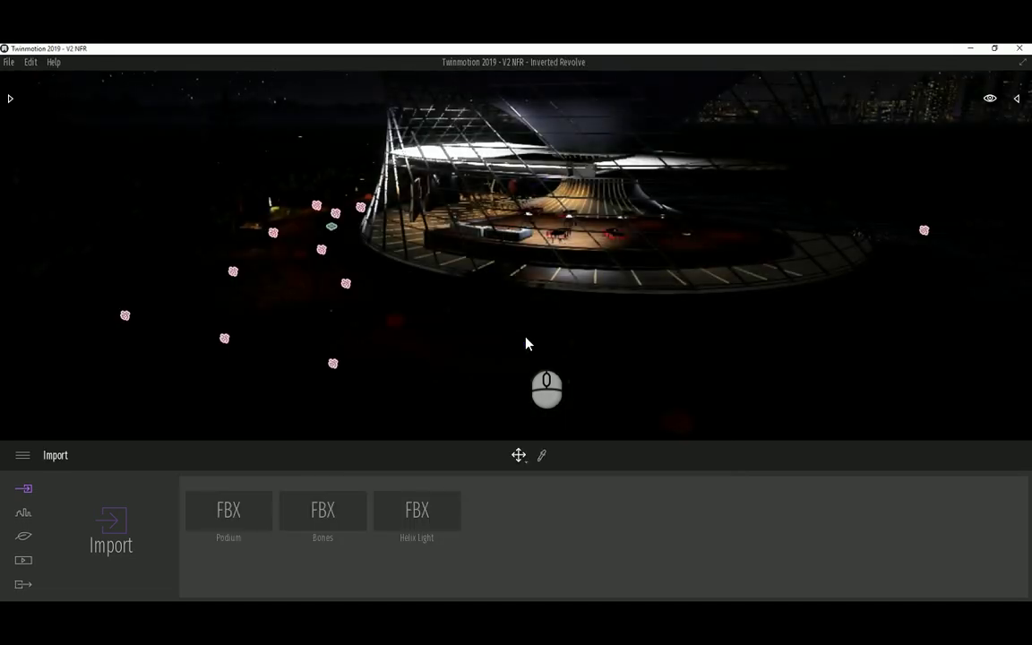
pyautogui.click(637, 258)
pyautogui.press('Delete')
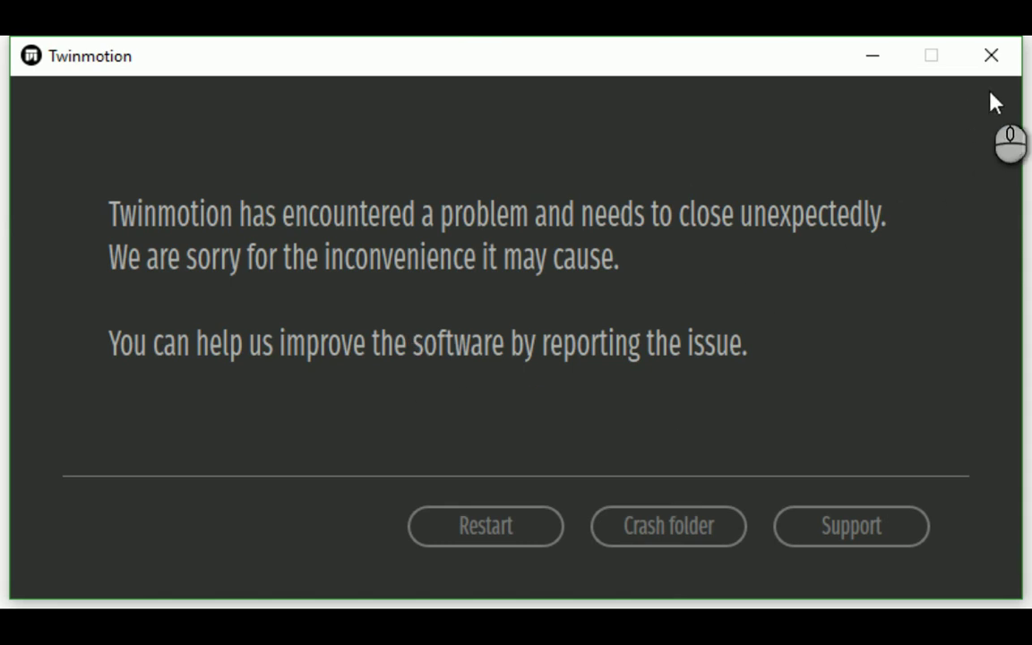
# Step: Close the crash report, relaunch Twinmotion from Product Manager, and skip the Navigation help
pyautogui.click(992, 56)
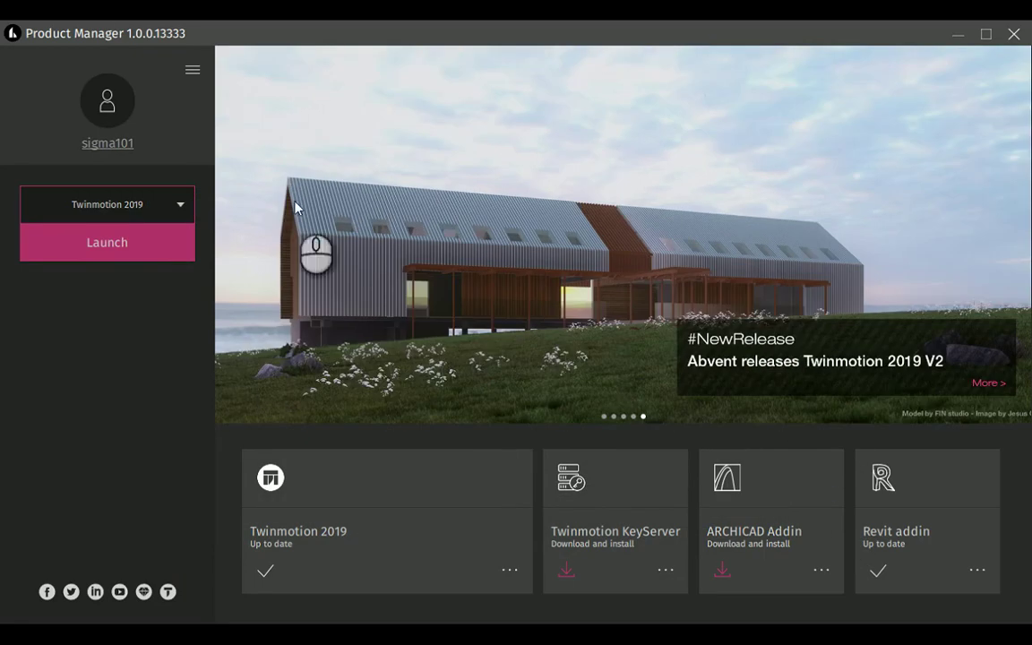
pyautogui.click(107, 243)
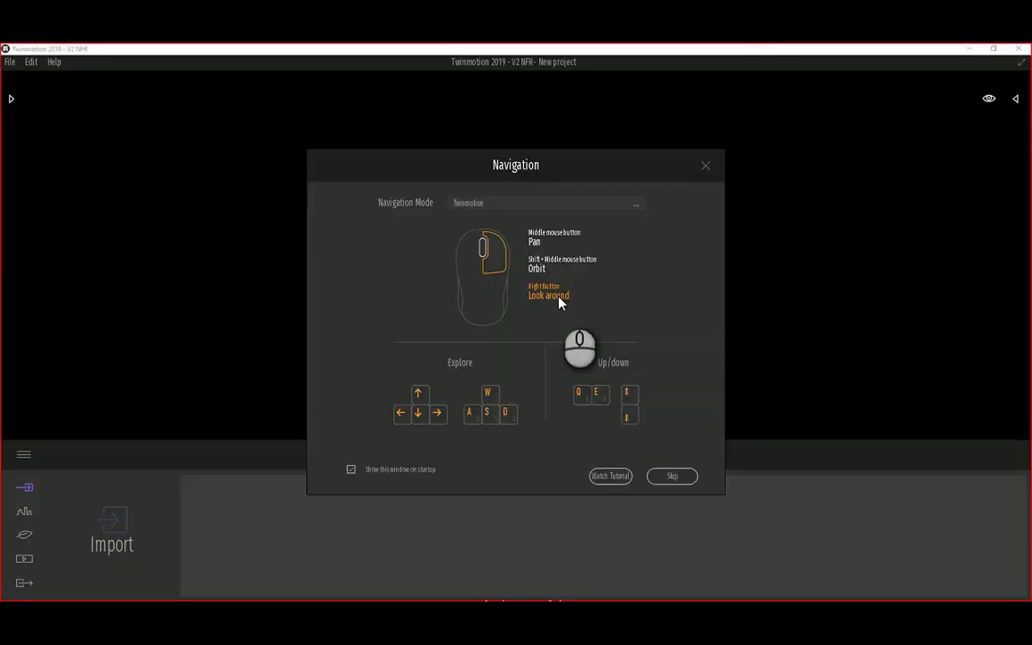
pyautogui.click(684, 478)
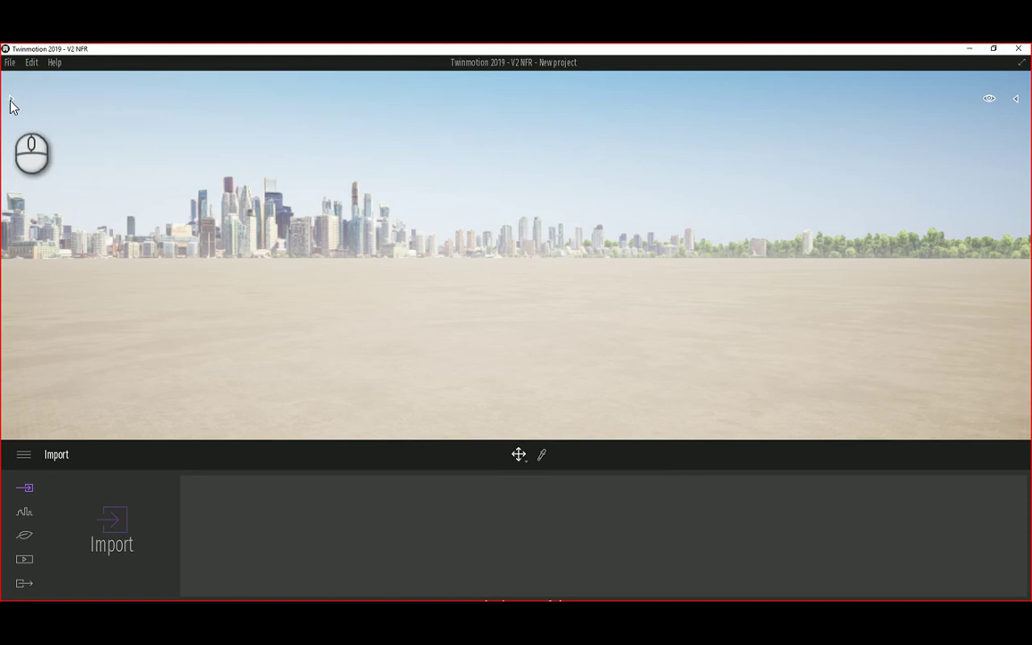
# Step: Open the Inverted Revolve .tm project from Storage (E:)\Dynamo\Personal Projects\Inverted Revolve
pyautogui.click(10, 102)
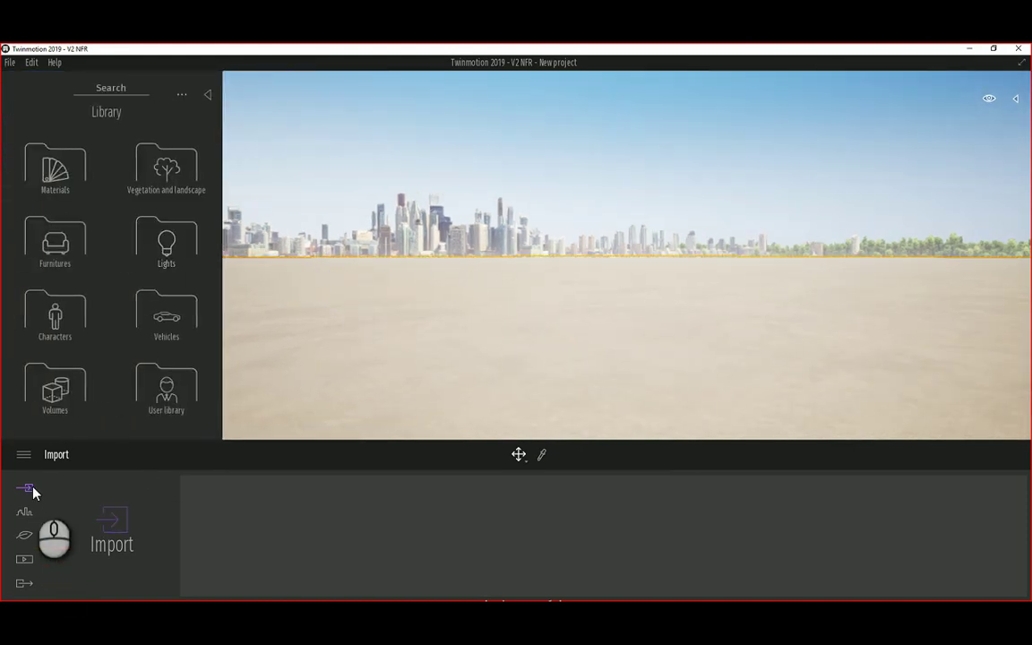
pyautogui.click(10, 62)
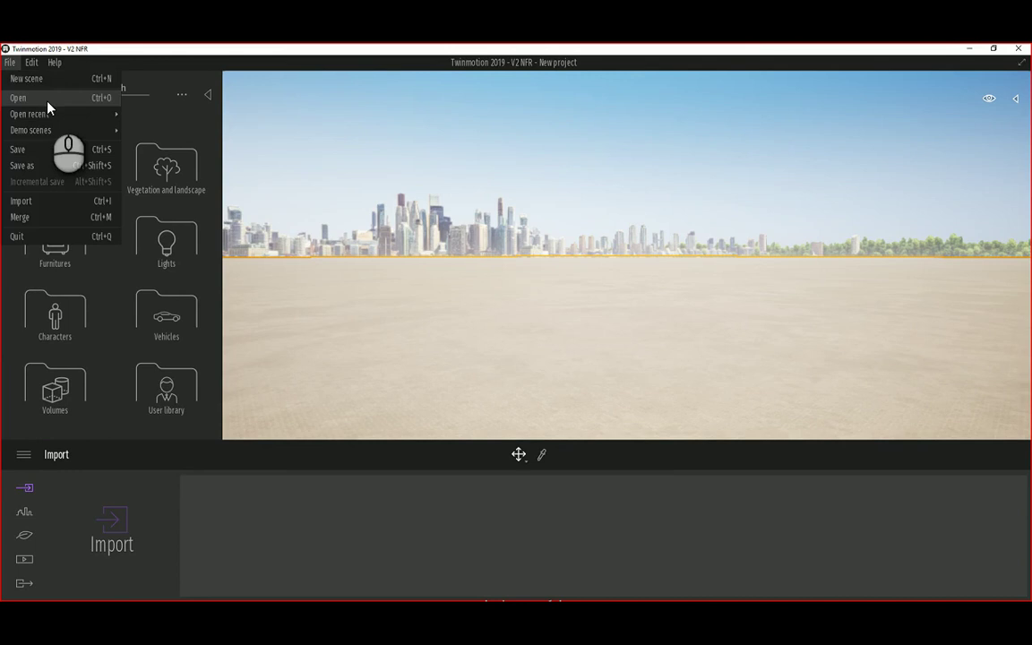
pyautogui.click(47, 107)
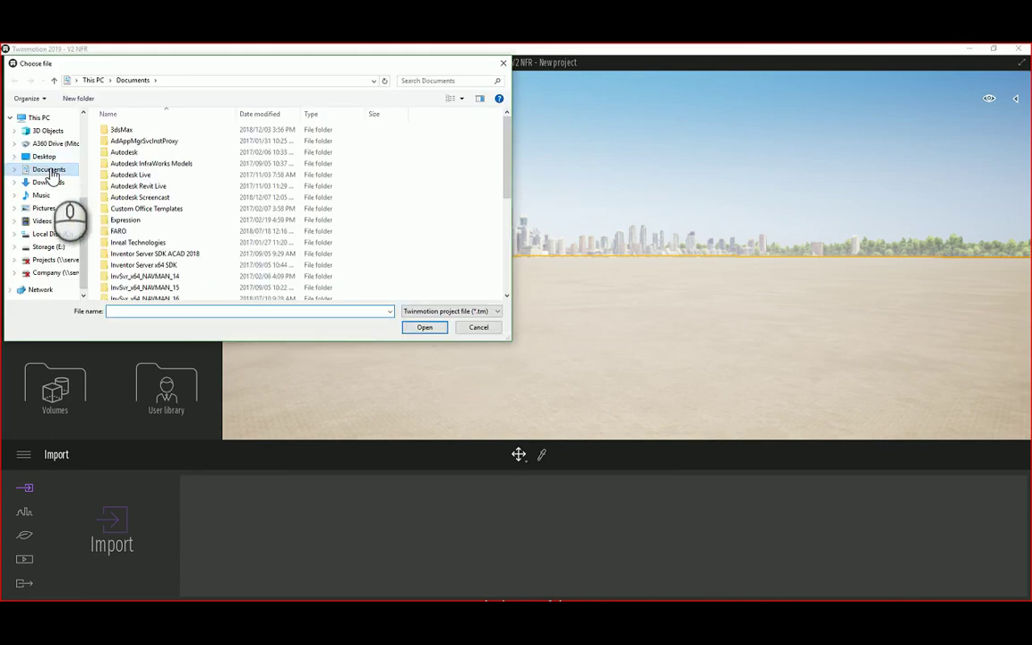
pyautogui.click(49, 245)
pyautogui.doubleClick(141, 216)
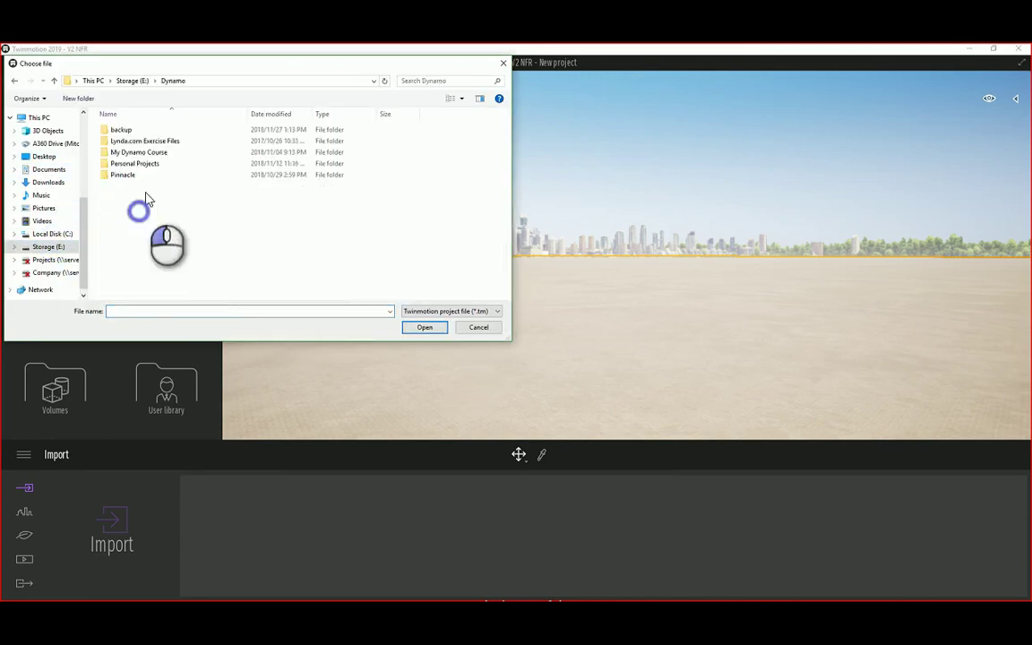
pyautogui.doubleClick(152, 164)
pyautogui.doubleClick(148, 150)
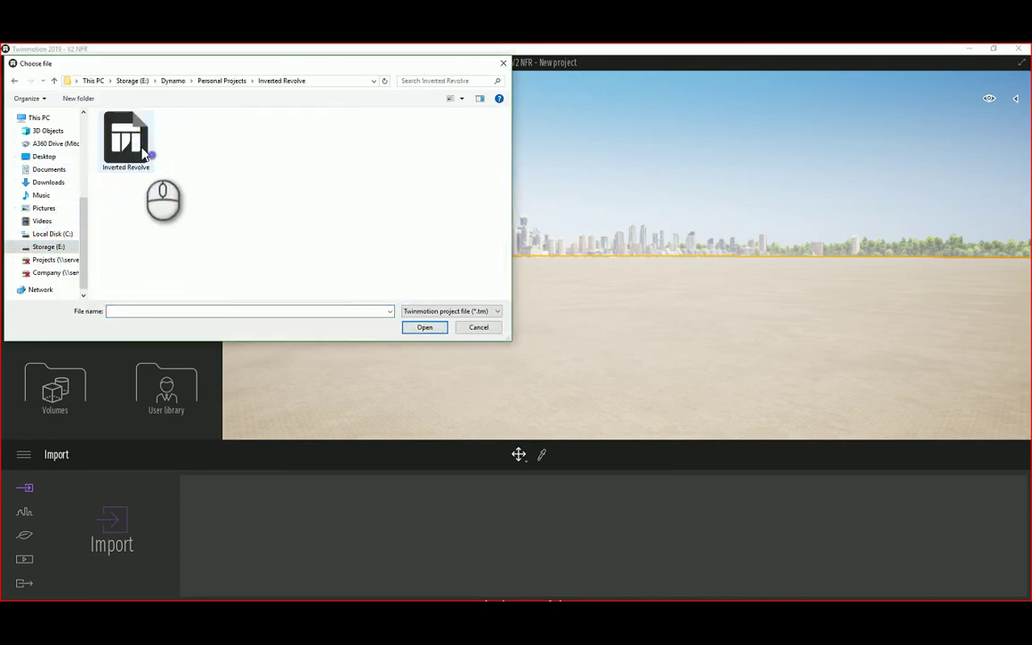
pyautogui.click(143, 155)
pyautogui.click(423, 327)
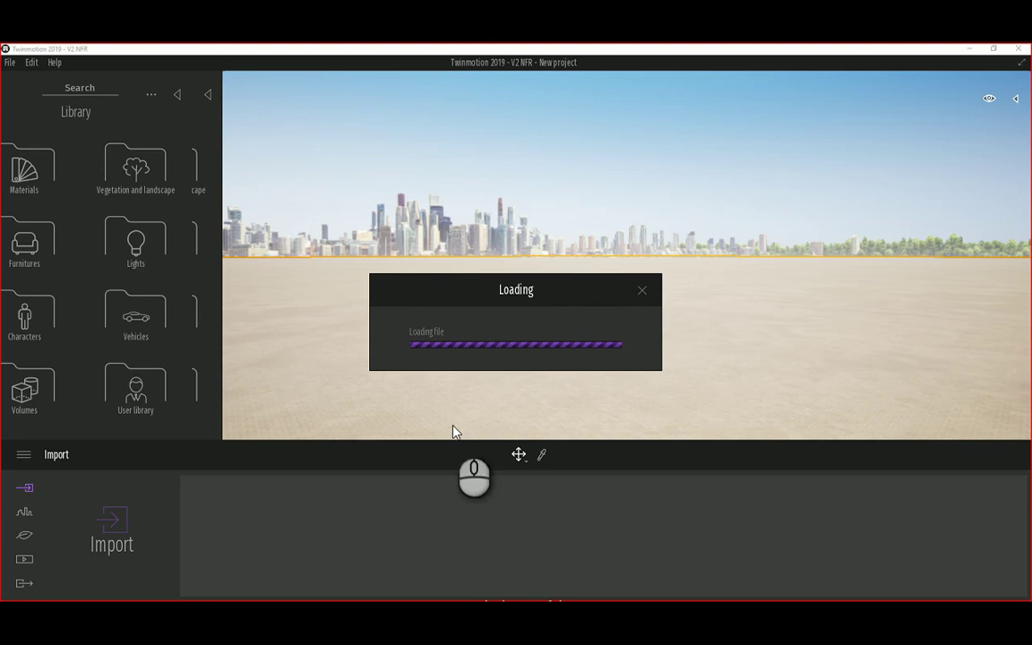
pyautogui.moveTo(329, 599)
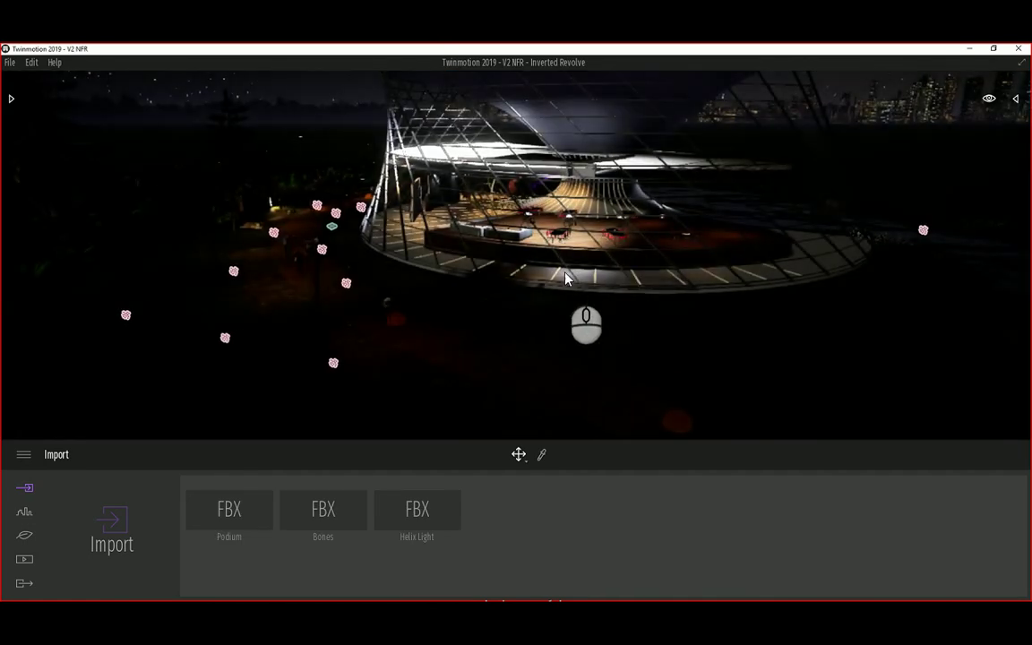
# Step: Fly the camera into the pavilion to view the lit interior rings and sculptures
pyautogui.moveTo(581, 325); pyautogui.dragTo(600, 339)
pyautogui.moveTo(488, 289); pyautogui.dragTo(501, 302)
pyautogui.moveTo(521, 348)
pyautogui.mouseDown()
pyautogui.moveTo(523, 362)
pyautogui.moveTo(522, 344)
pyautogui.moveTo(564, 355)
pyautogui.moveTo(516, 342)
pyautogui.moveTo(522, 347)
pyautogui.mouseUp()
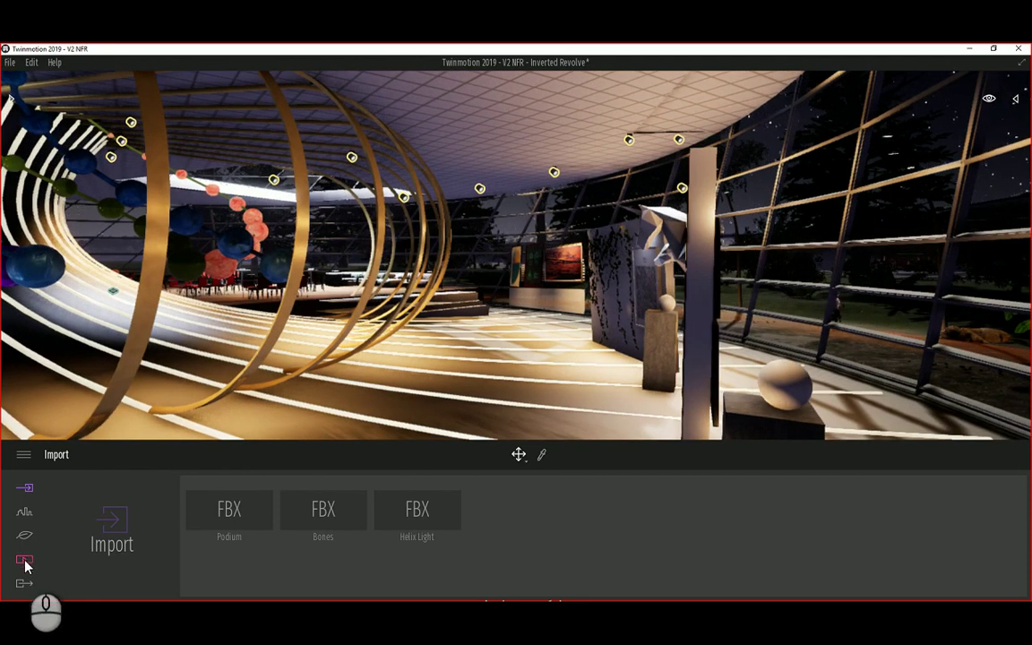
pyautogui.click(26, 559)
# Step: Change the Nature weather from the cloudy preset to rain over the pavilion
pyautogui.click(24, 533)
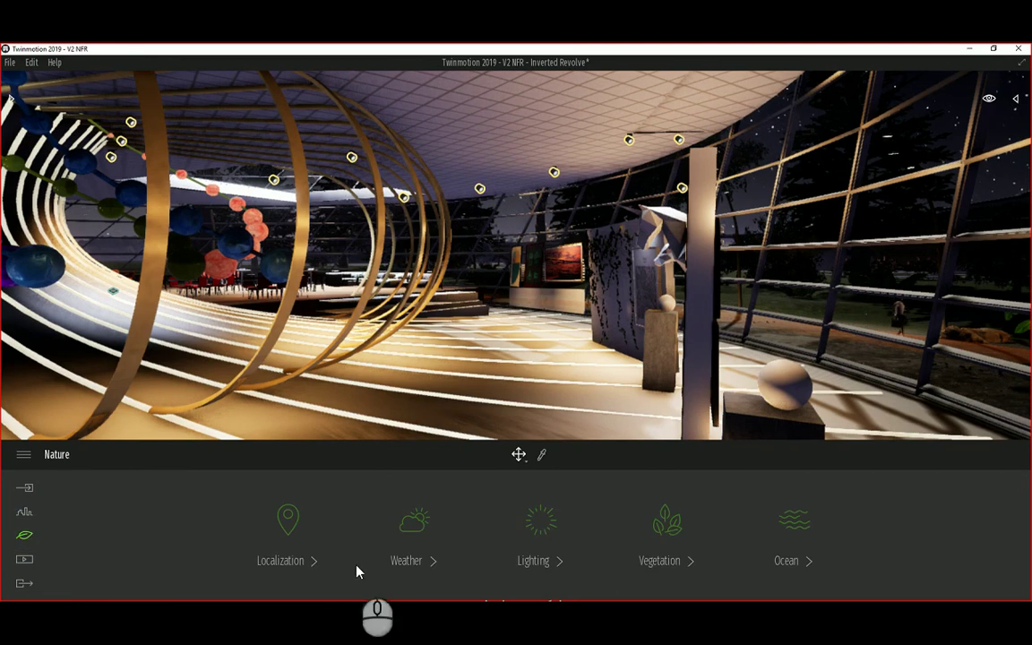
pyautogui.click(417, 549)
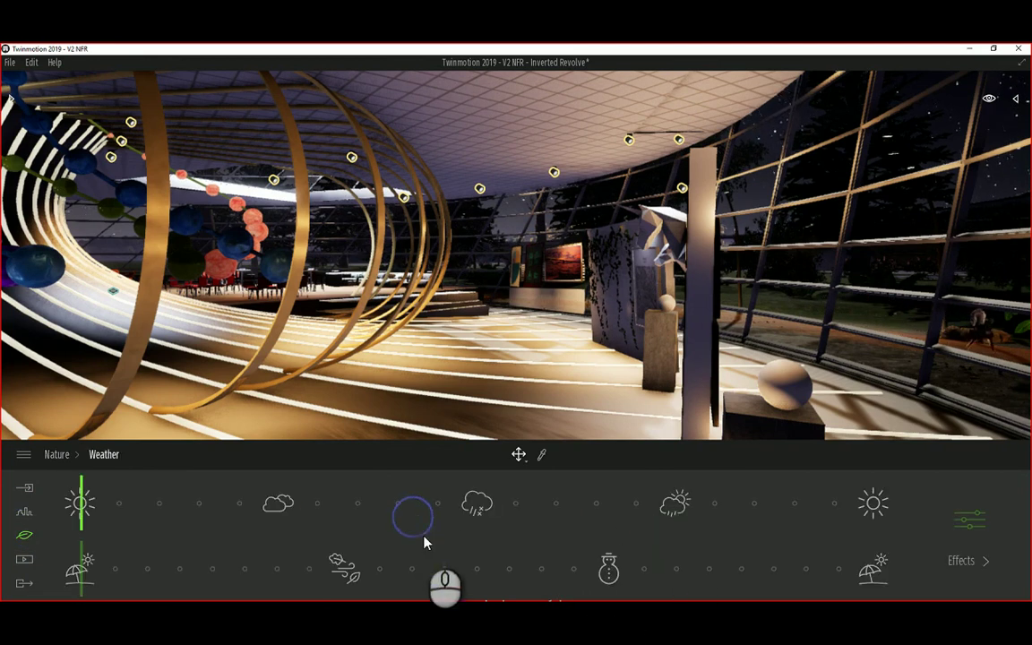
pyautogui.click(279, 504)
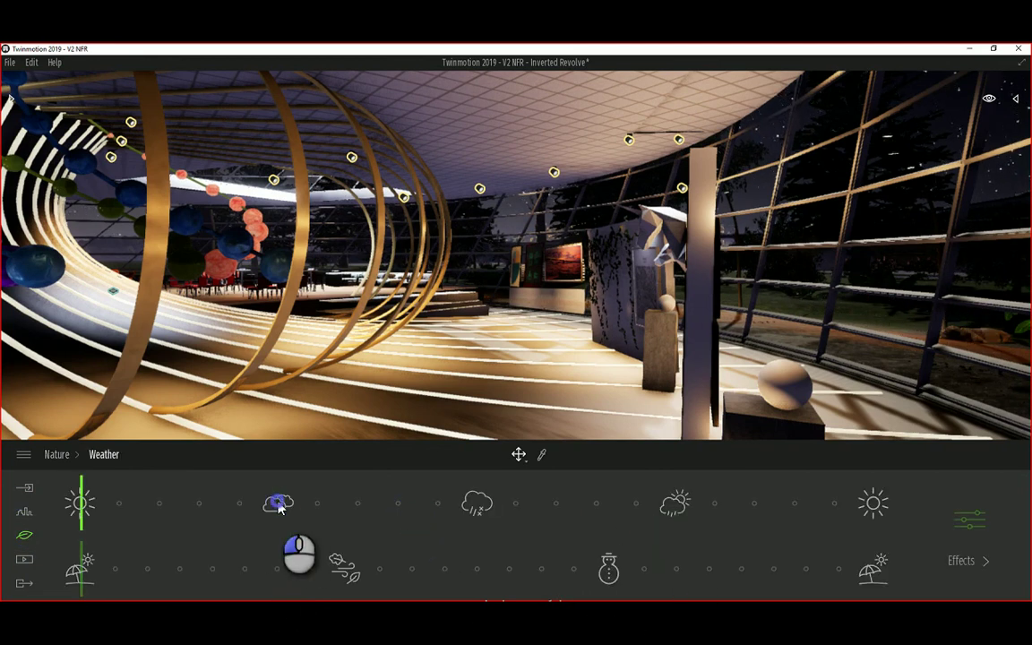
pyautogui.moveTo(279, 506); pyautogui.dragTo(463, 502)
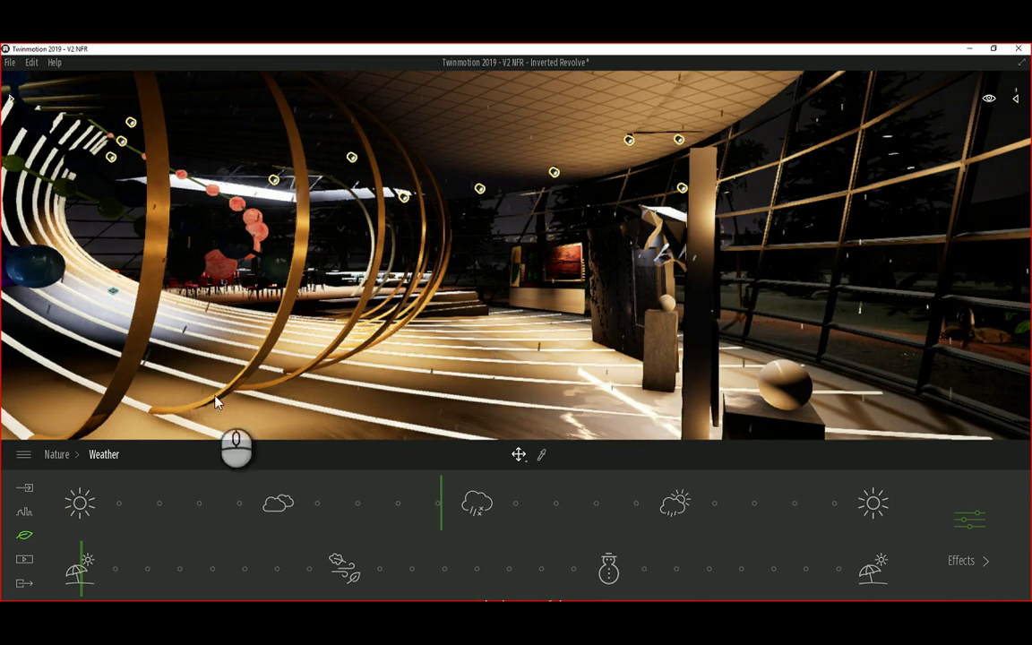
pyautogui.click(24, 455)
pyautogui.click(54, 408)
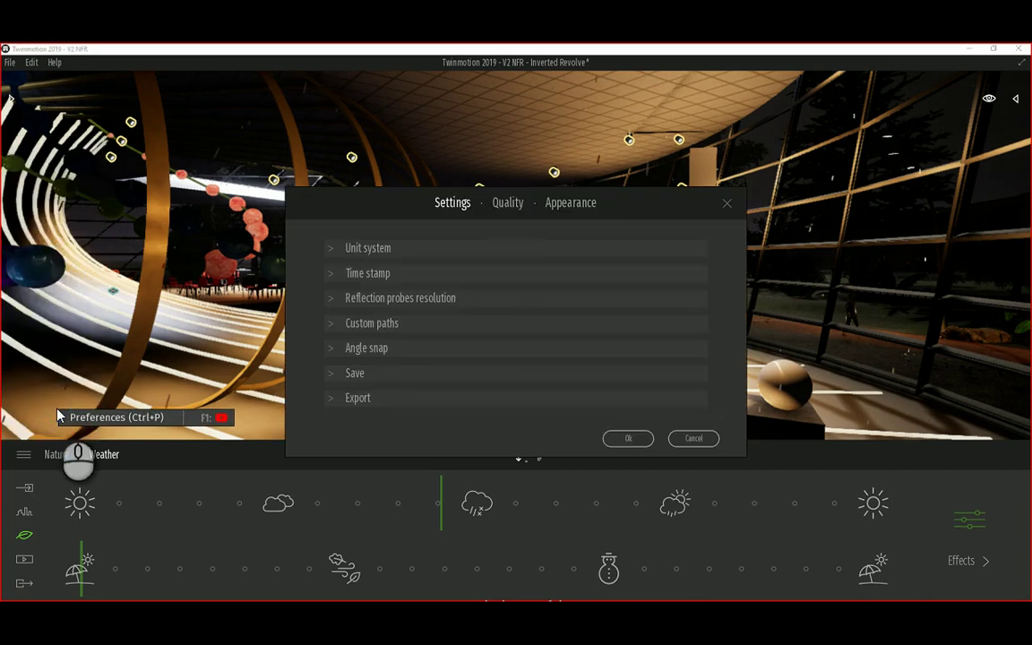
pyautogui.click(507, 204)
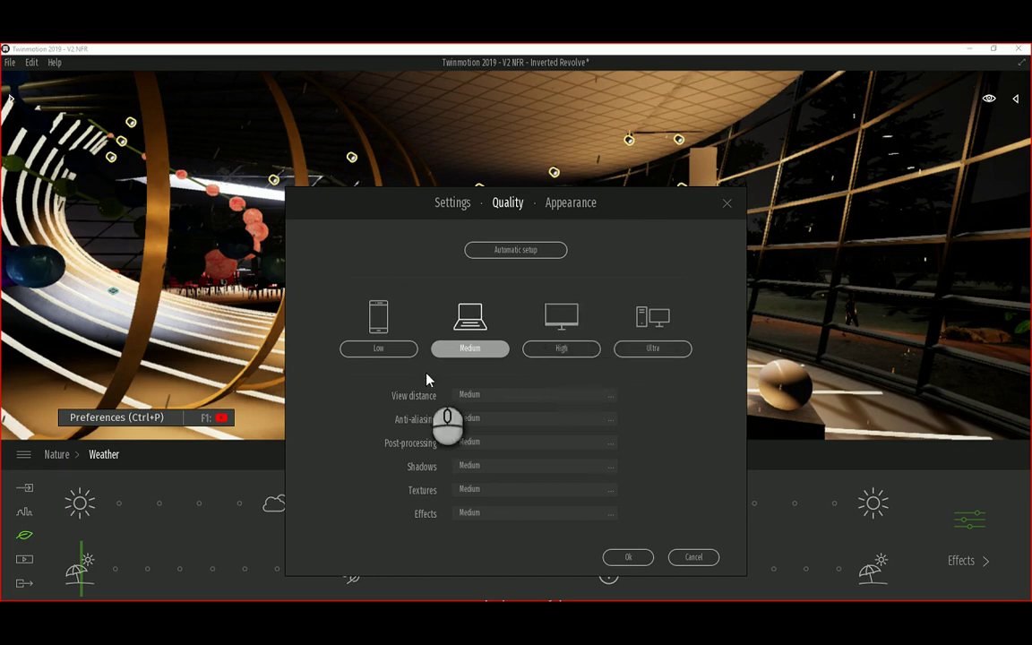
pyautogui.click(645, 559)
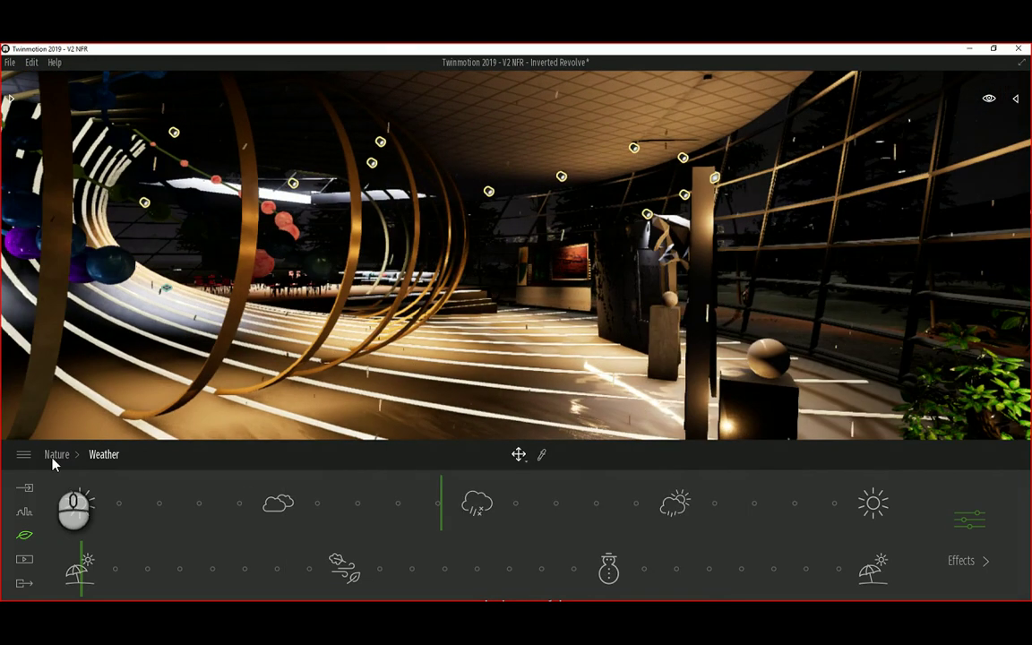
# Step: Set the Preferences rendering quality preset to High
pyautogui.click(24, 454)
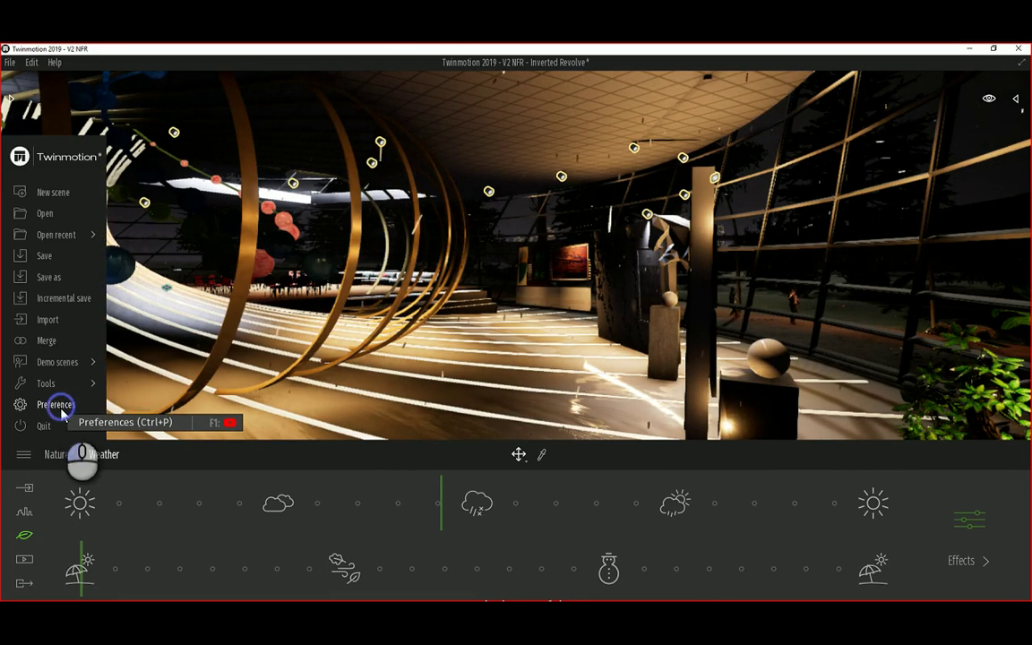
pyautogui.click(59, 406)
pyautogui.click(502, 203)
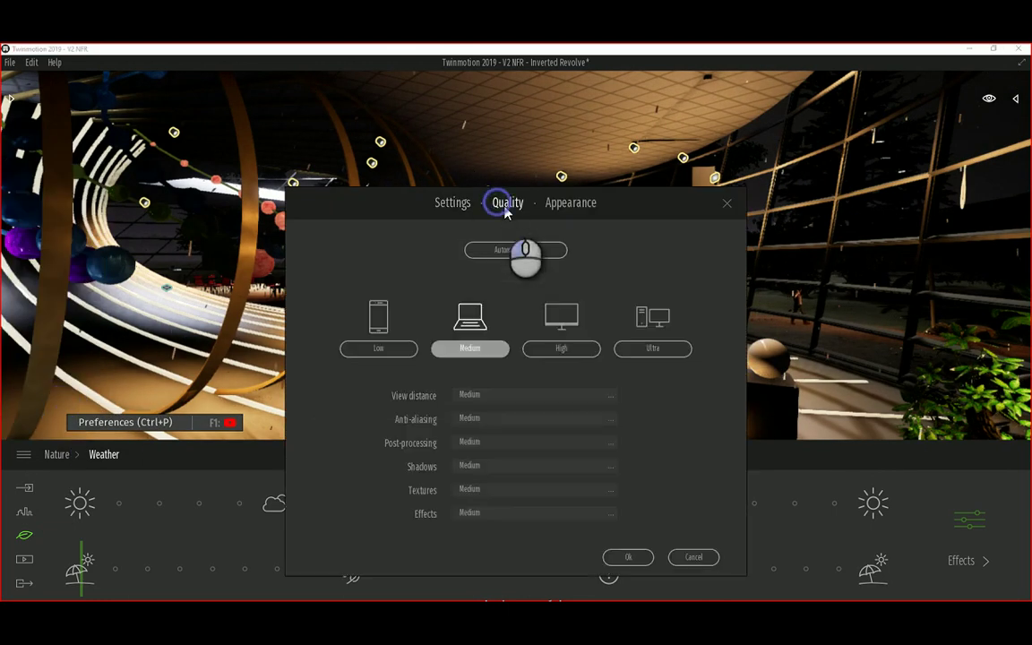
pyautogui.click(557, 328)
pyautogui.click(631, 558)
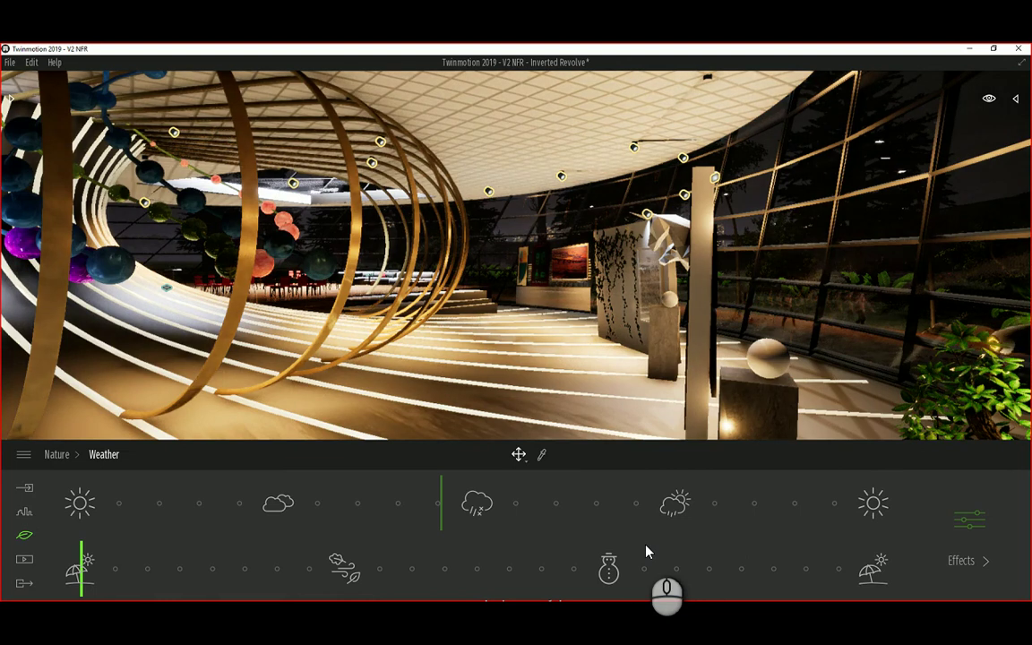
# Step: Walk the camera through the pavilion toward the outdoor path, then back into the gallery
pyautogui.press('Up')
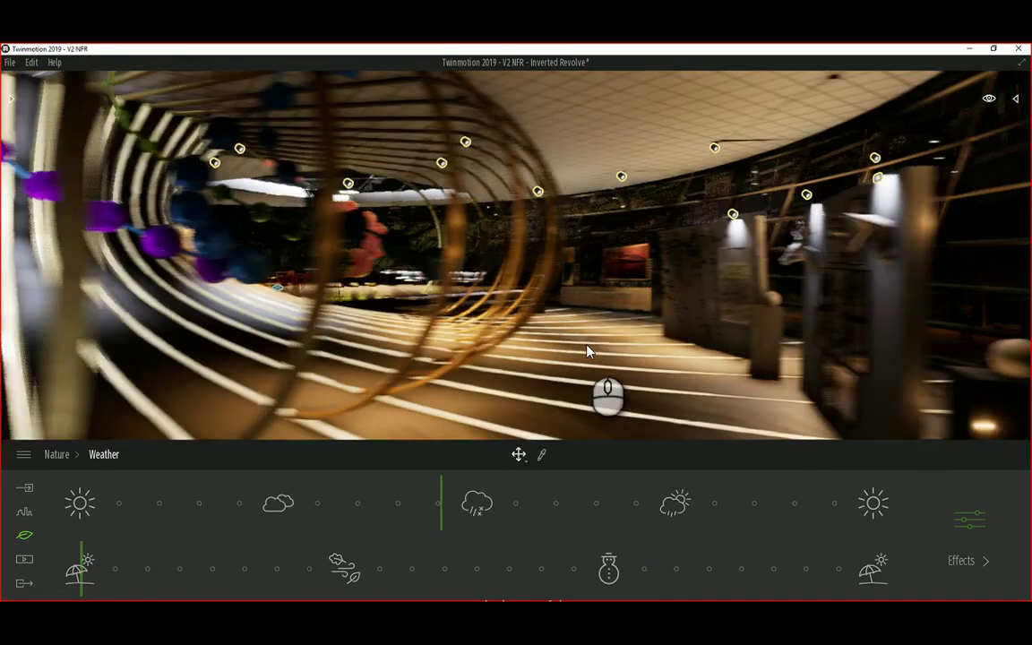
pyautogui.press('Up')
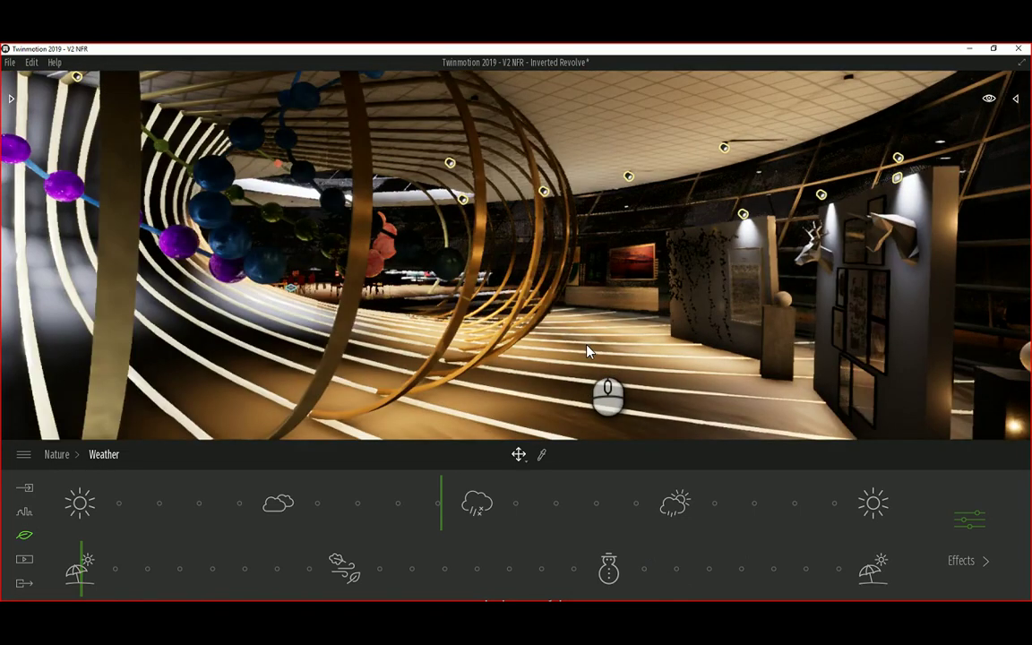
pyautogui.press('Up')
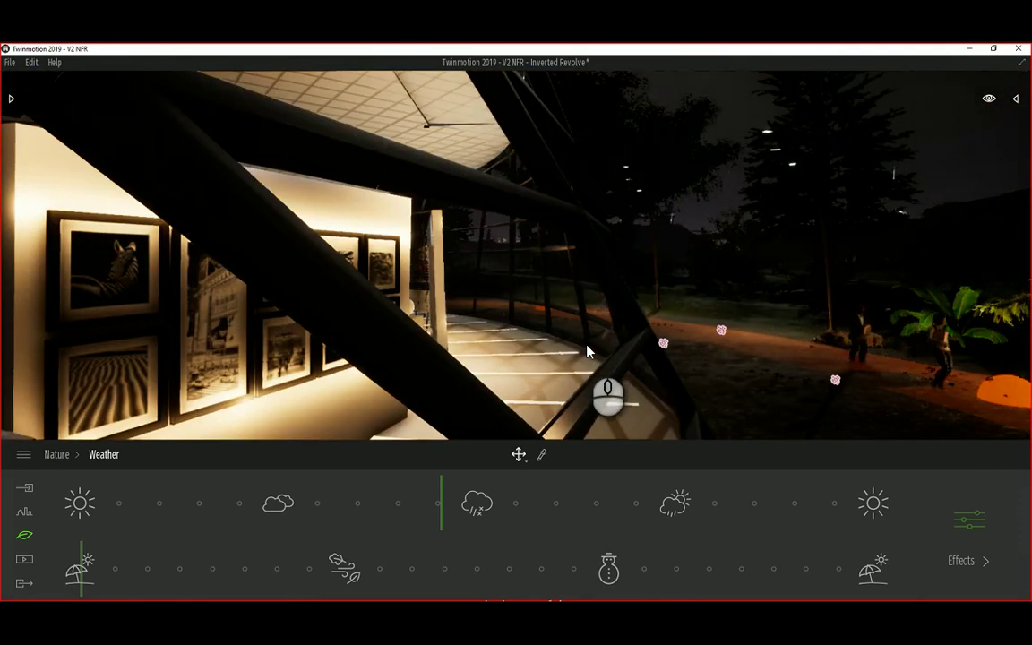
pyautogui.press('Up')
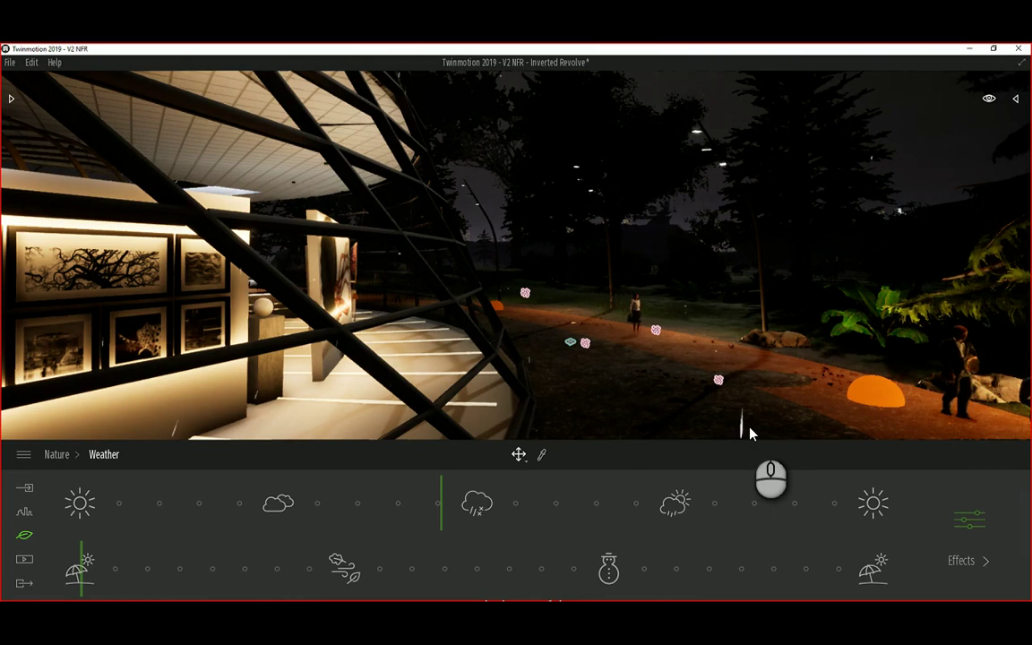
pyautogui.press('Left')
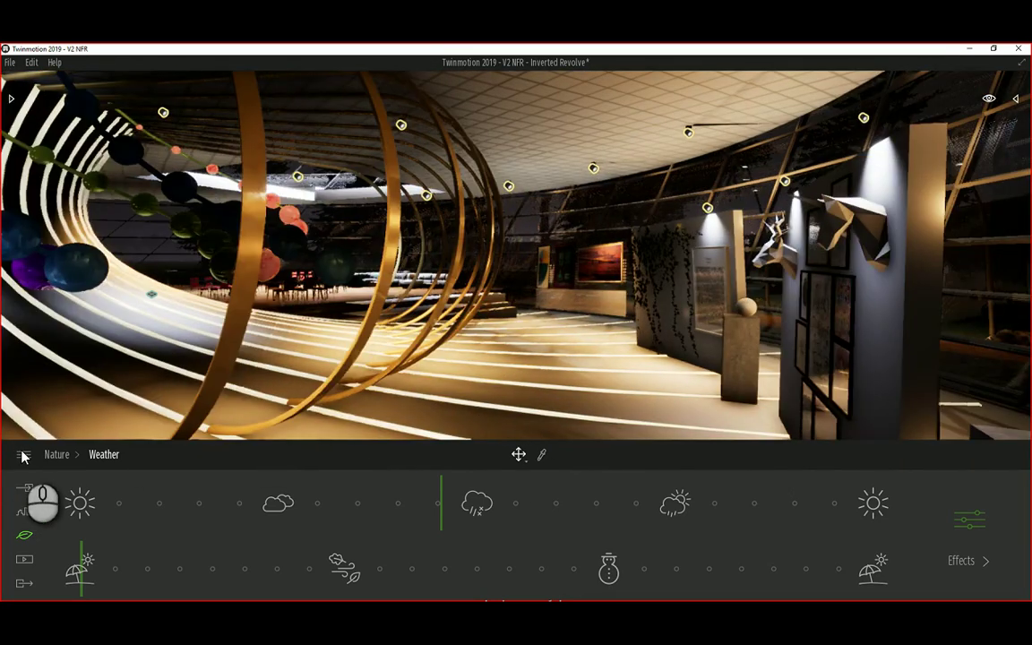
# Step: Switch Twinmotion's rendering quality preset from Preferences back to Medium and confirm it
pyautogui.click(24, 455)
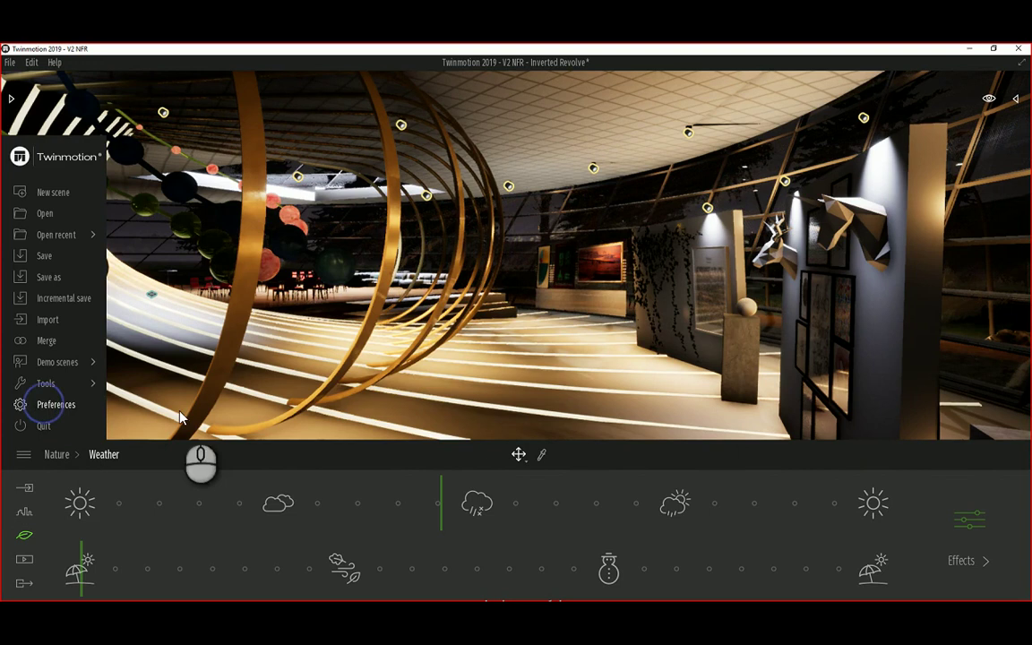
pyautogui.click(49, 405)
pyautogui.click(726, 204)
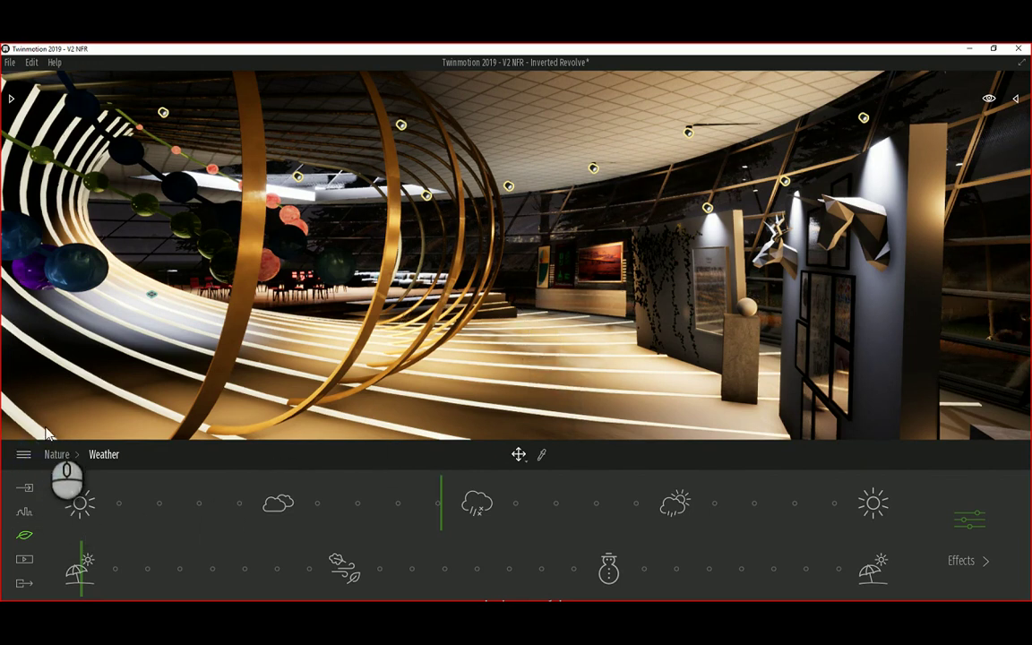
pyautogui.click(27, 457)
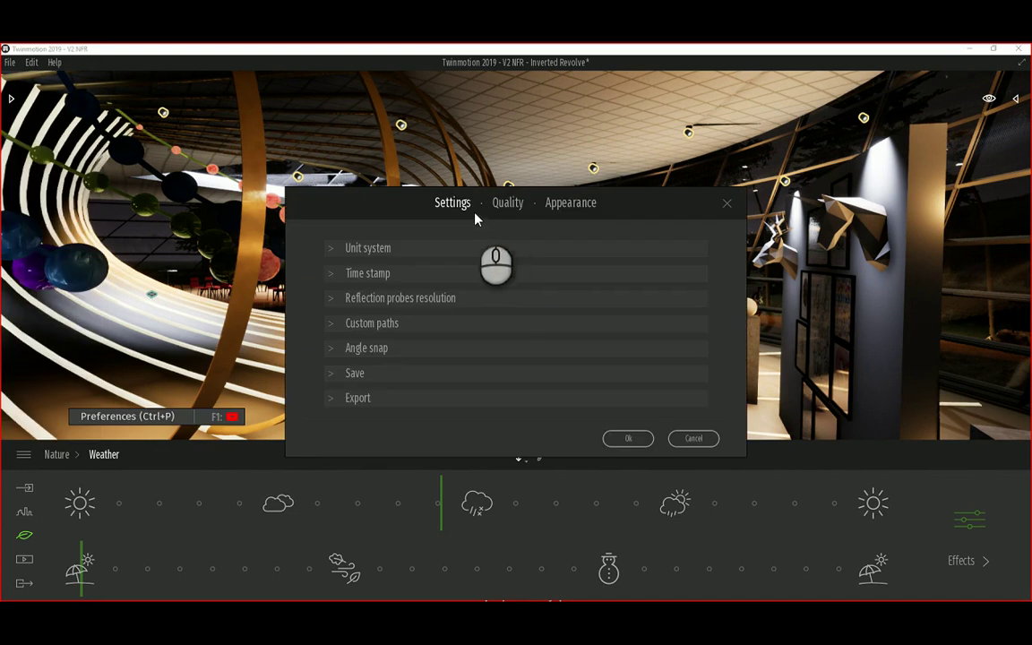
pyautogui.click(502, 206)
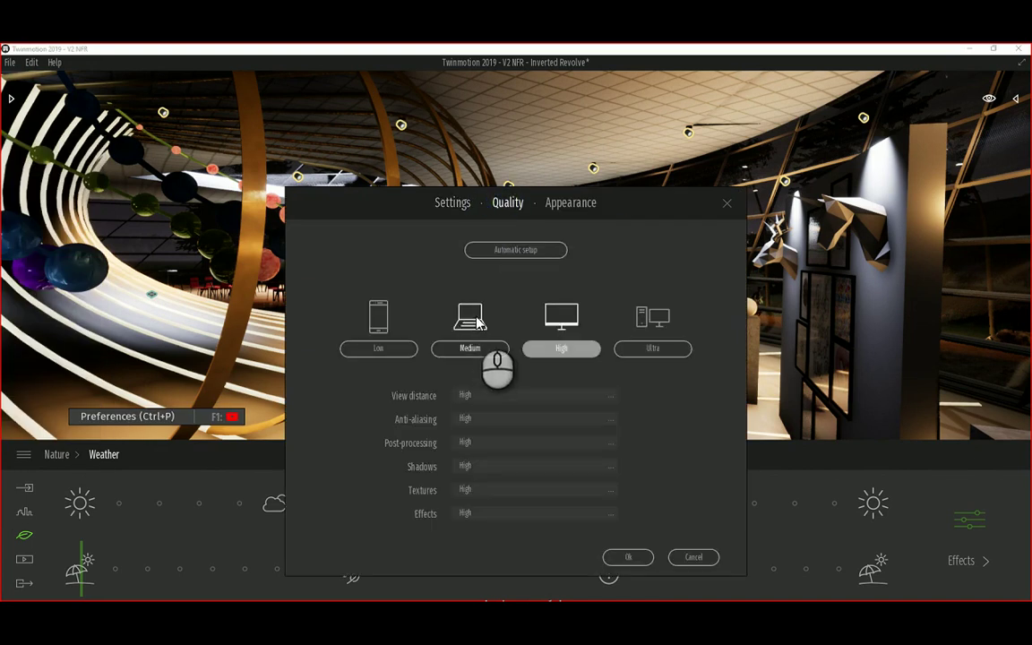
pyautogui.click(472, 318)
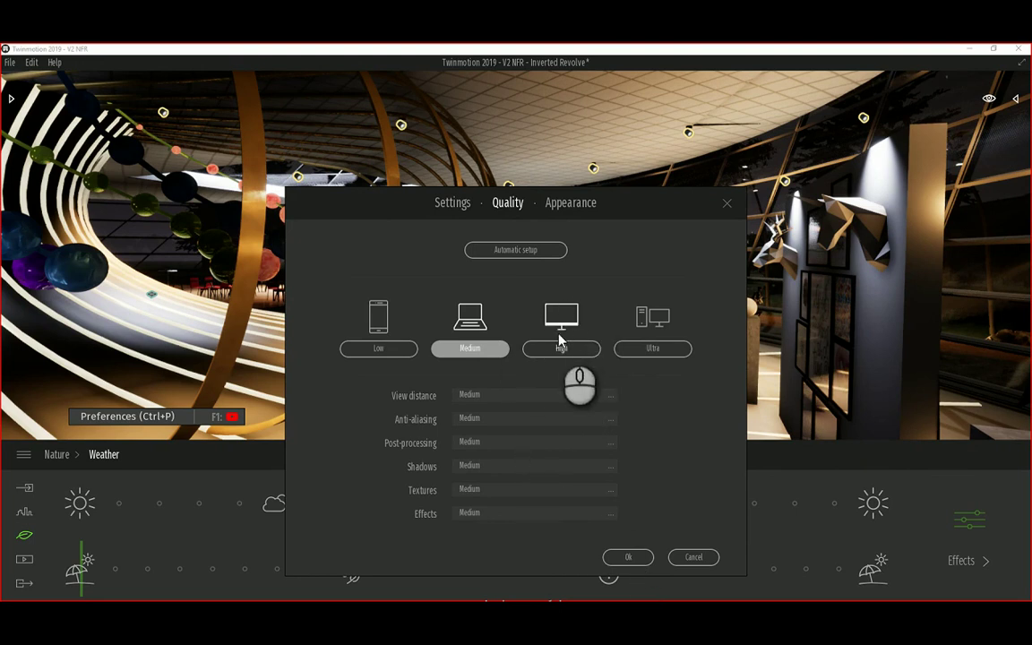
pyautogui.click(630, 557)
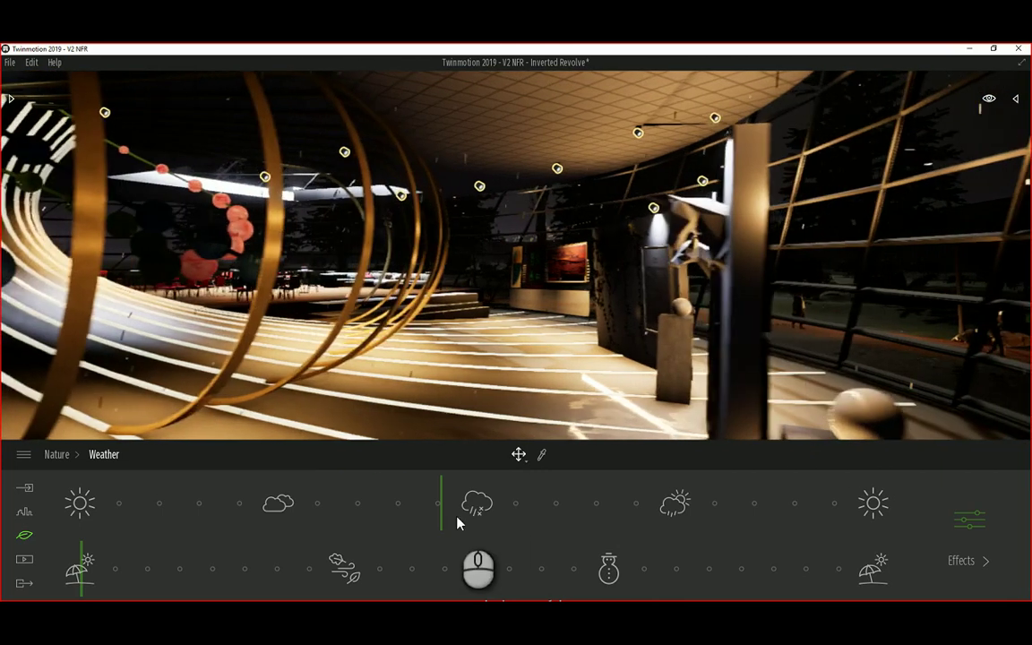
# Step: Set the weather back to clear sunshine and orbit around the ring tunnel from outside
pyautogui.moveTo(439, 496)
pyautogui.mouseDown()
pyautogui.moveTo(179, 498)
pyautogui.moveTo(89, 518)
pyautogui.mouseUp()
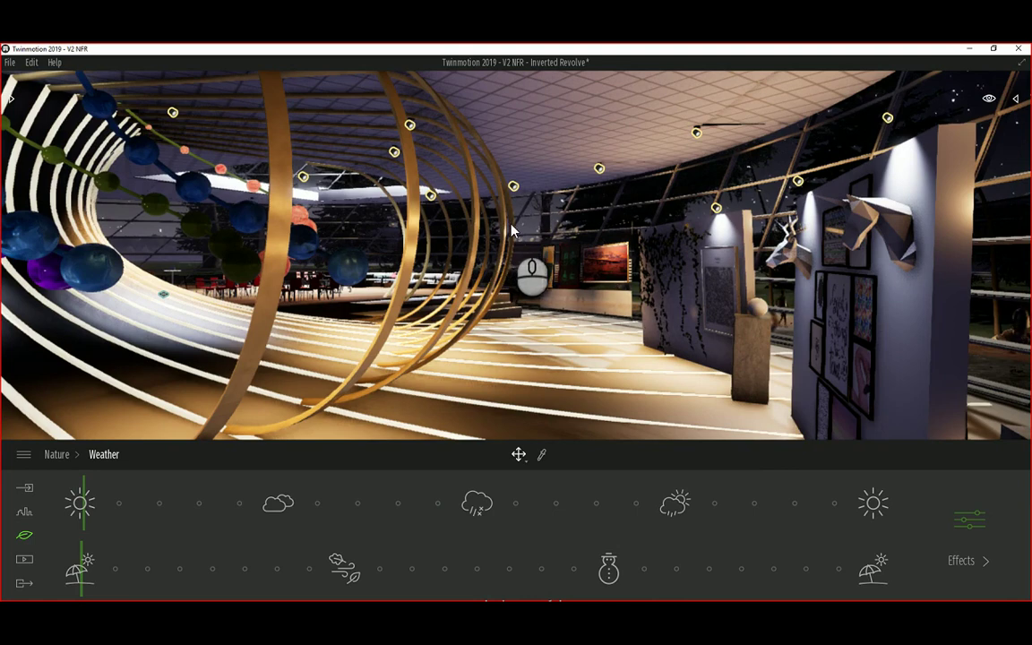
pyautogui.moveTo(512, 231); pyautogui.dragTo(554, 265)
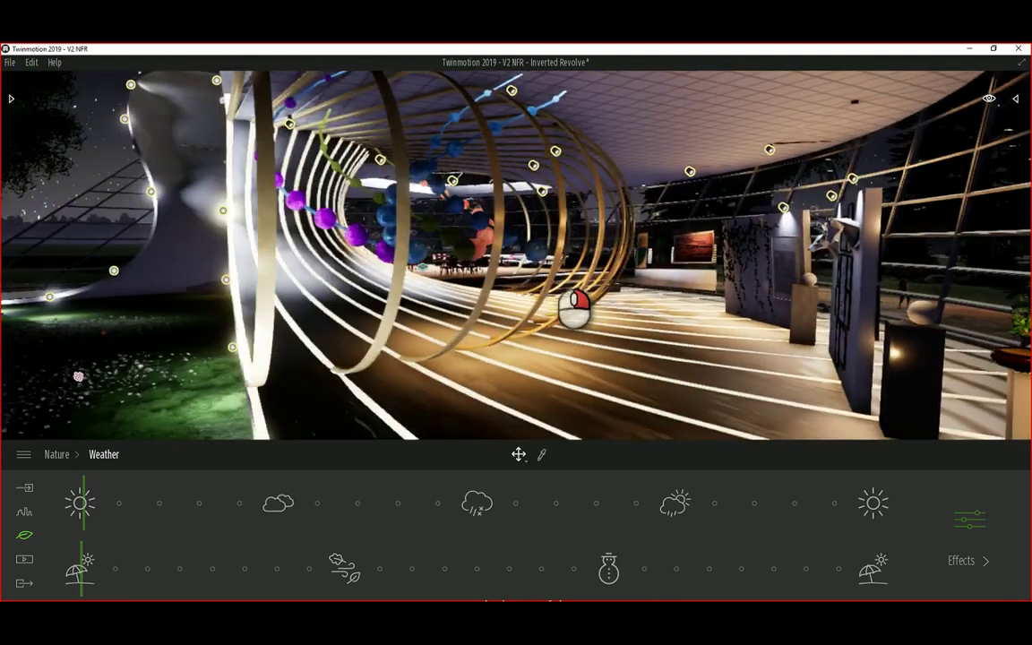
pyautogui.moveTo(574, 309)
pyautogui.mouseDown()
pyautogui.moveTo(566, 302)
pyautogui.moveTo(578, 308)
pyautogui.moveTo(560, 315)
pyautogui.moveTo(568, 303)
pyautogui.mouseUp()
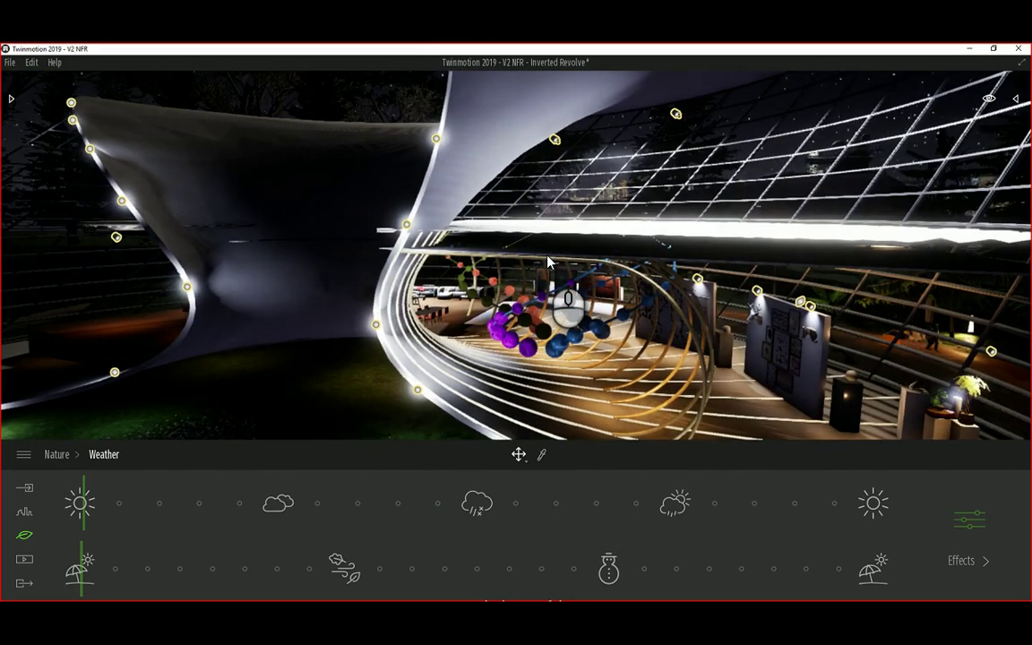
pyautogui.moveTo(549, 262); pyautogui.dragTo(639, 320)
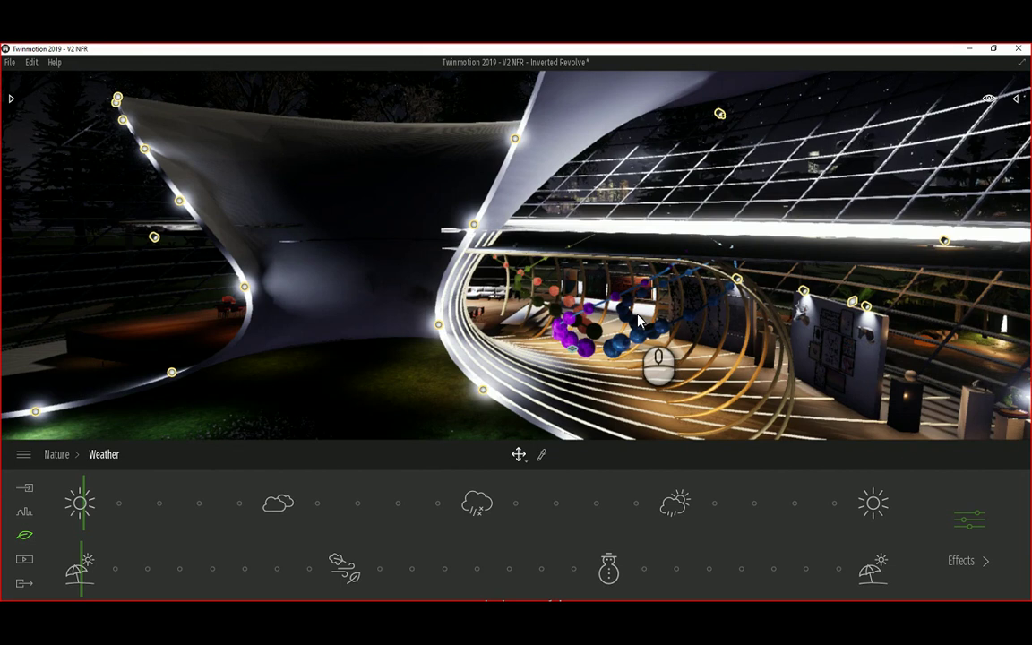
# Step: Zoom in closer on the pavilion's ring tunnel, then ease back out slightly
pyautogui.scroll(3, 655, 321)
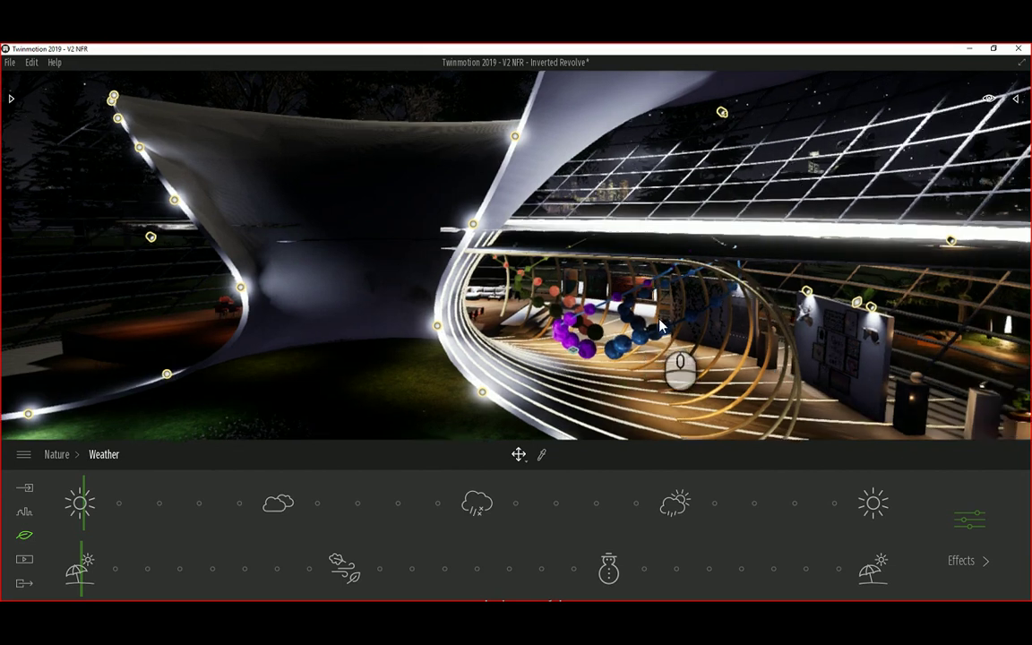
pyautogui.scroll(3, 733, 326)
pyautogui.scroll(3, 733, 326)
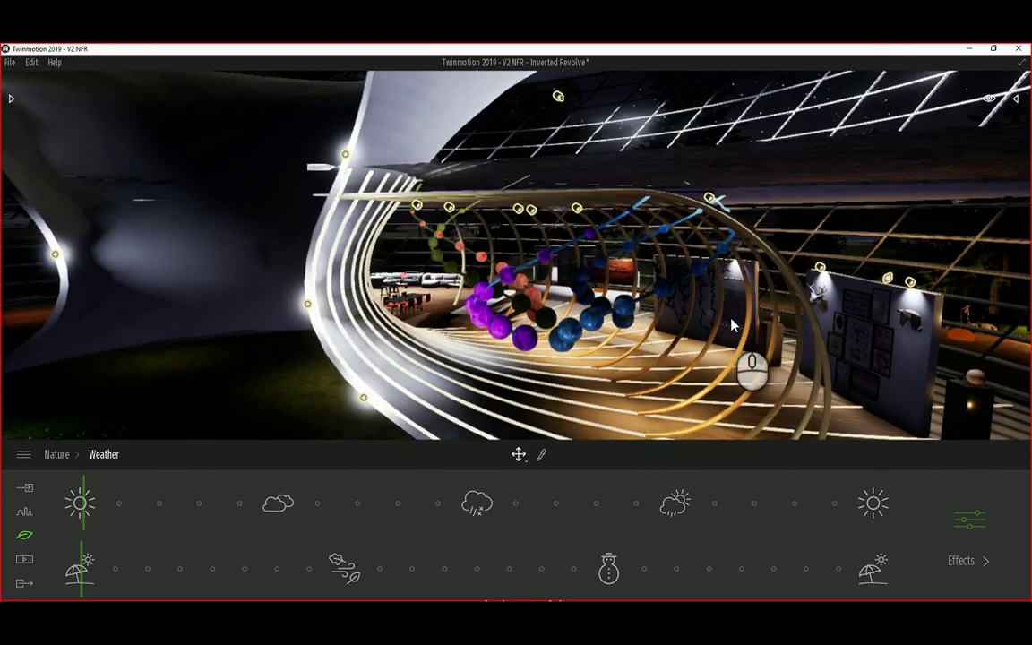
pyautogui.scroll(2, 722, 329)
pyautogui.scroll(3, 723, 329)
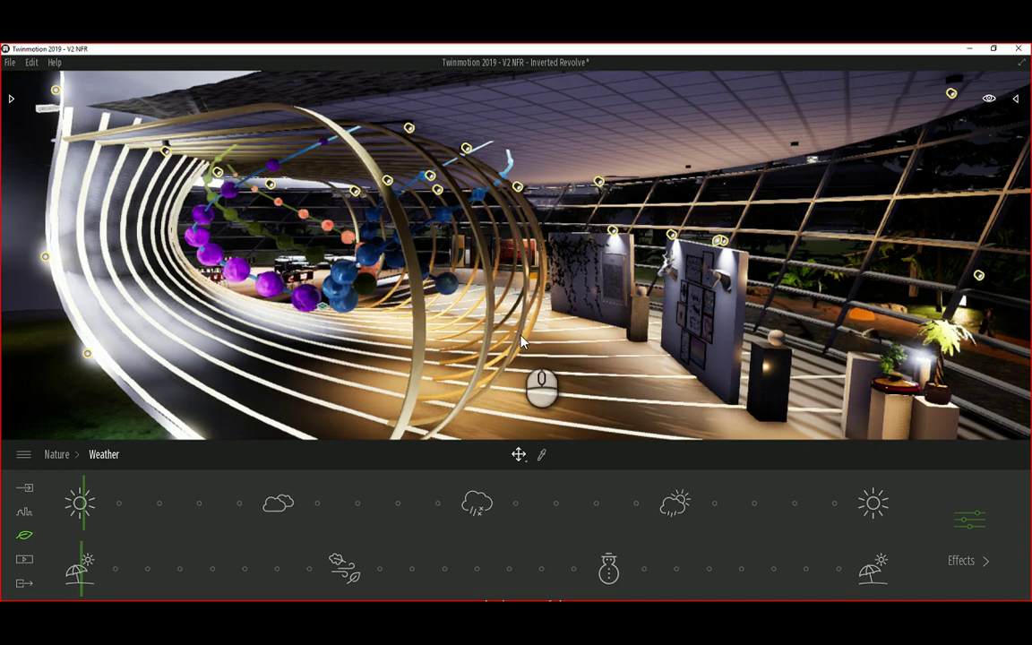
pyautogui.scroll(-5, 523, 342)
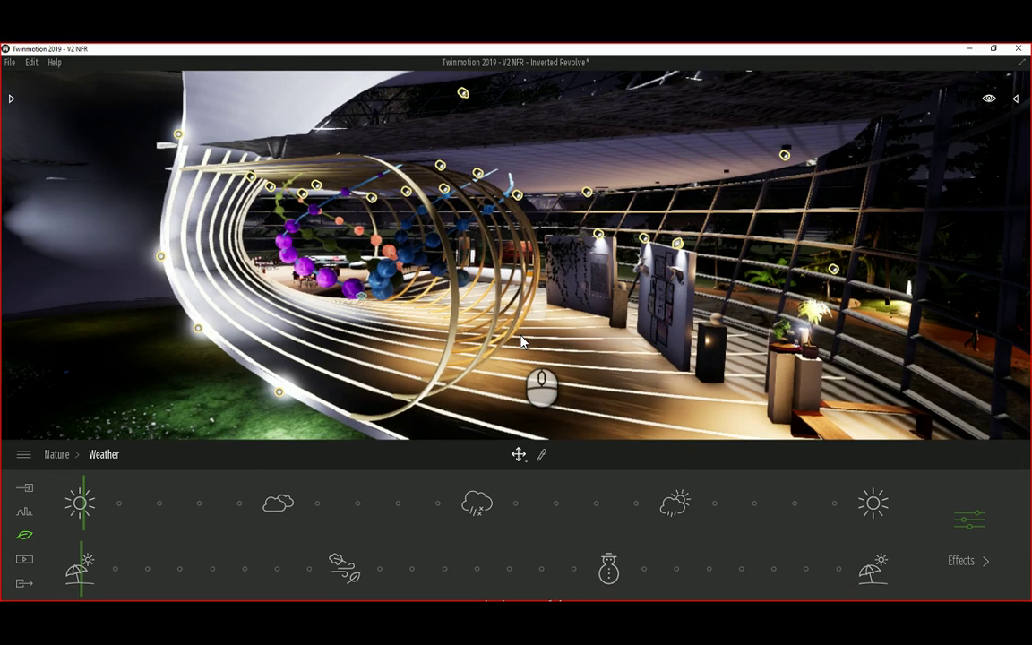